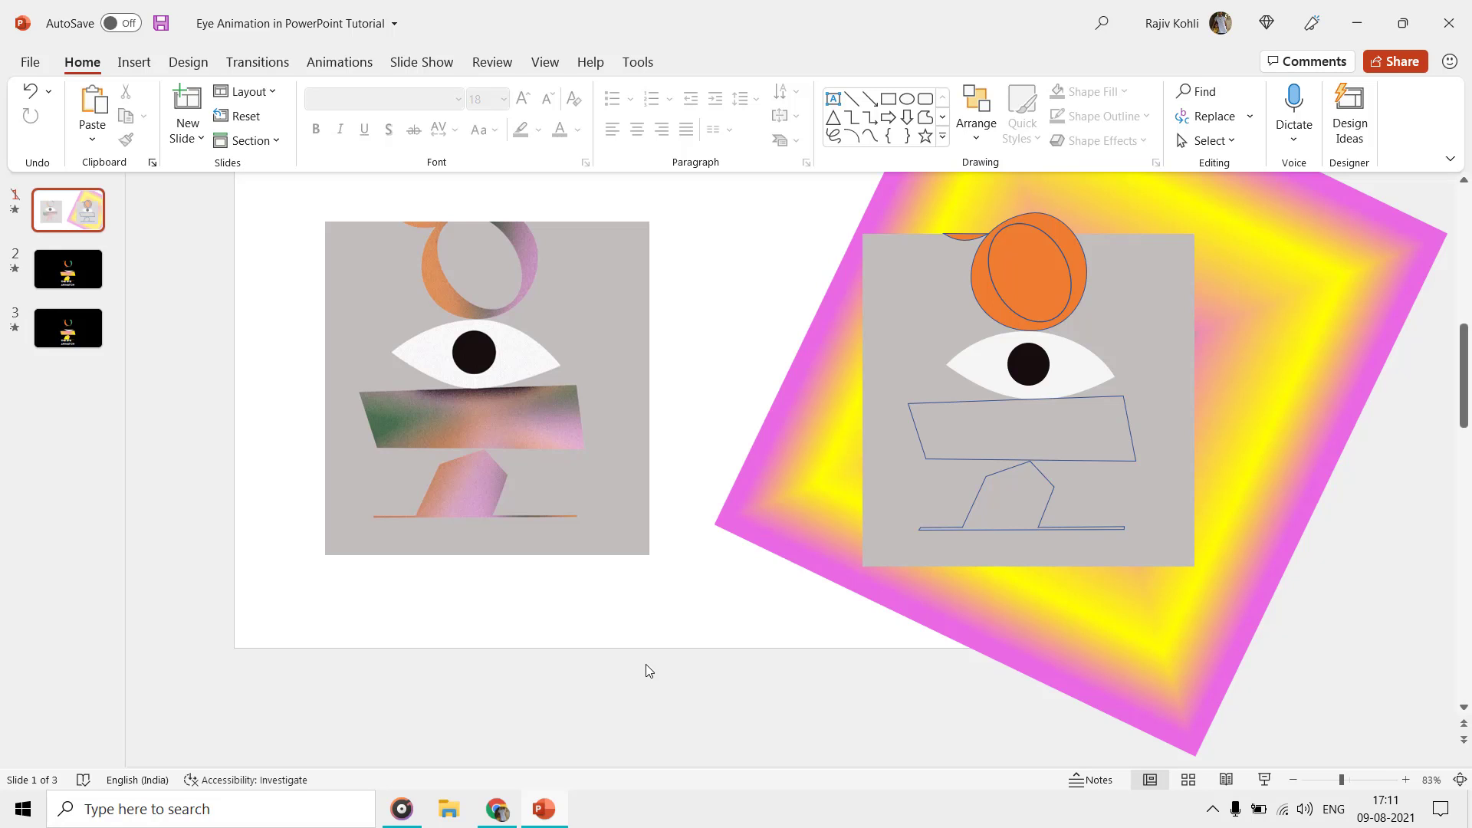
Check the reference artwork in the browser, then inspect the white eye, orange oval and grey rectangle.
click(512, 813)
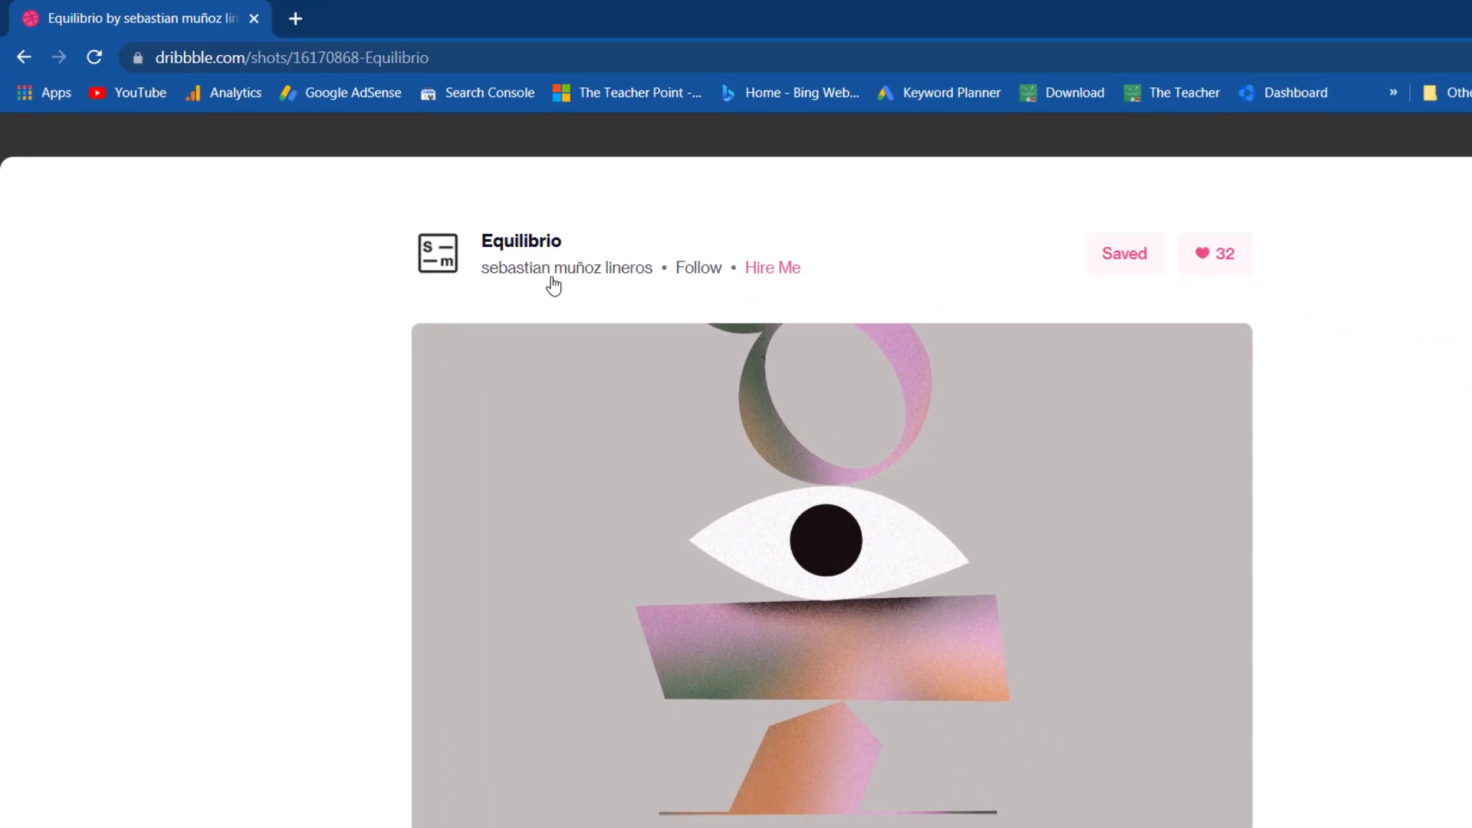
click(544, 810)
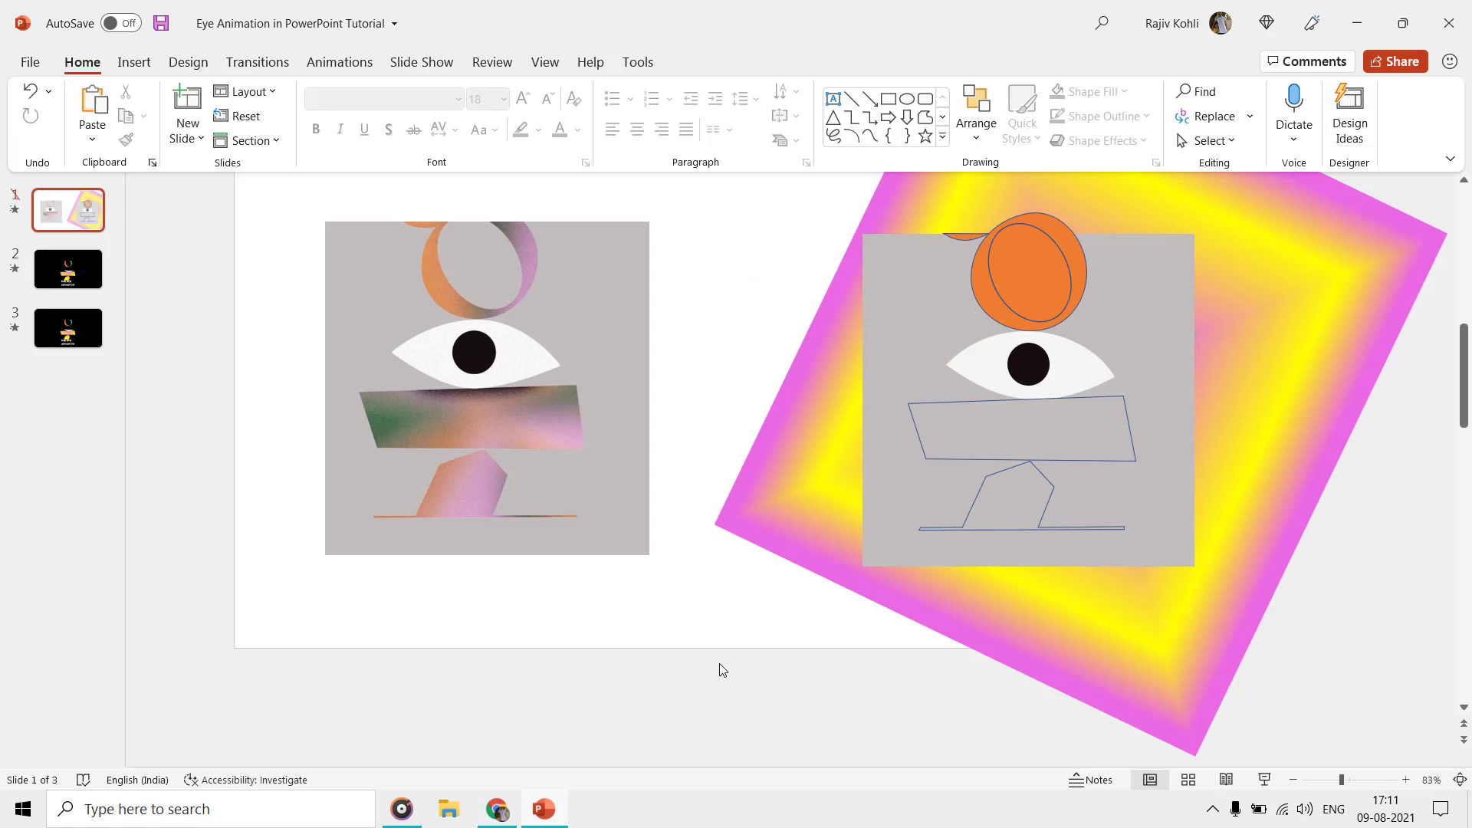
scroll(835, 355, up, 2)
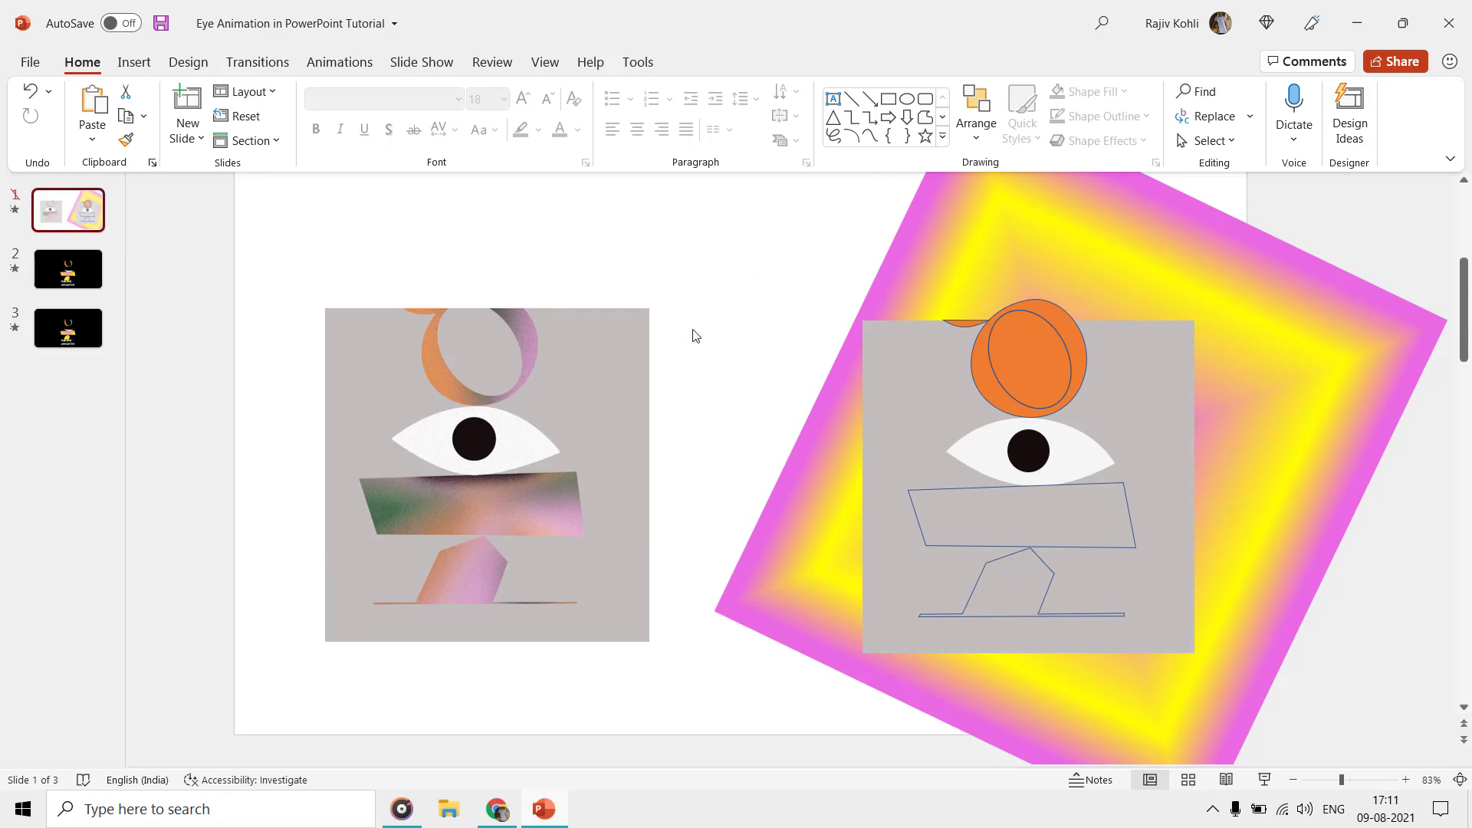
click(981, 447)
click(999, 356)
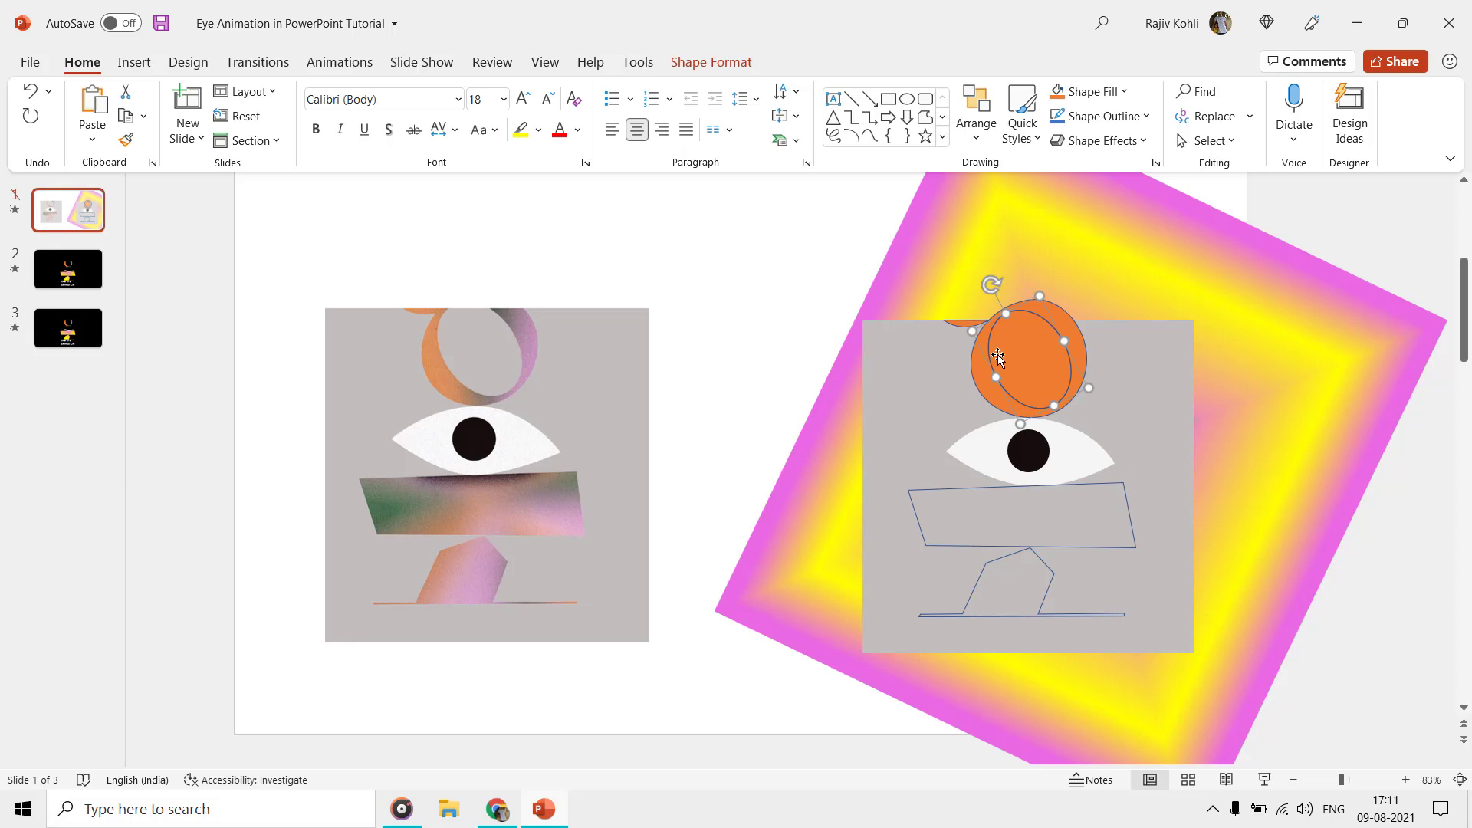
click(904, 366)
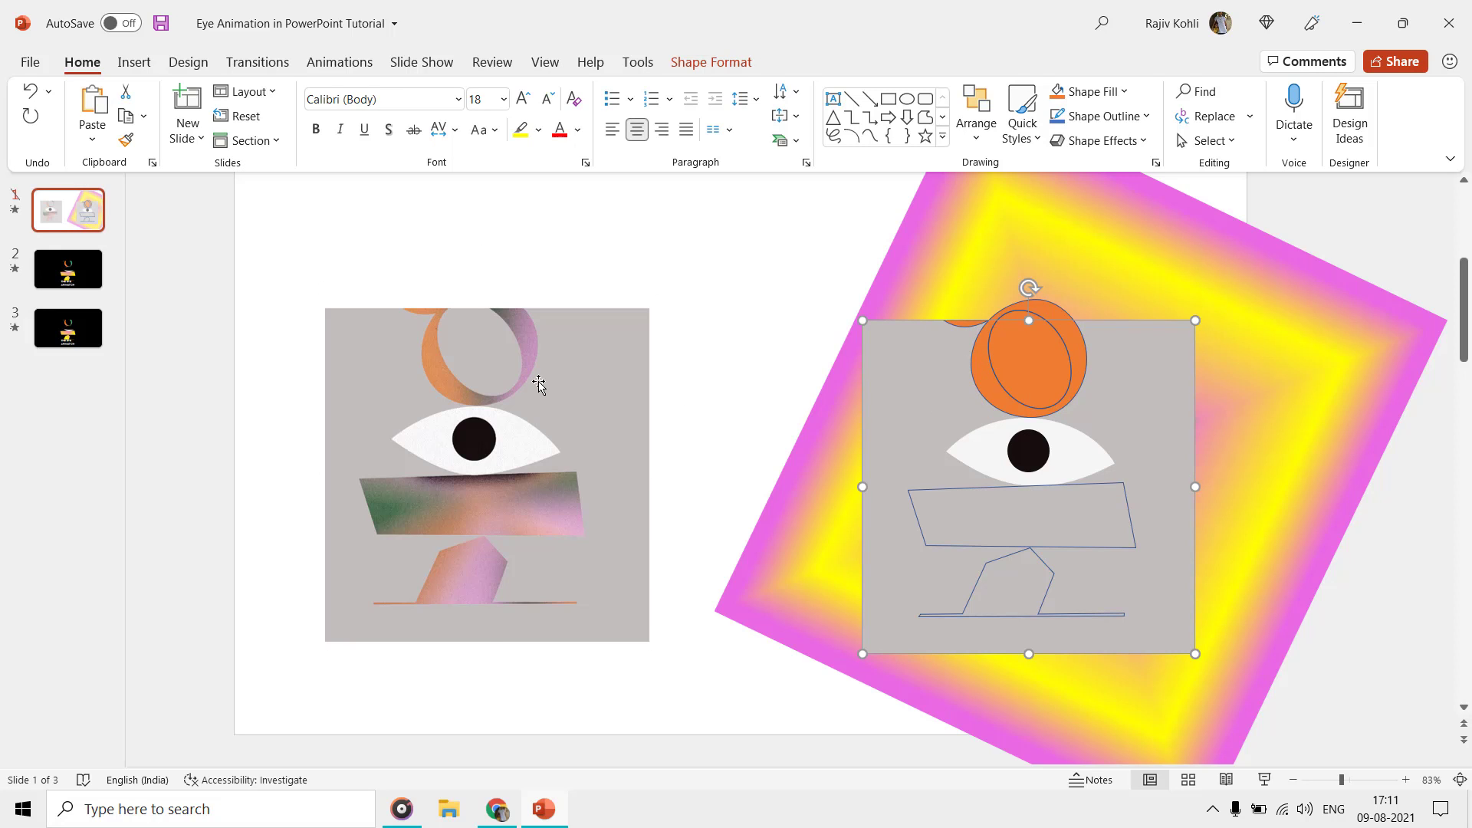
Move the left eye picture slightly up-left, then select the grey rectangle, orange oval, eye and pupil.
mouse_move(539, 385)
mouse_down()
mouse_move(446, 339)
mouse_move(525, 361)
mouse_up()
click(950, 381)
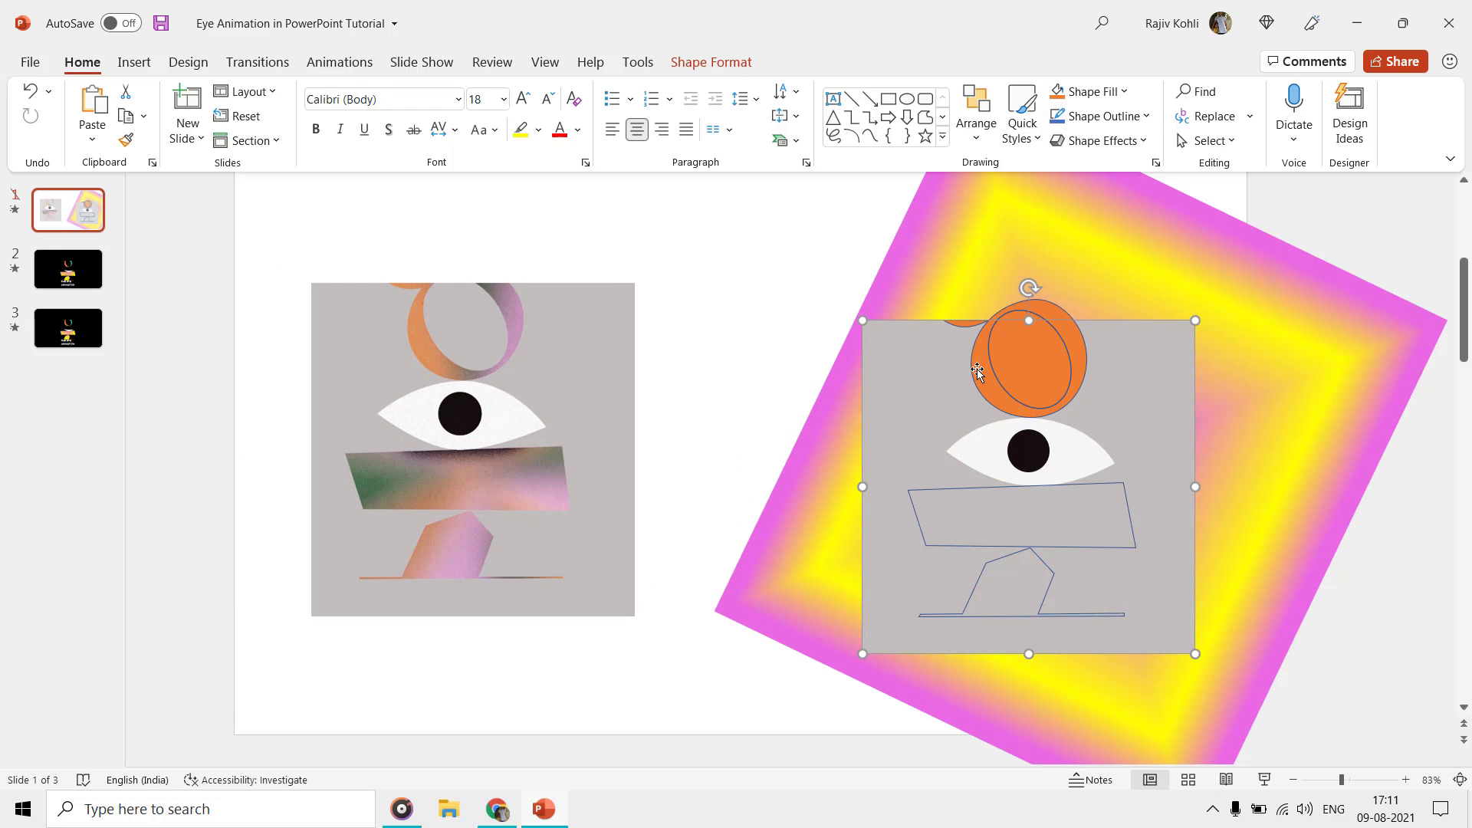
click(978, 371)
click(1023, 453)
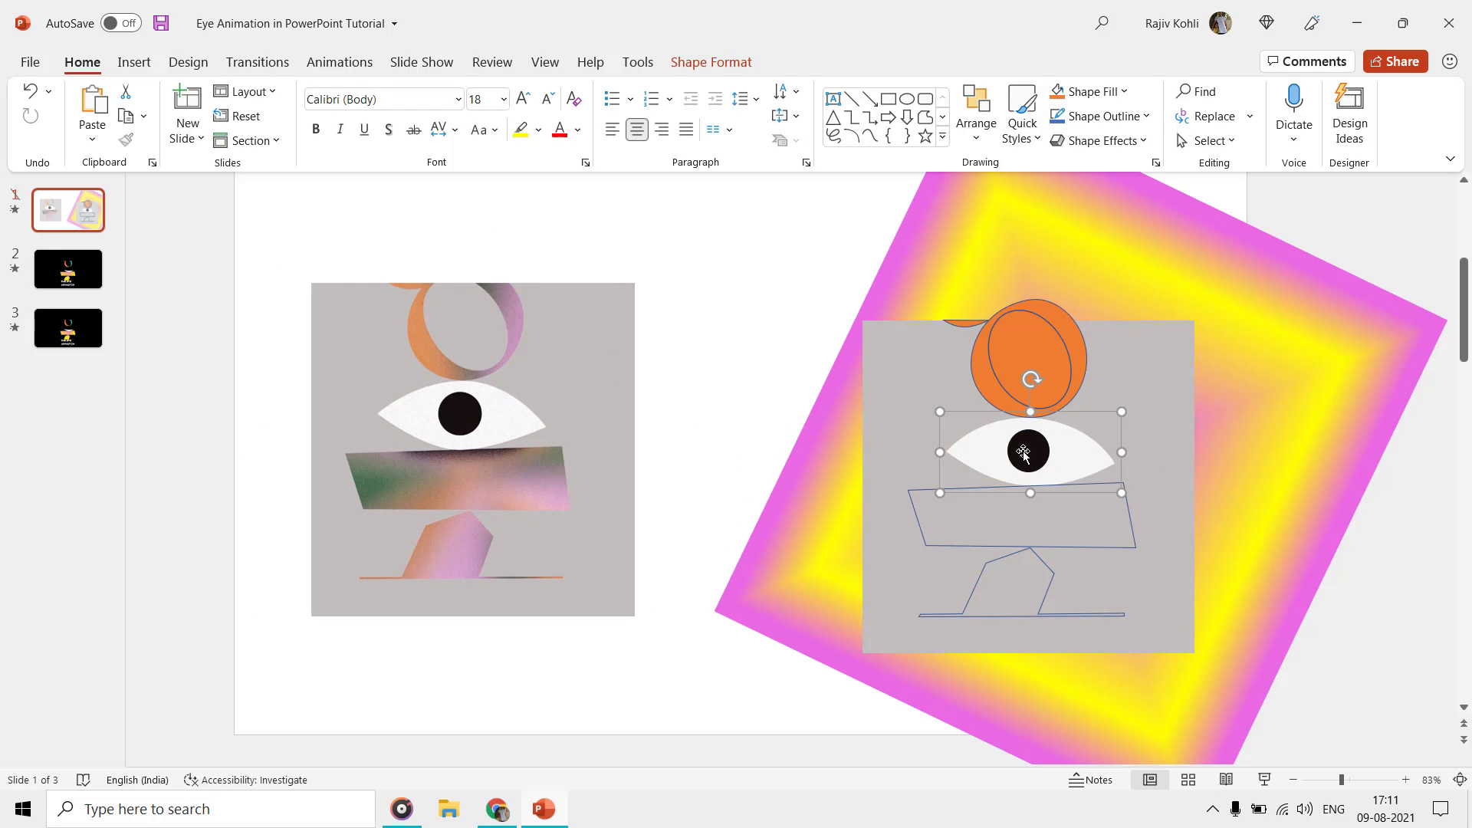
shift+click(1024, 452)
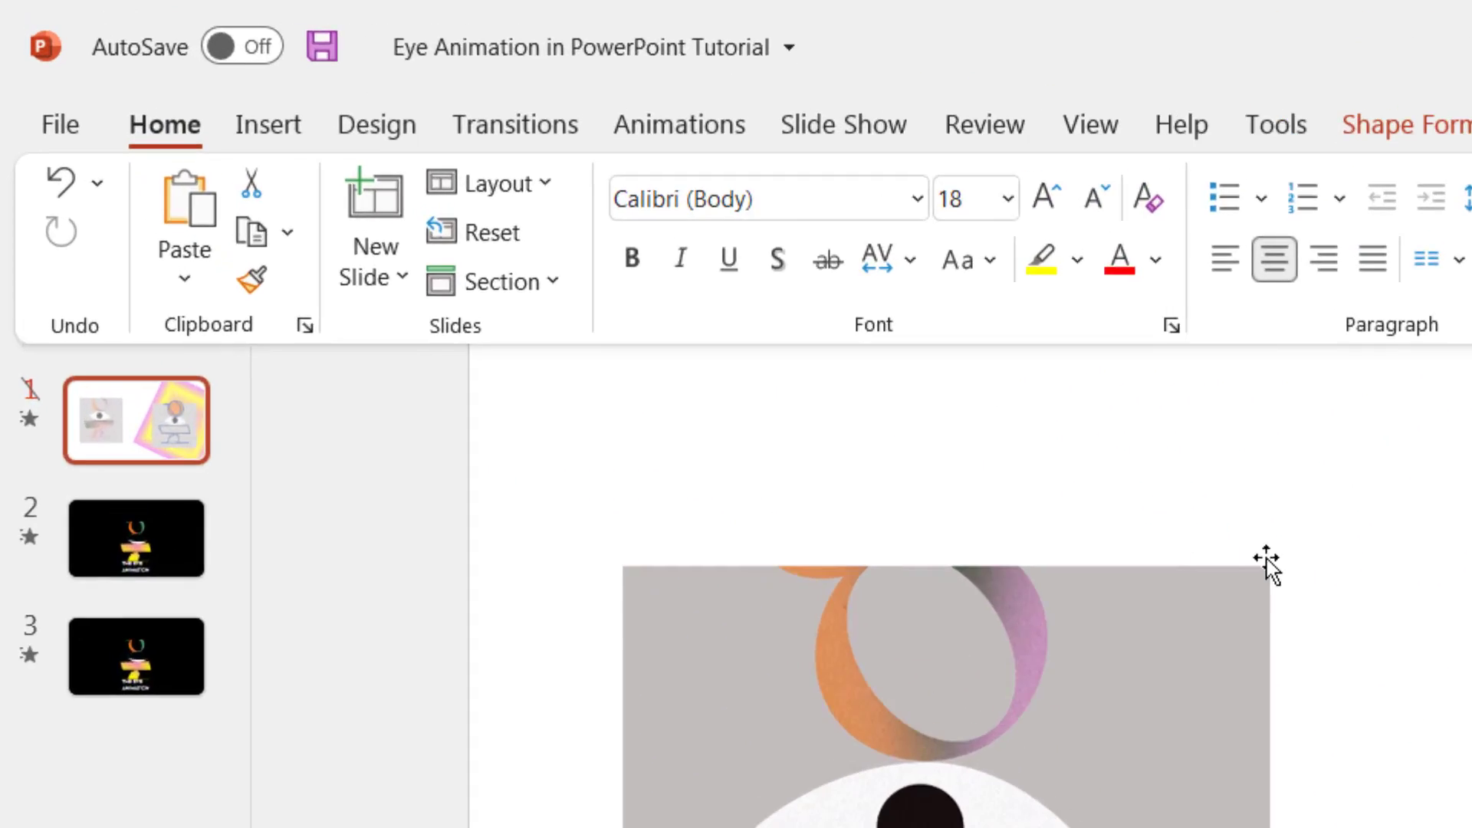
Select the left reference picture and open the Selection Pane listing all slide objects.
click(644, 287)
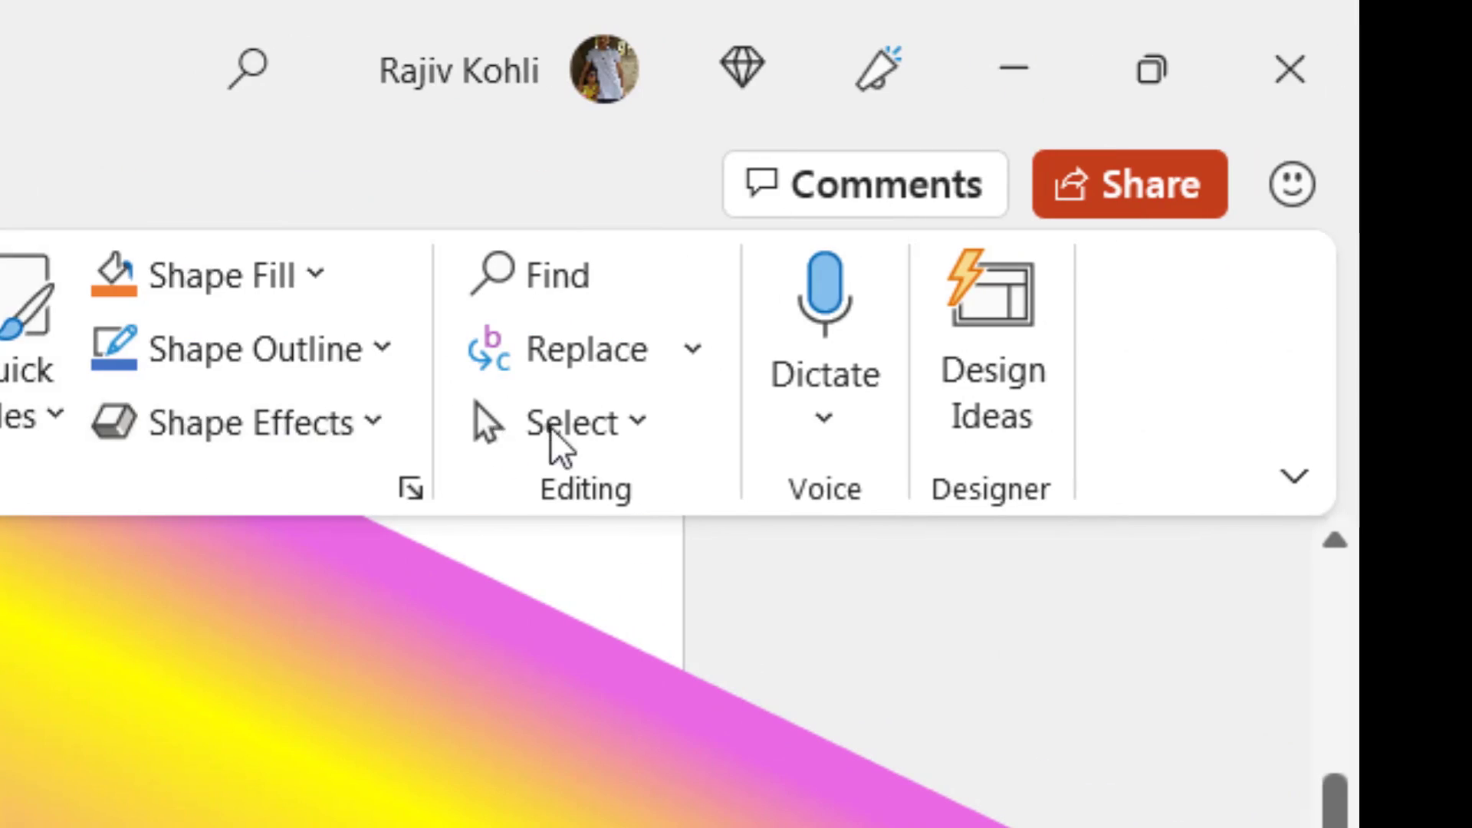
click(550, 427)
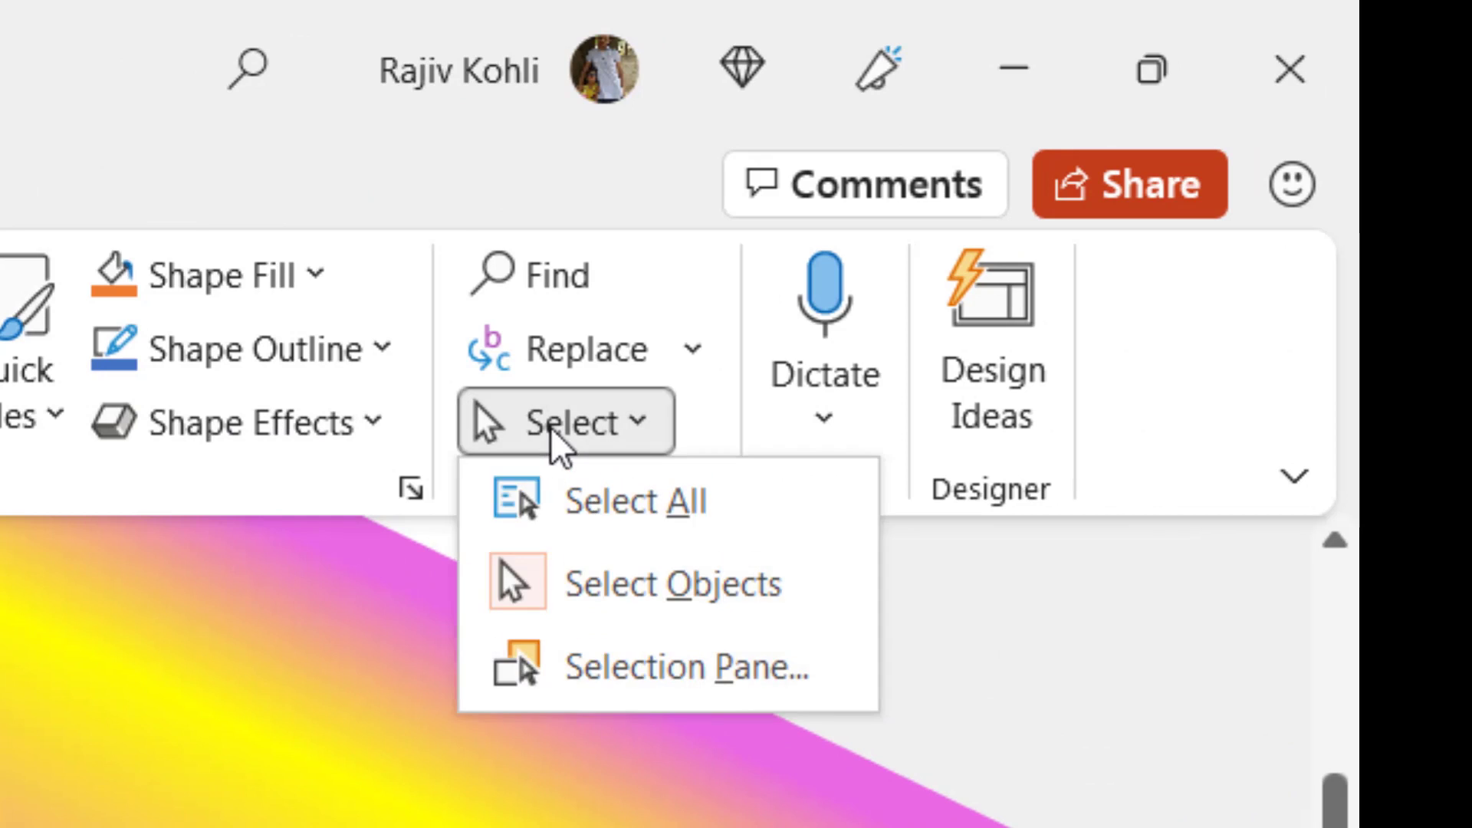
click(636, 661)
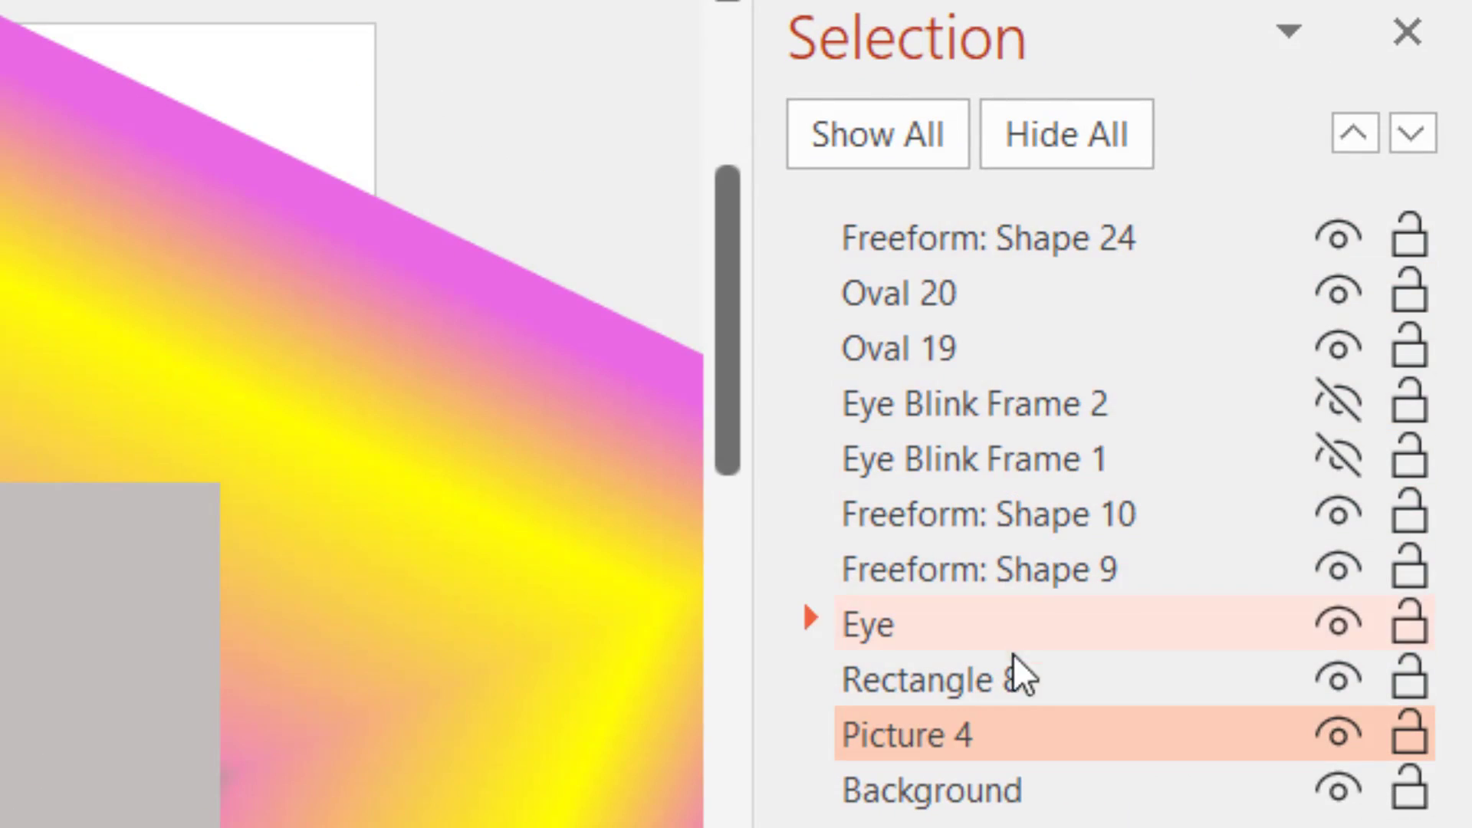
Expand the Eye group and inspect Rectangle 8, Oval 6, Freeform: Shape 9 and both Eye Blink Frames.
click(958, 688)
click(810, 617)
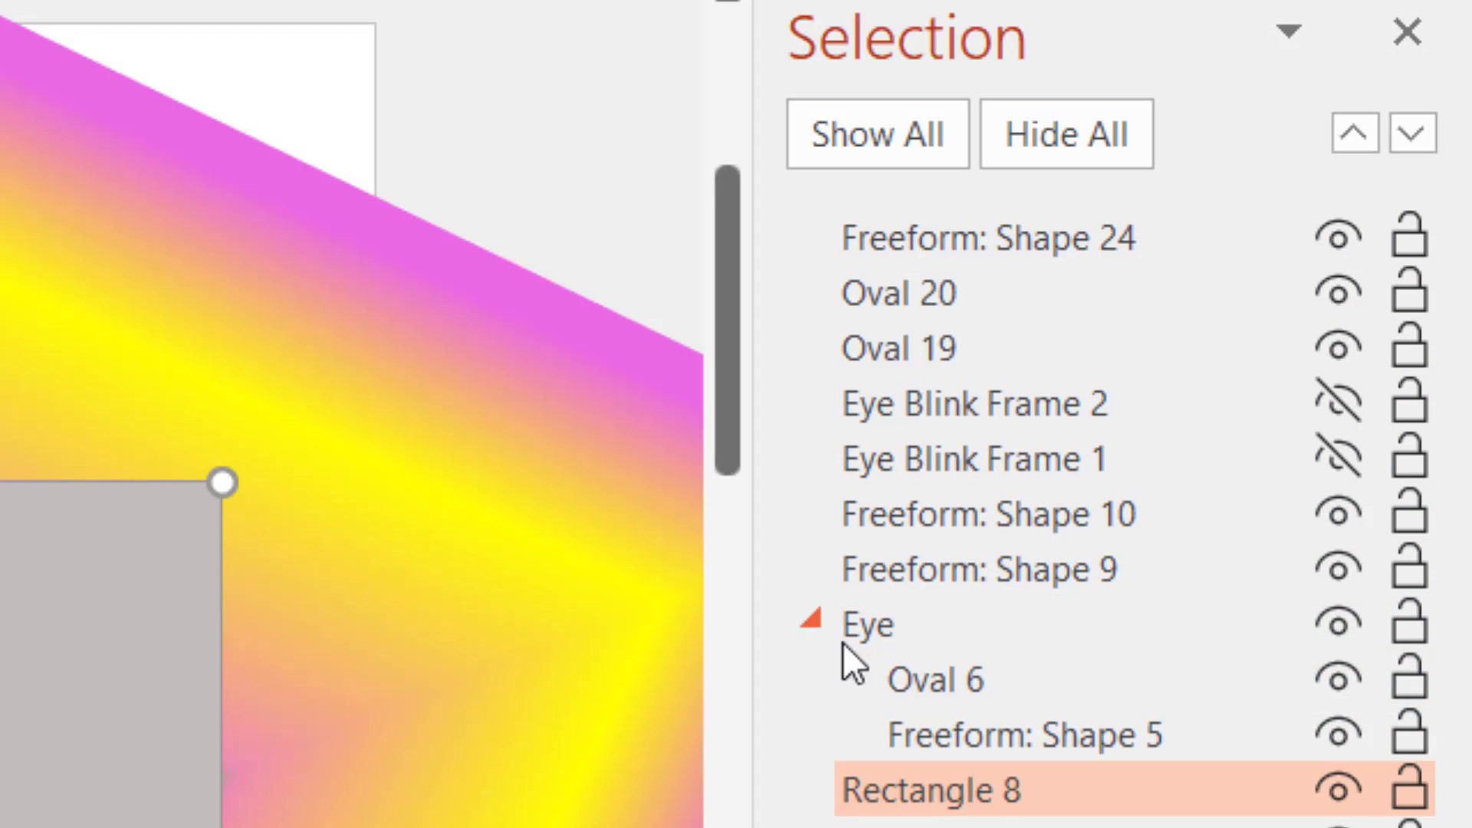
click(932, 675)
click(968, 571)
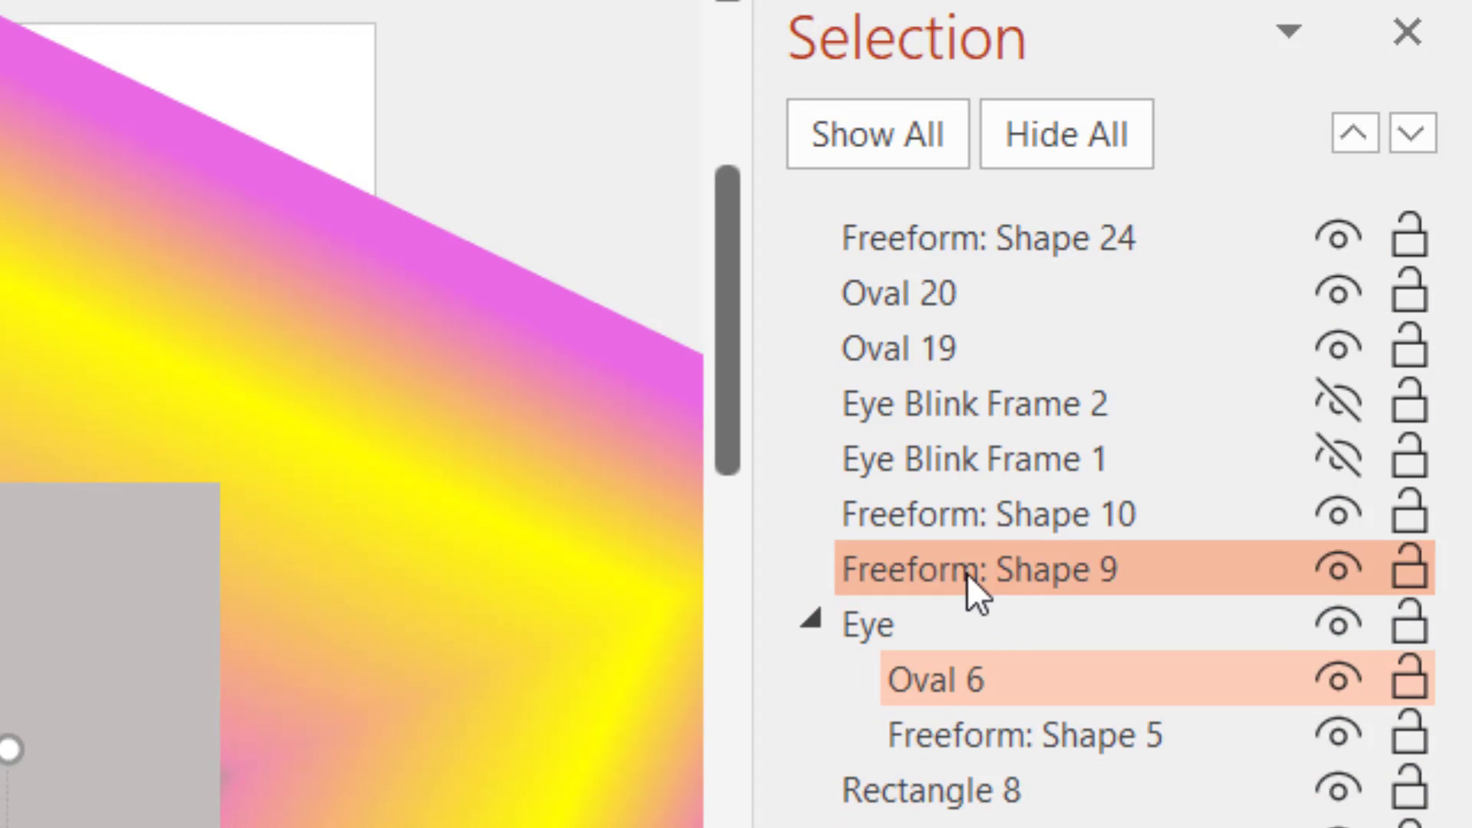
click(968, 467)
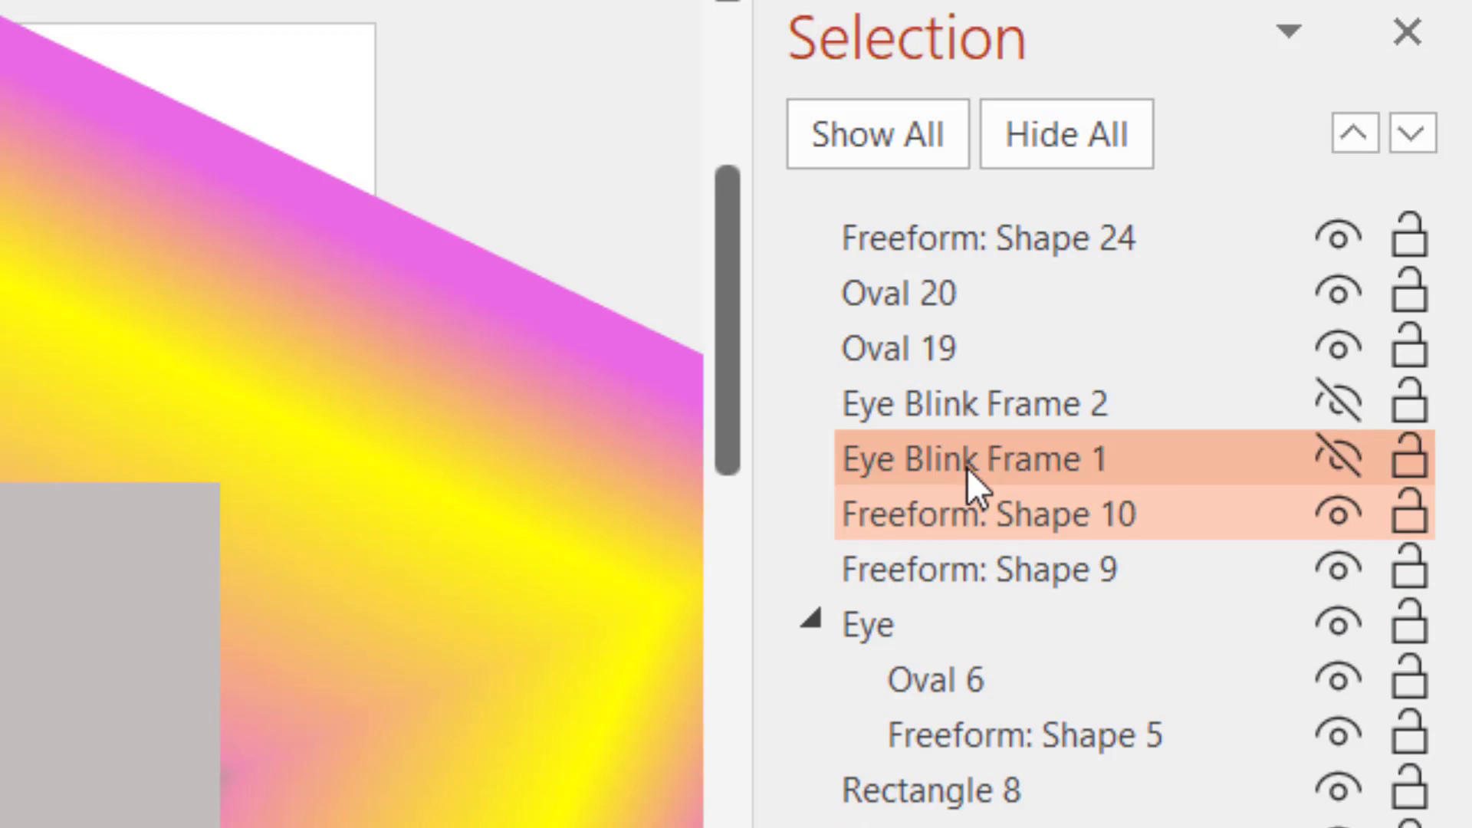
click(974, 433)
click(978, 414)
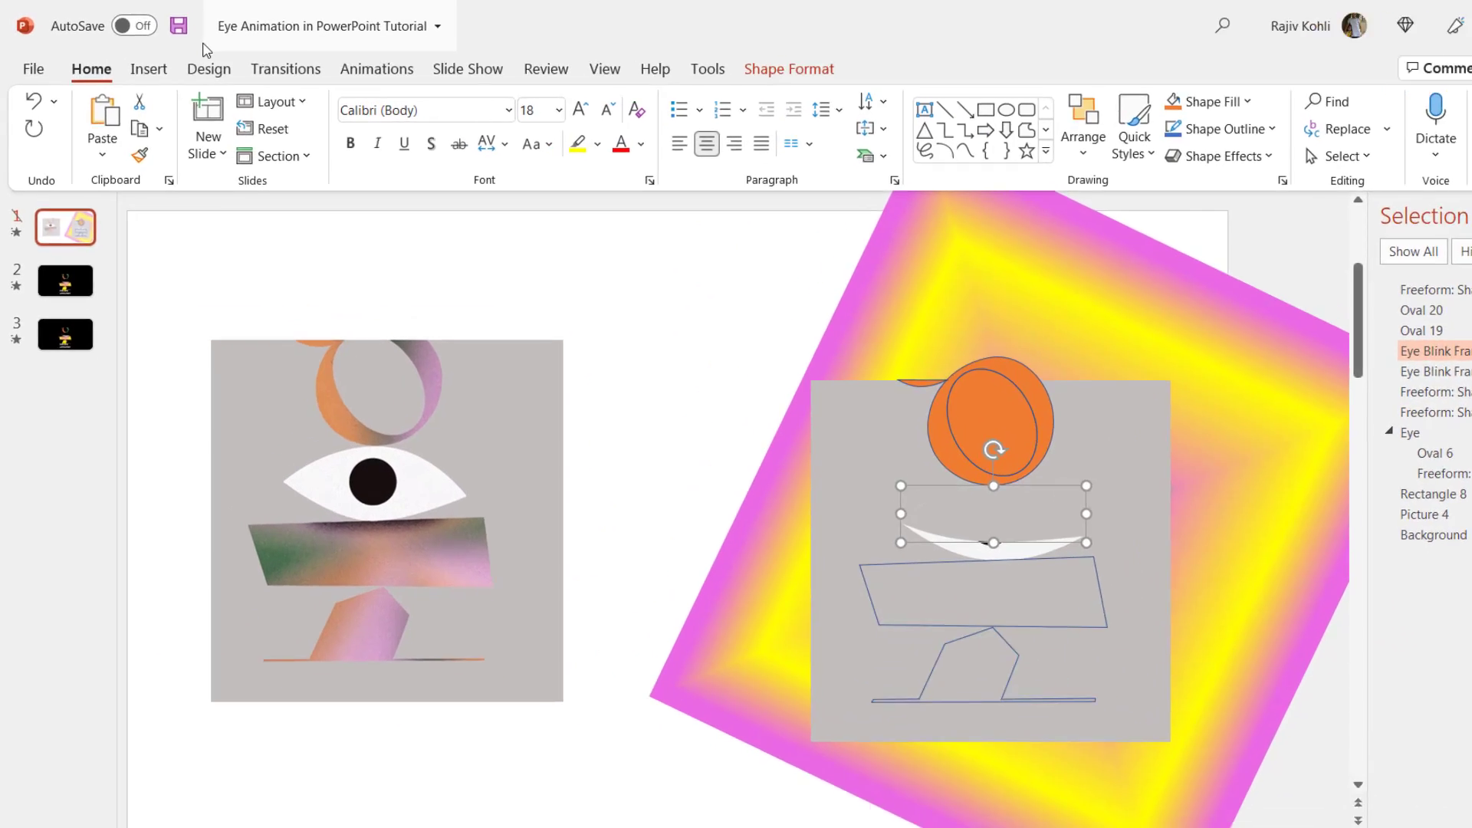
Draw a Freeform outline of the base block and ledge, placing six points below the grey square.
click(137, 61)
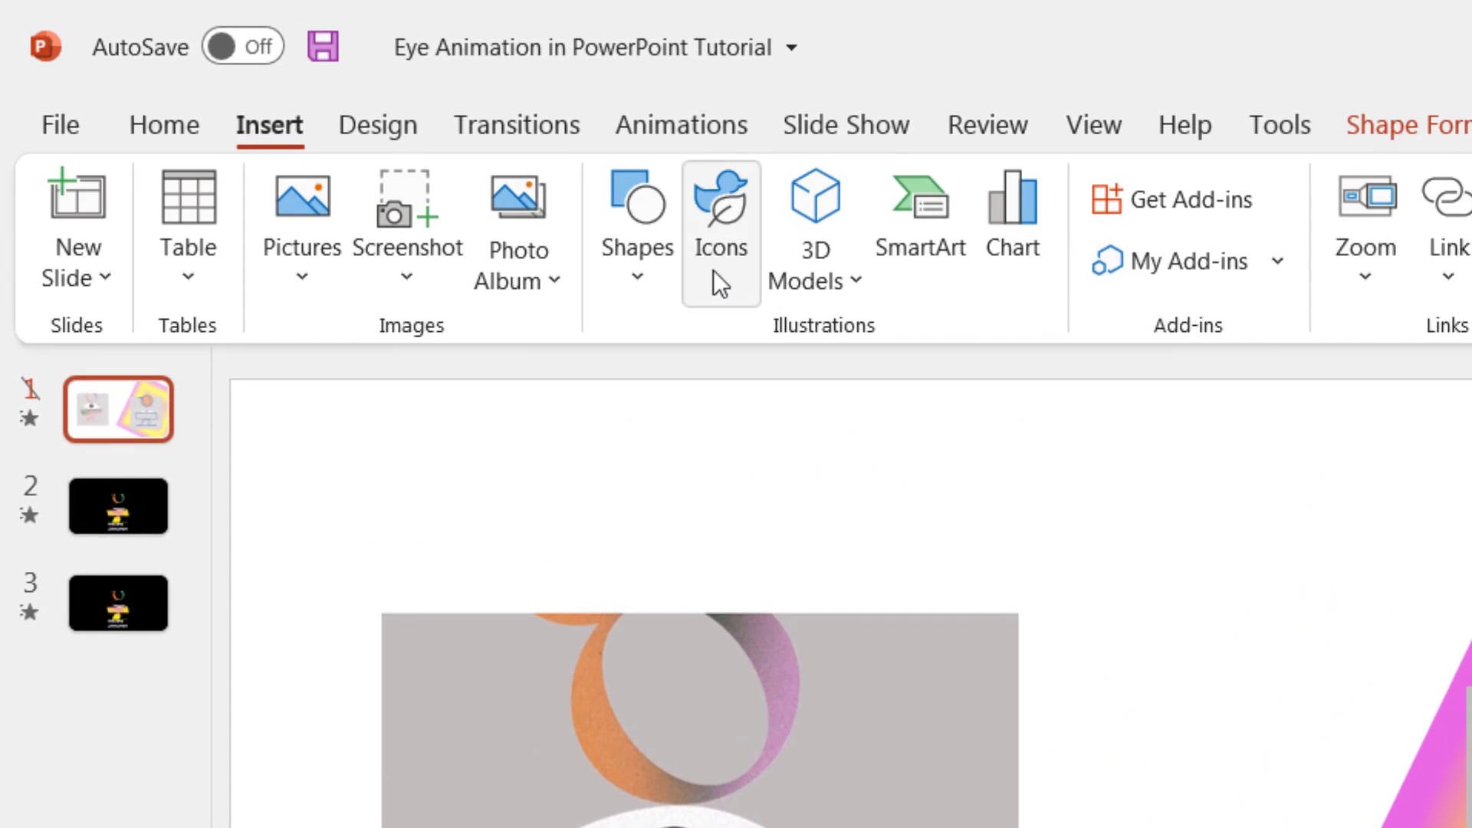
click(635, 279)
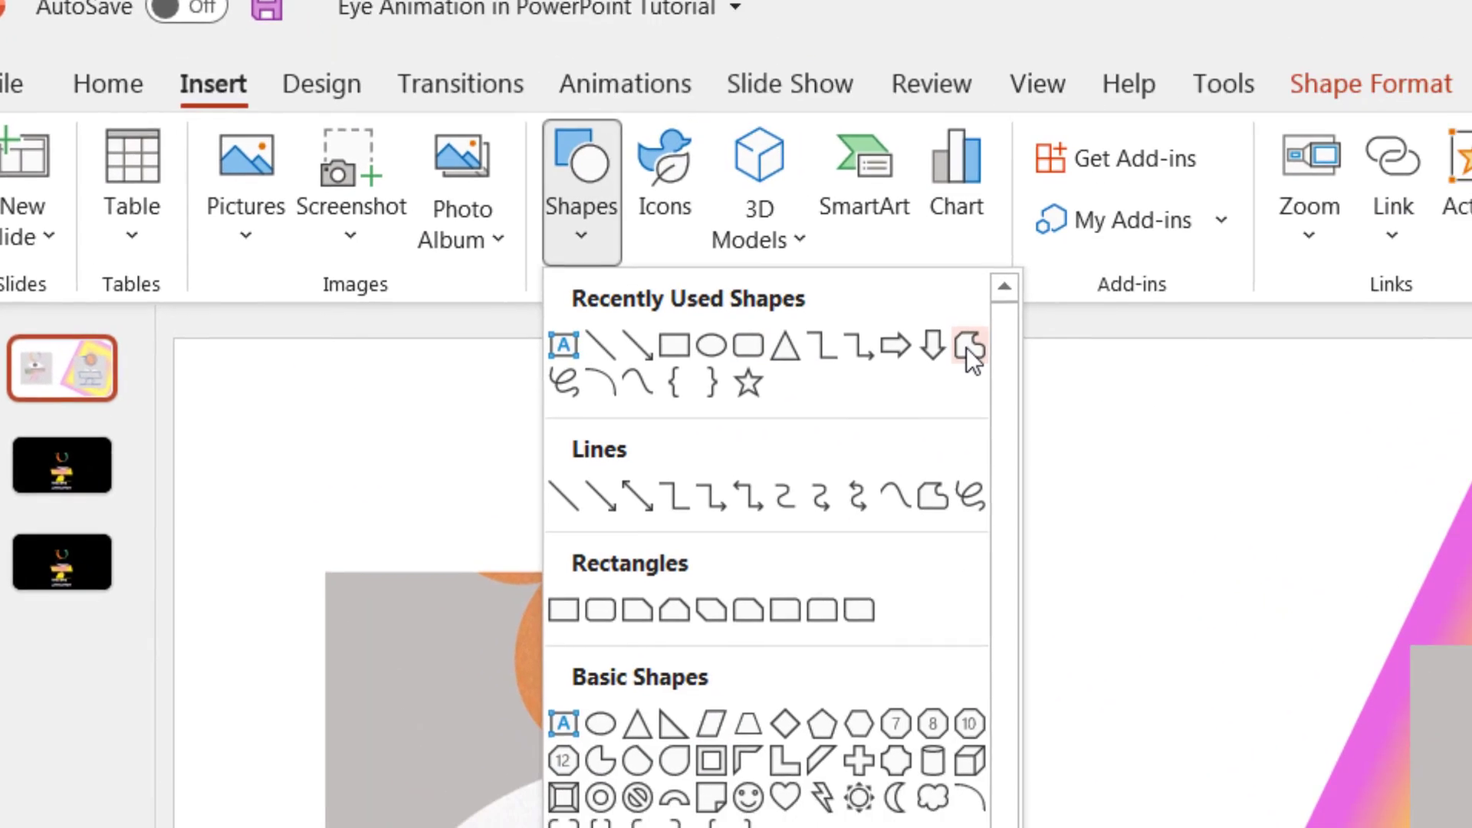
click(1025, 387)
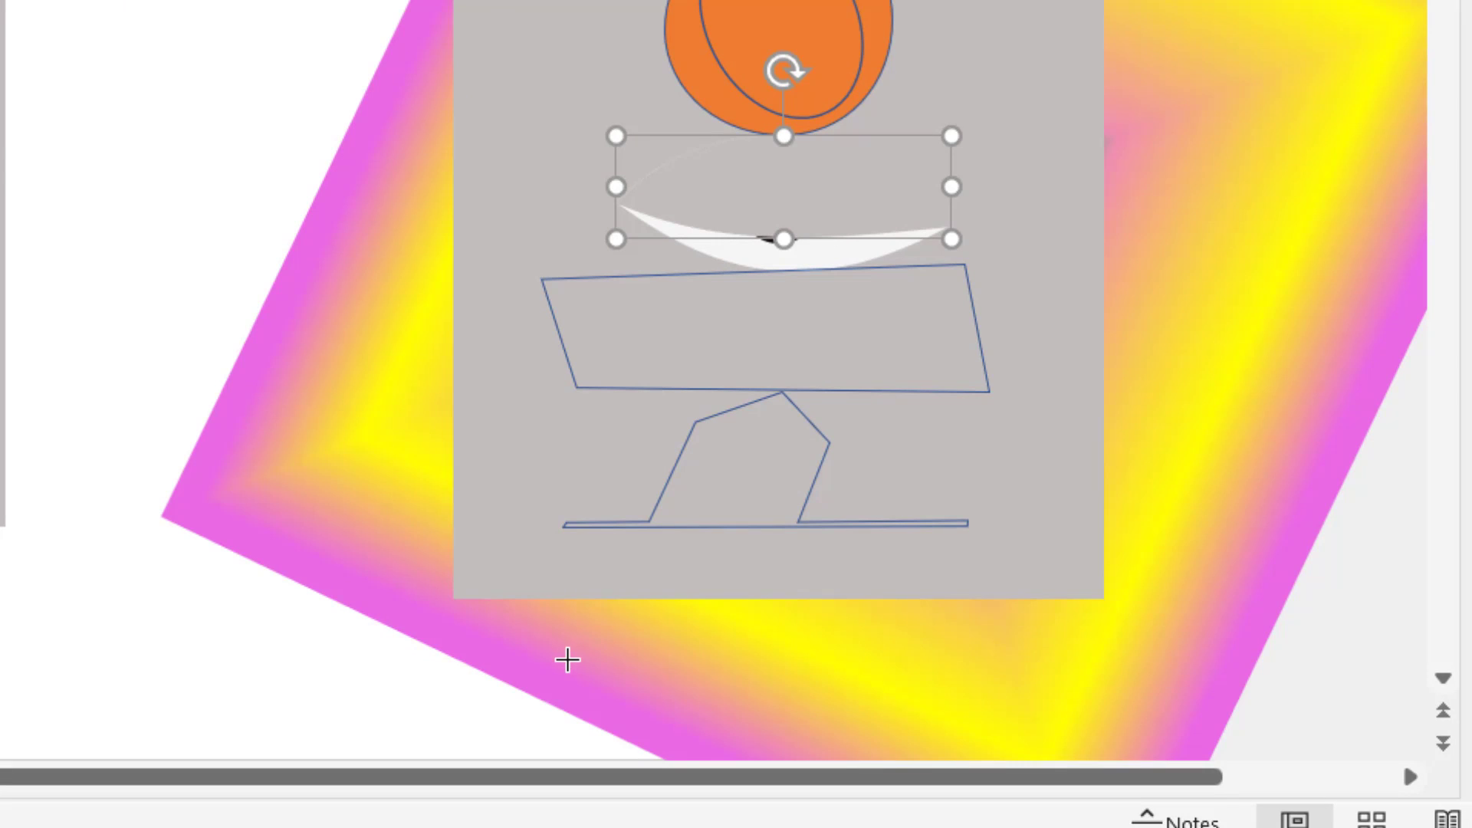
click(568, 659)
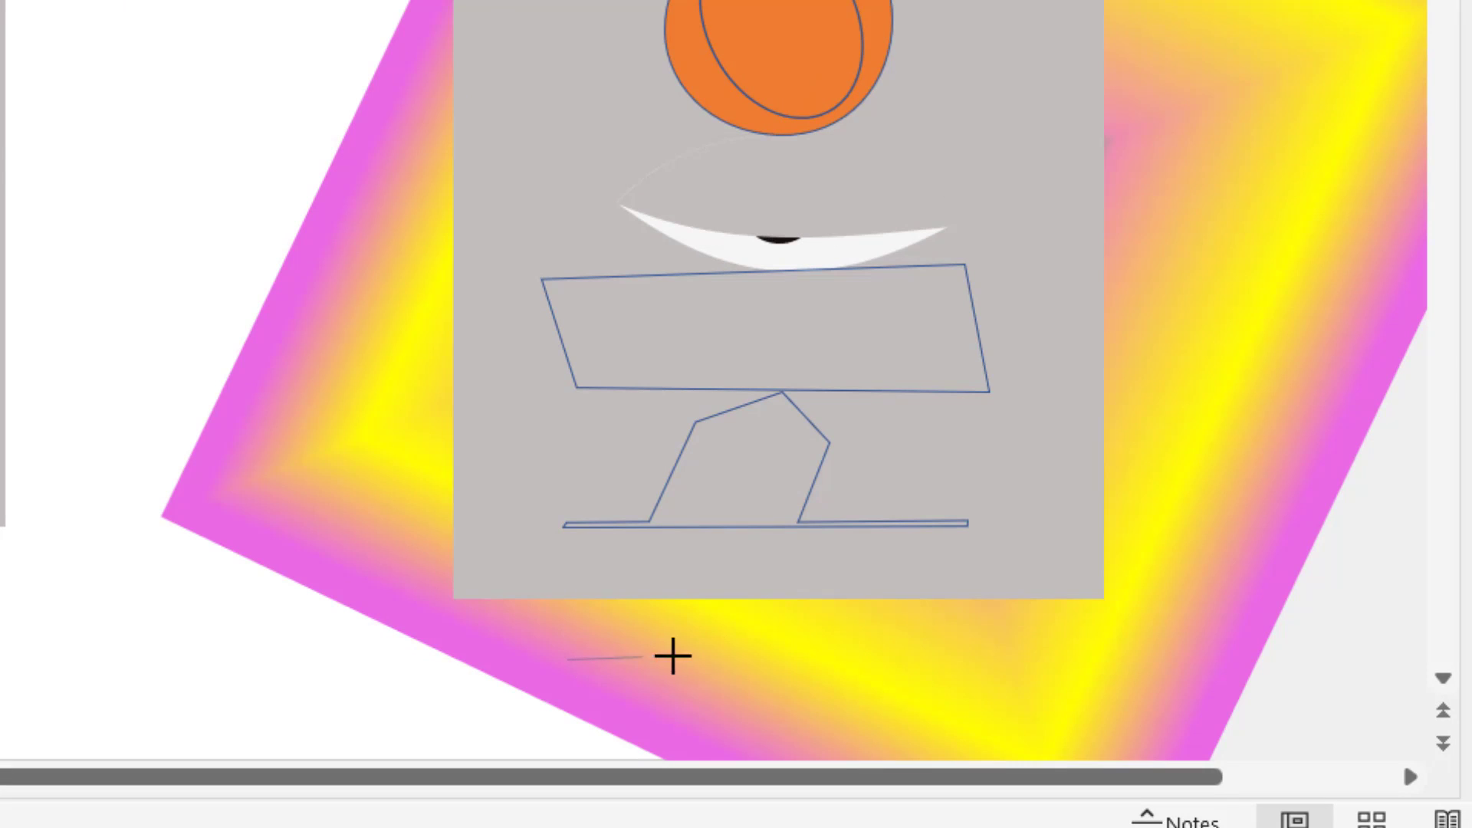
click(989, 664)
click(994, 634)
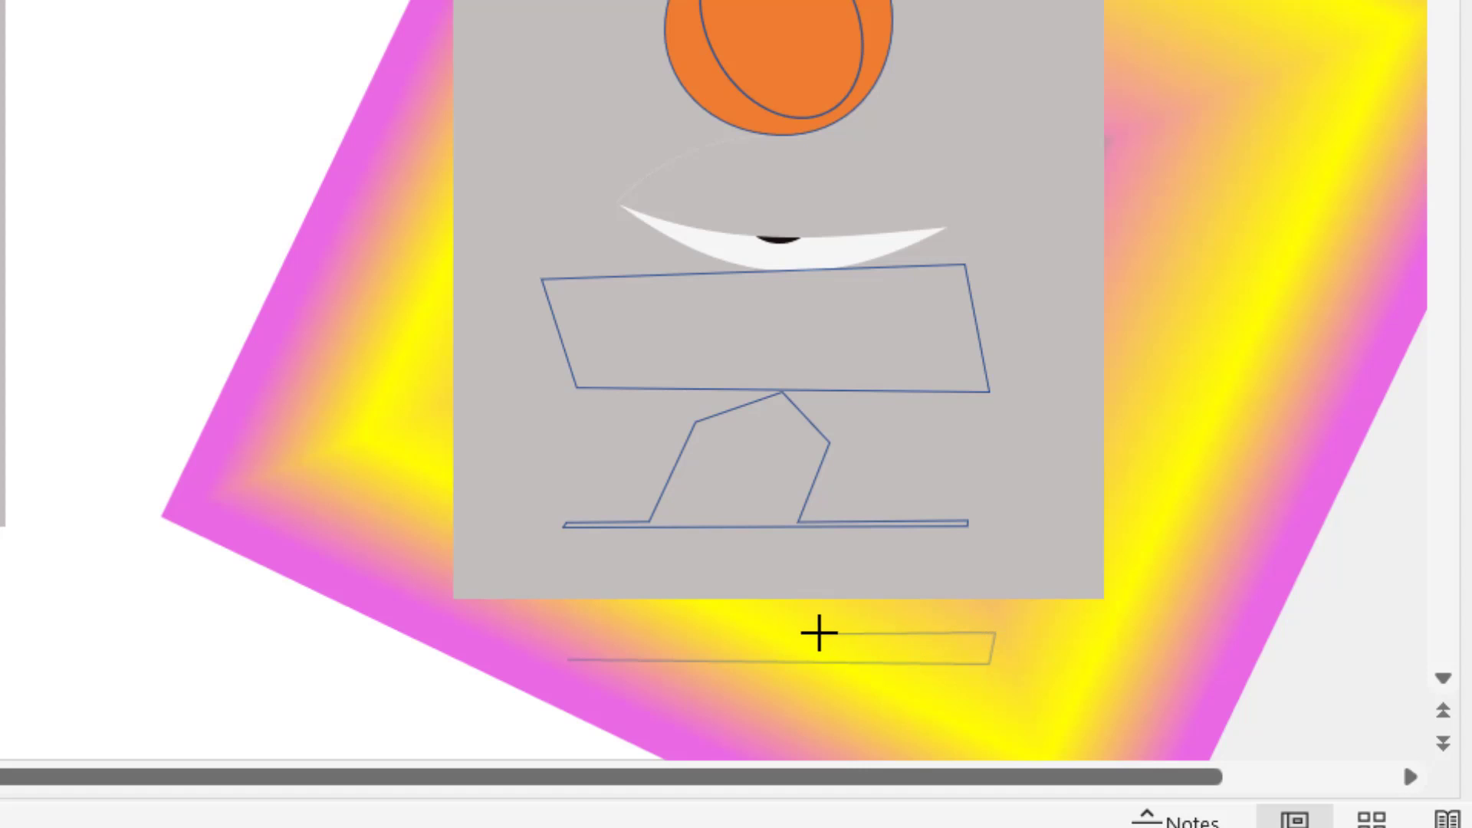
click(819, 633)
click(847, 566)
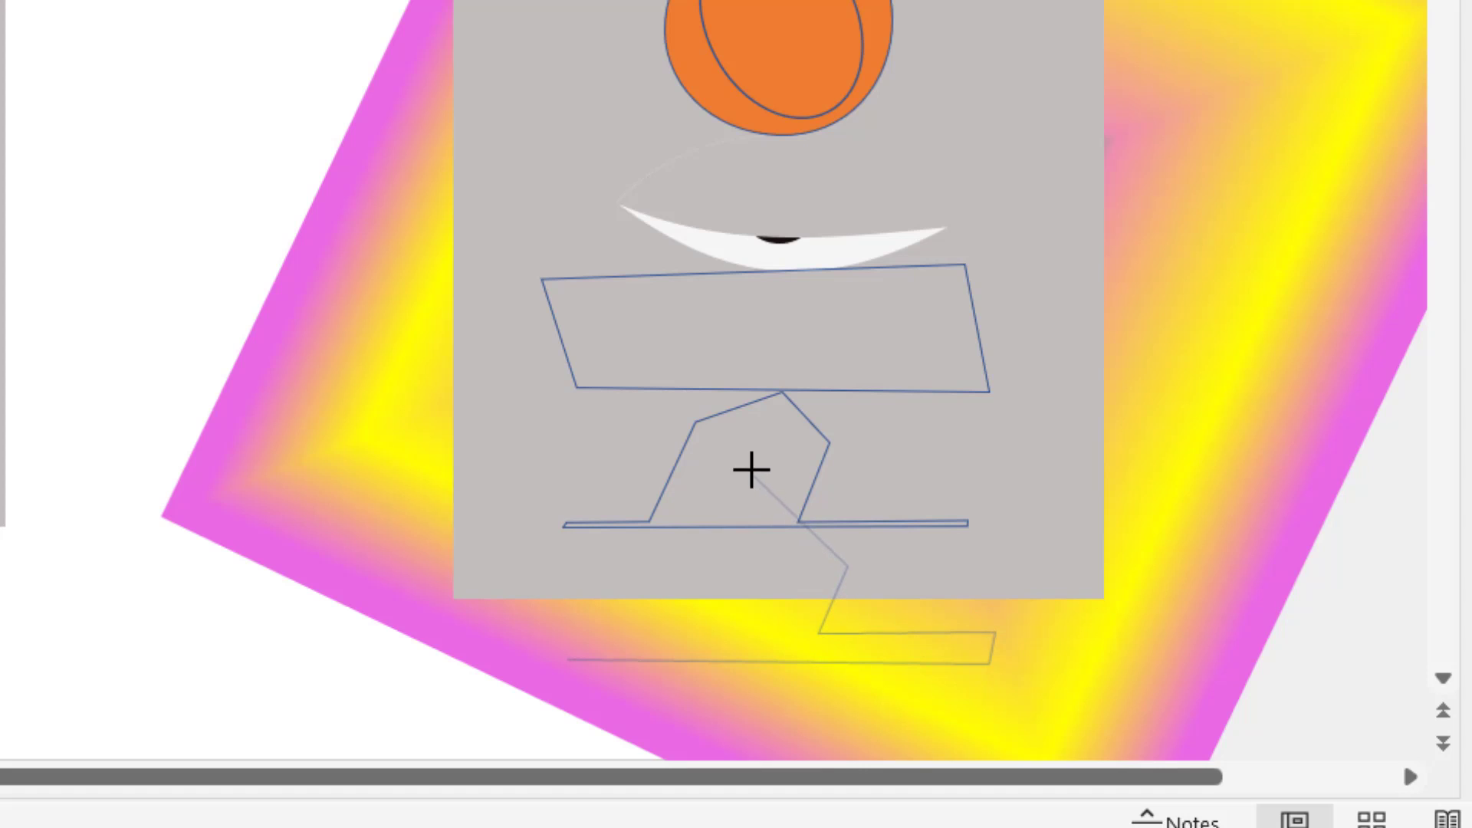
click(752, 469)
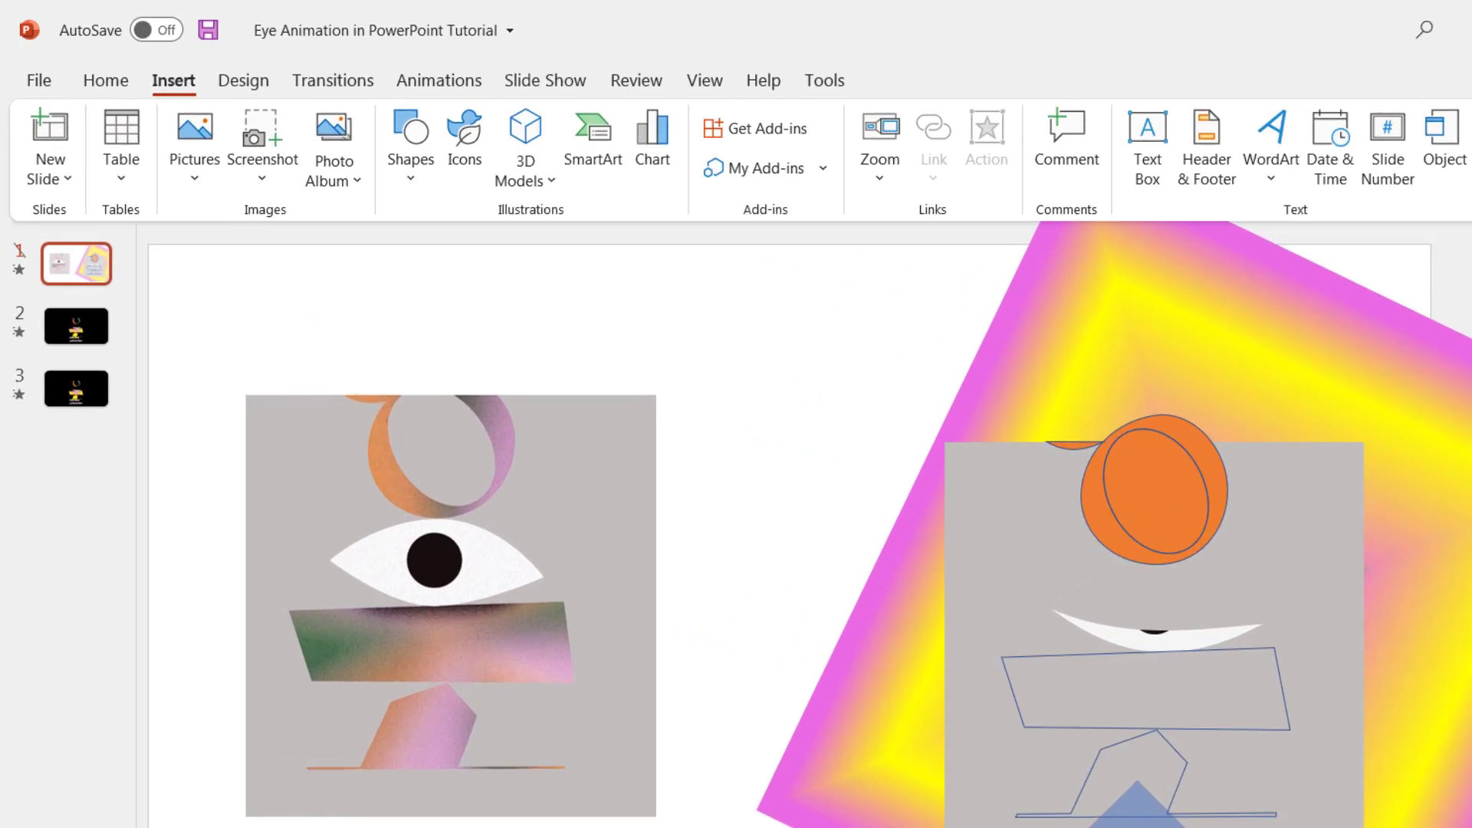
Close the freeform and edit its points: pull the bottom-left vertex down-left, add a point, remove an extra vertex.
click(790, 703)
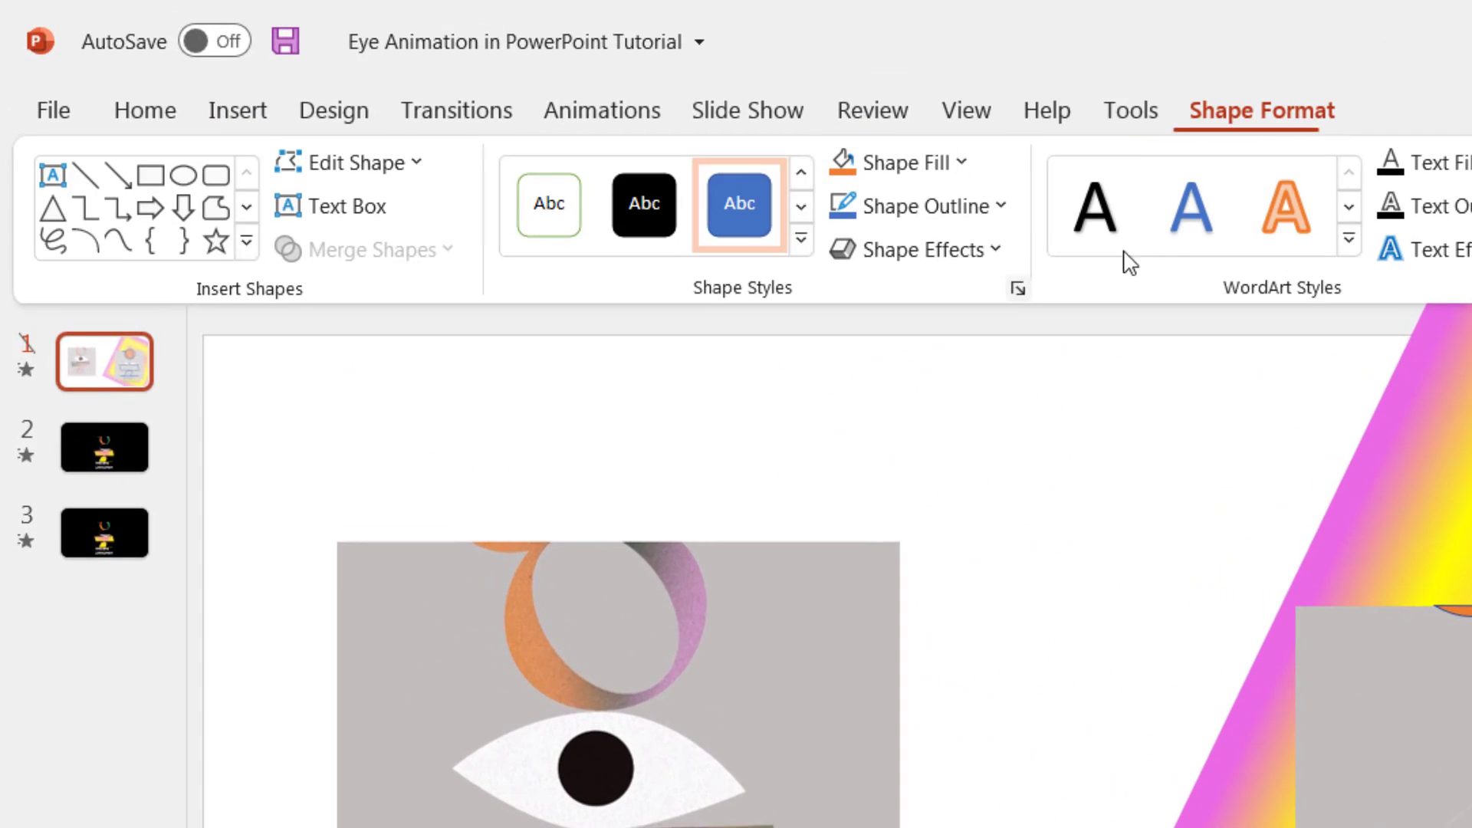
click(412, 164)
click(383, 260)
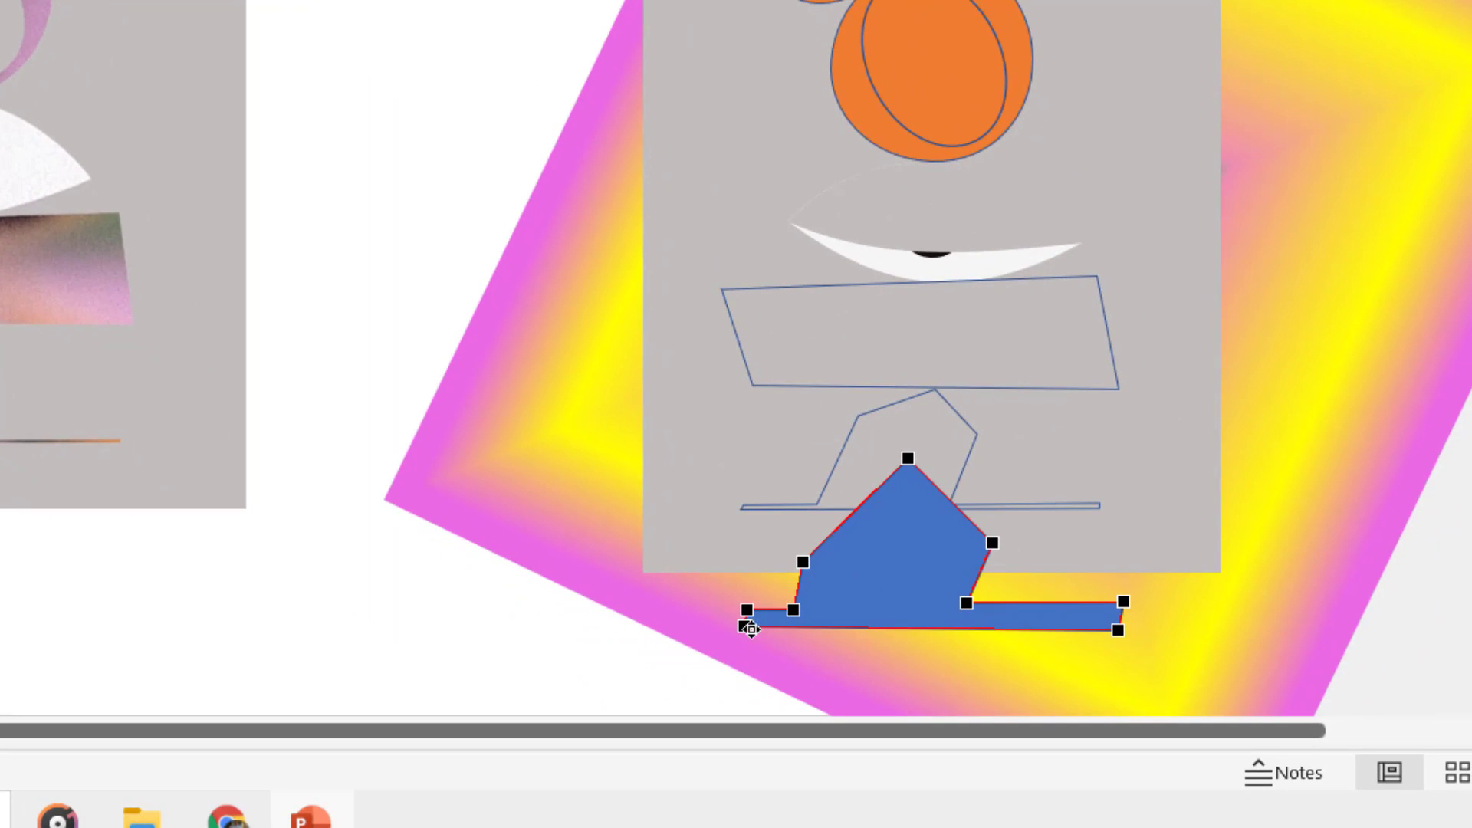
click(723, 628)
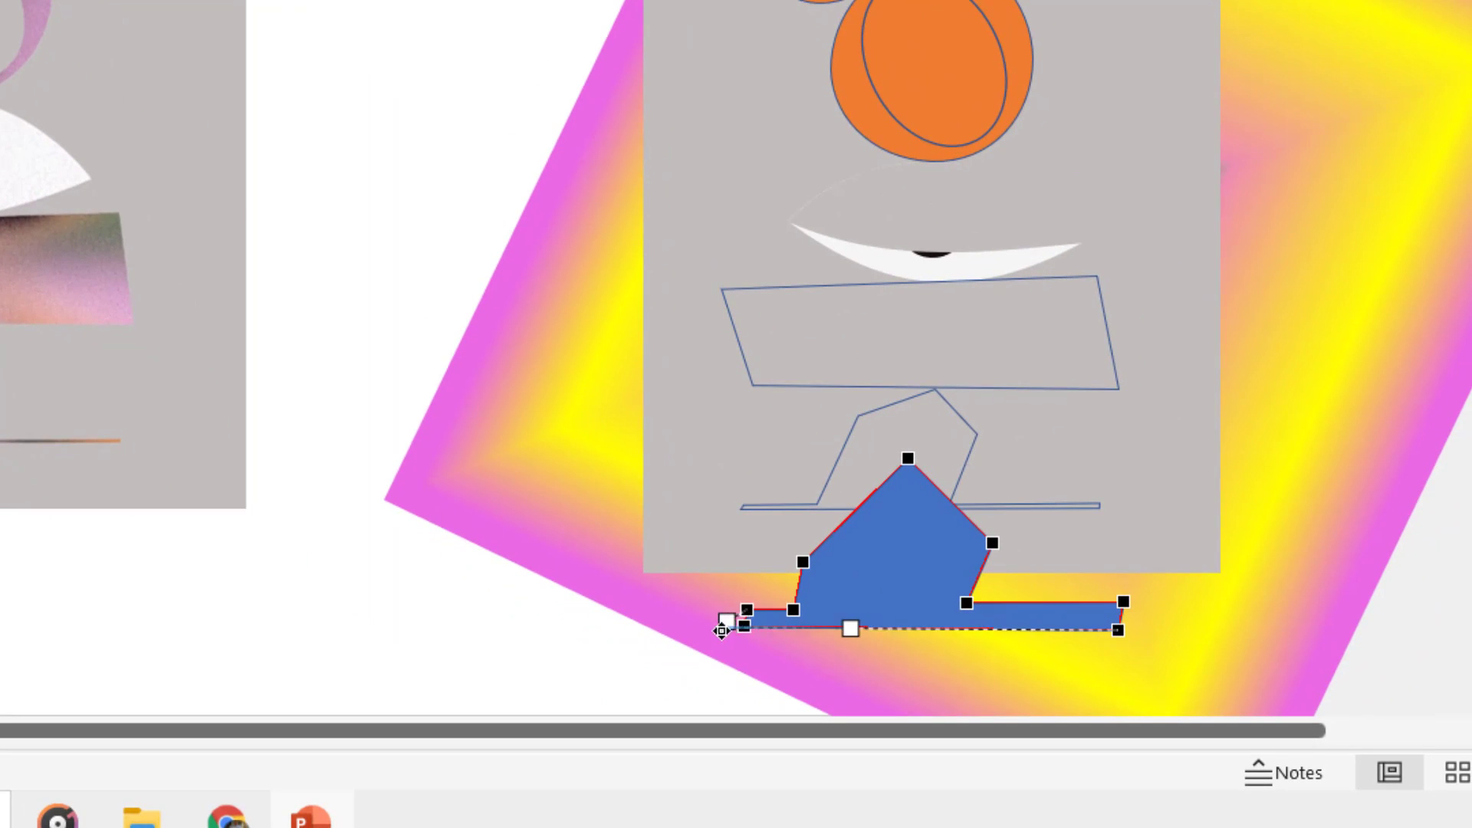
drag(721, 630, 703, 641)
right_click(703, 641)
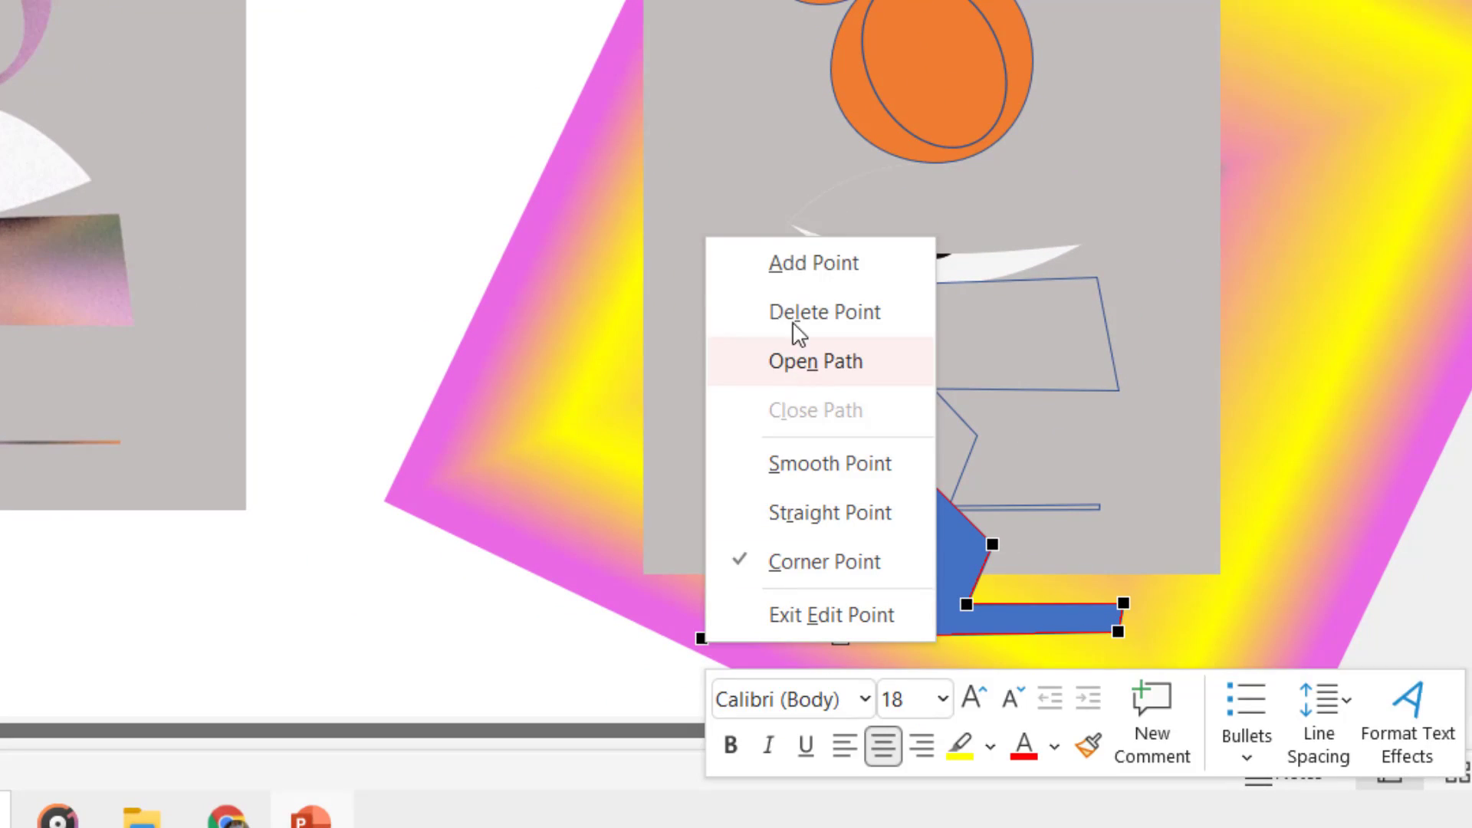
click(808, 270)
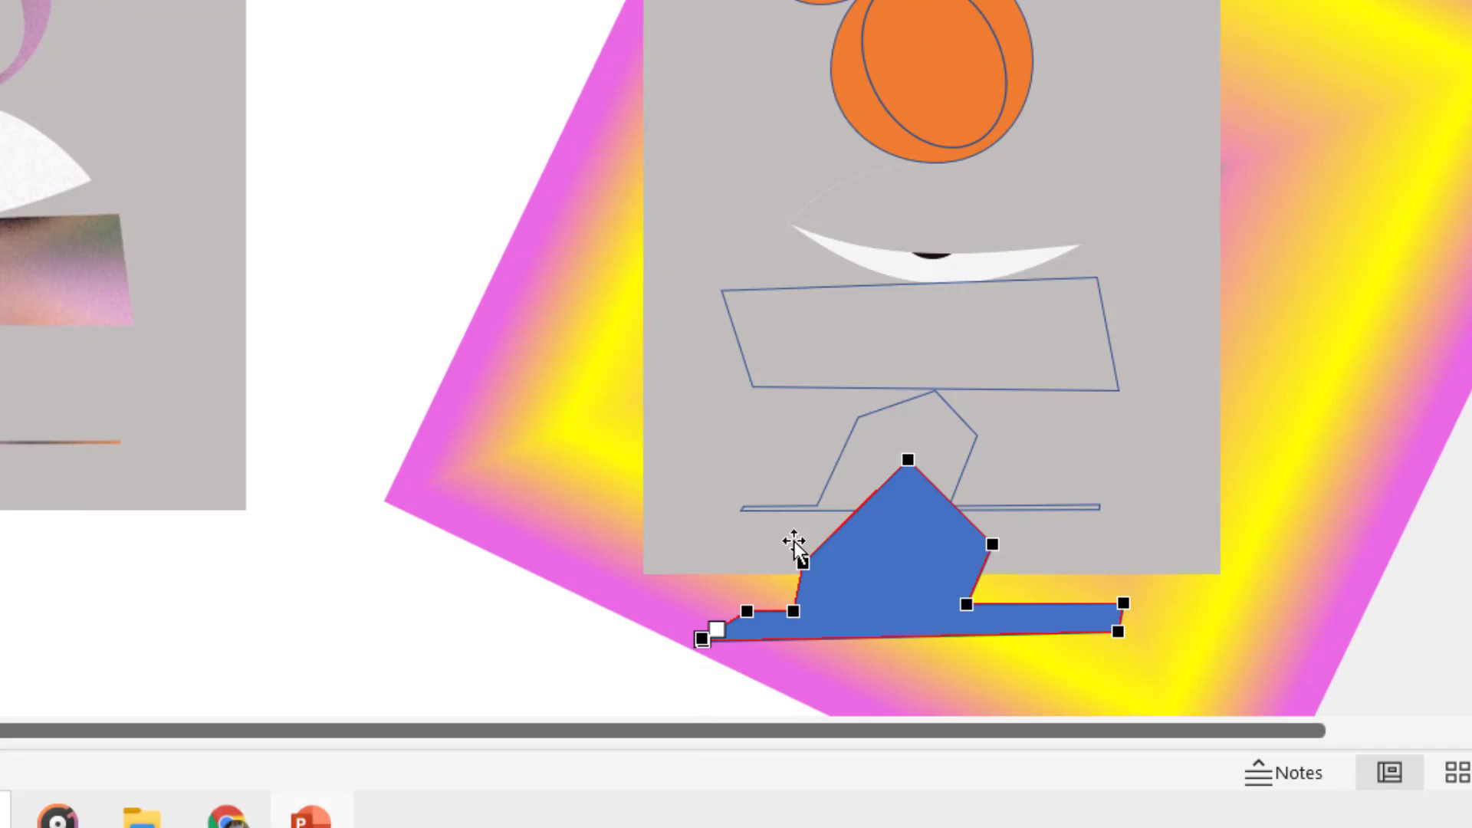
right_click(747, 613)
click(849, 296)
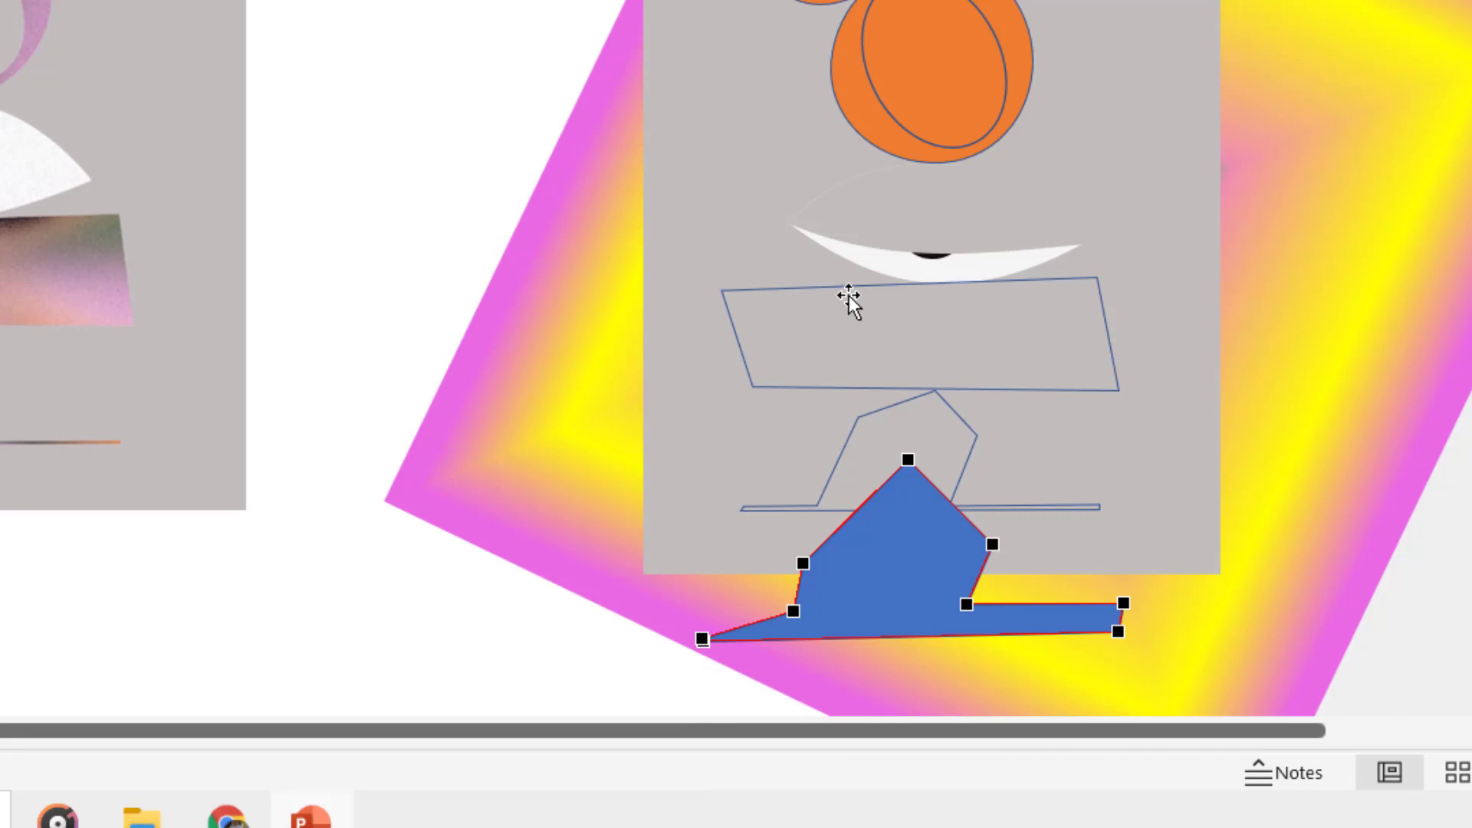
Delete the blue freeform base shape.
click(564, 681)
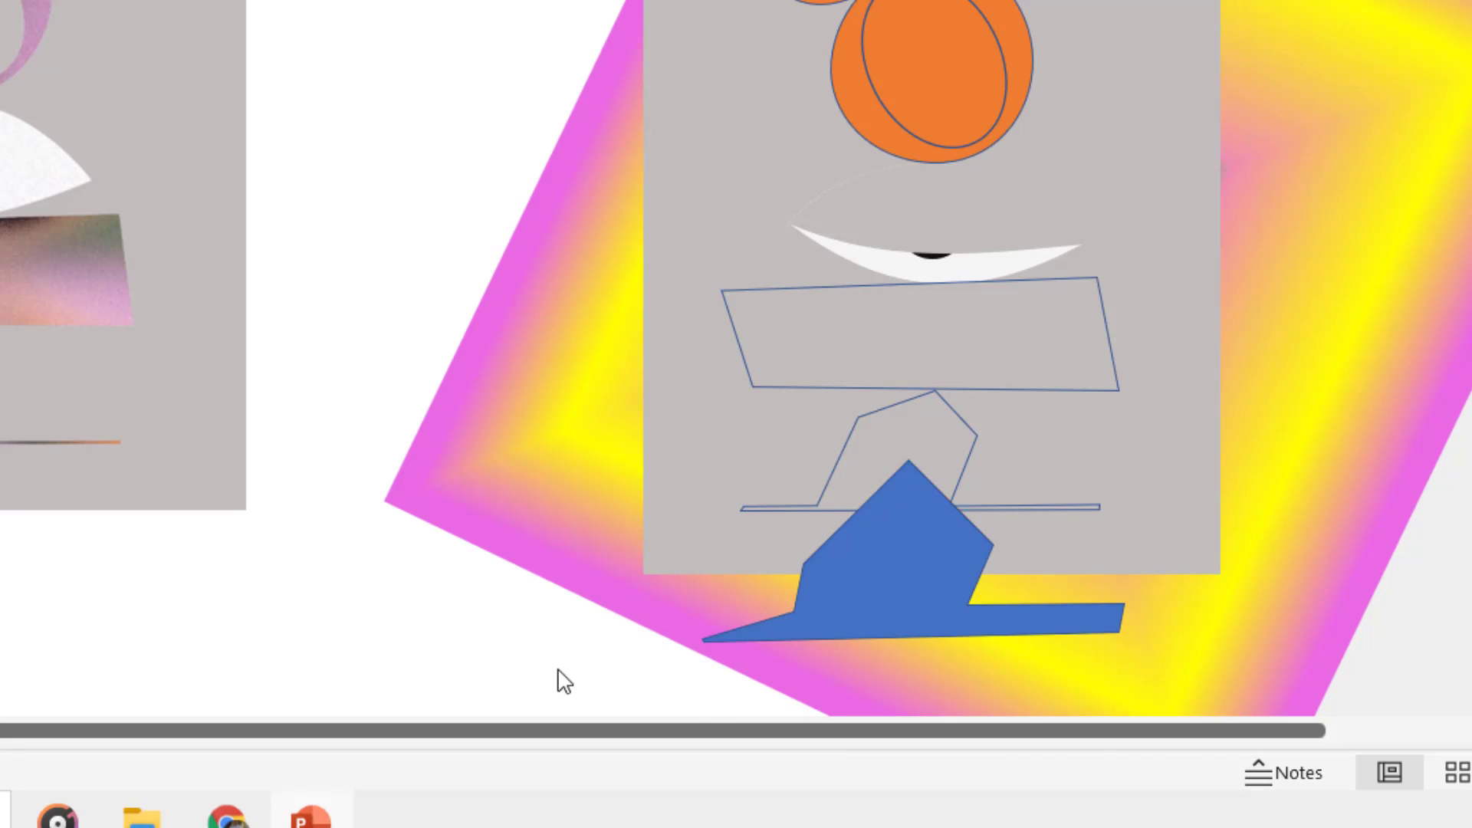
click(881, 594)
key(Delete)
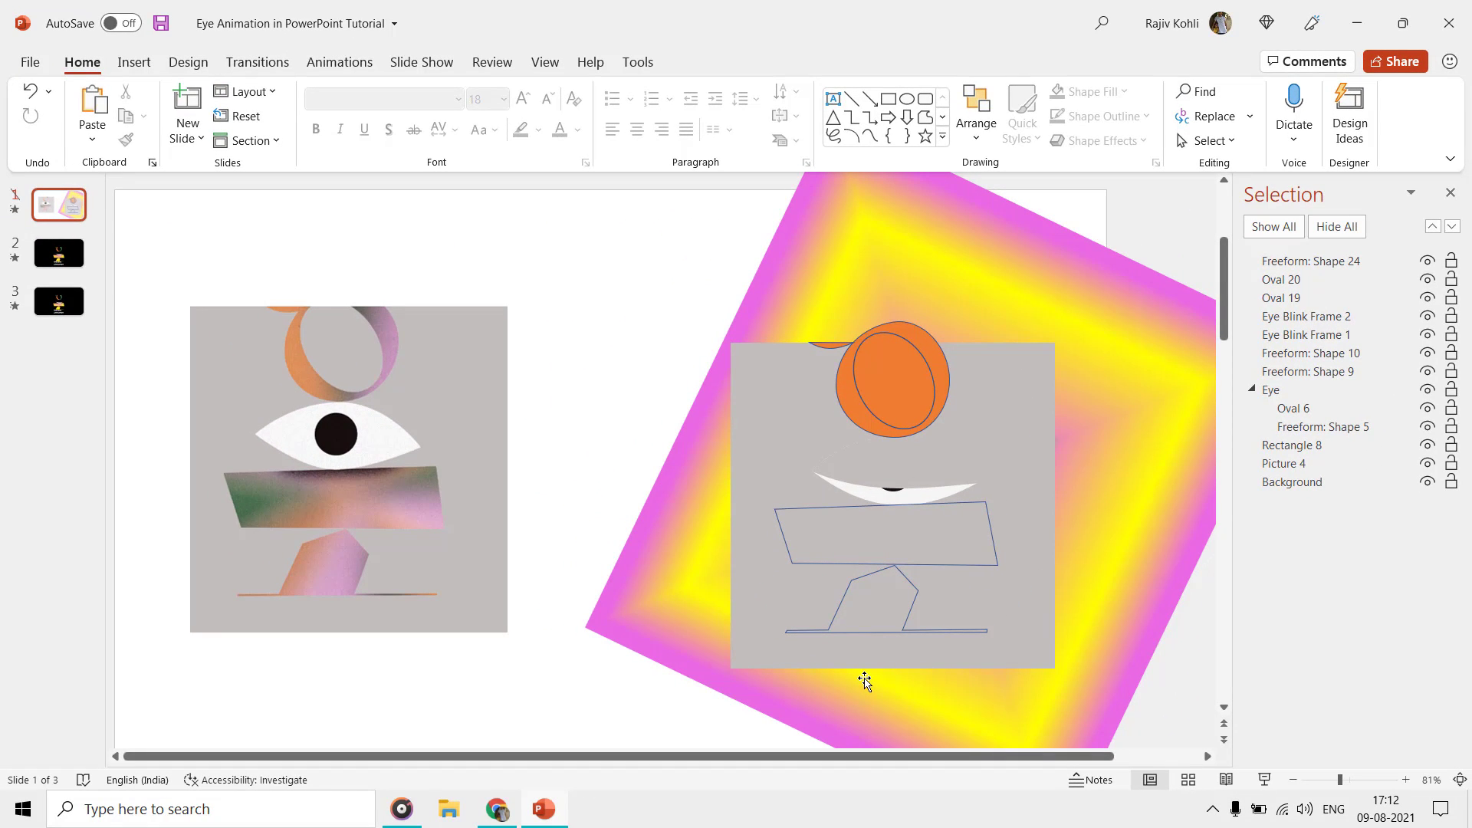
Subtract the quadrilateral and lower base shape from Rectangle 8, the grey square.
click(1252, 392)
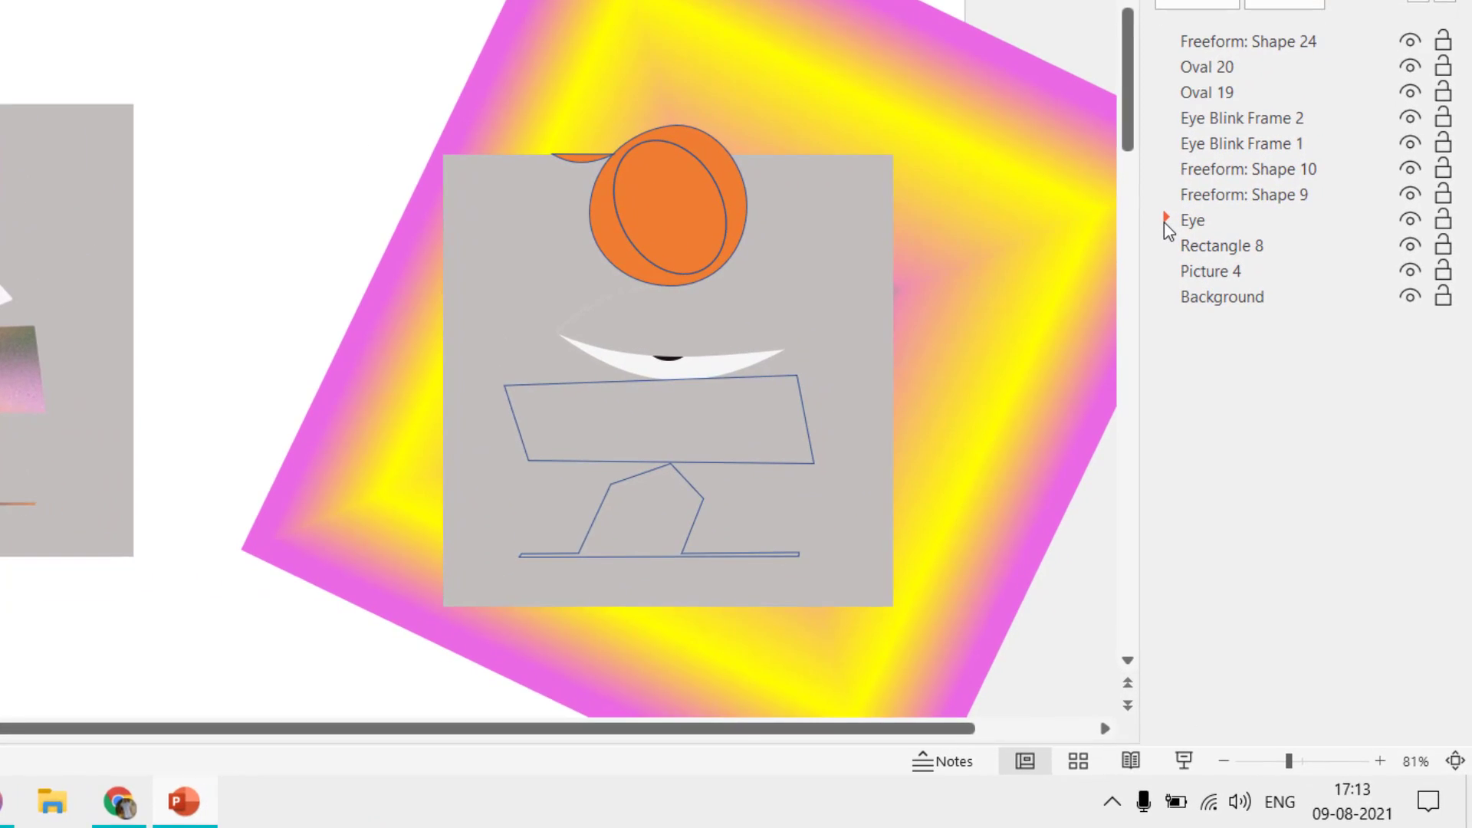
click(519, 371)
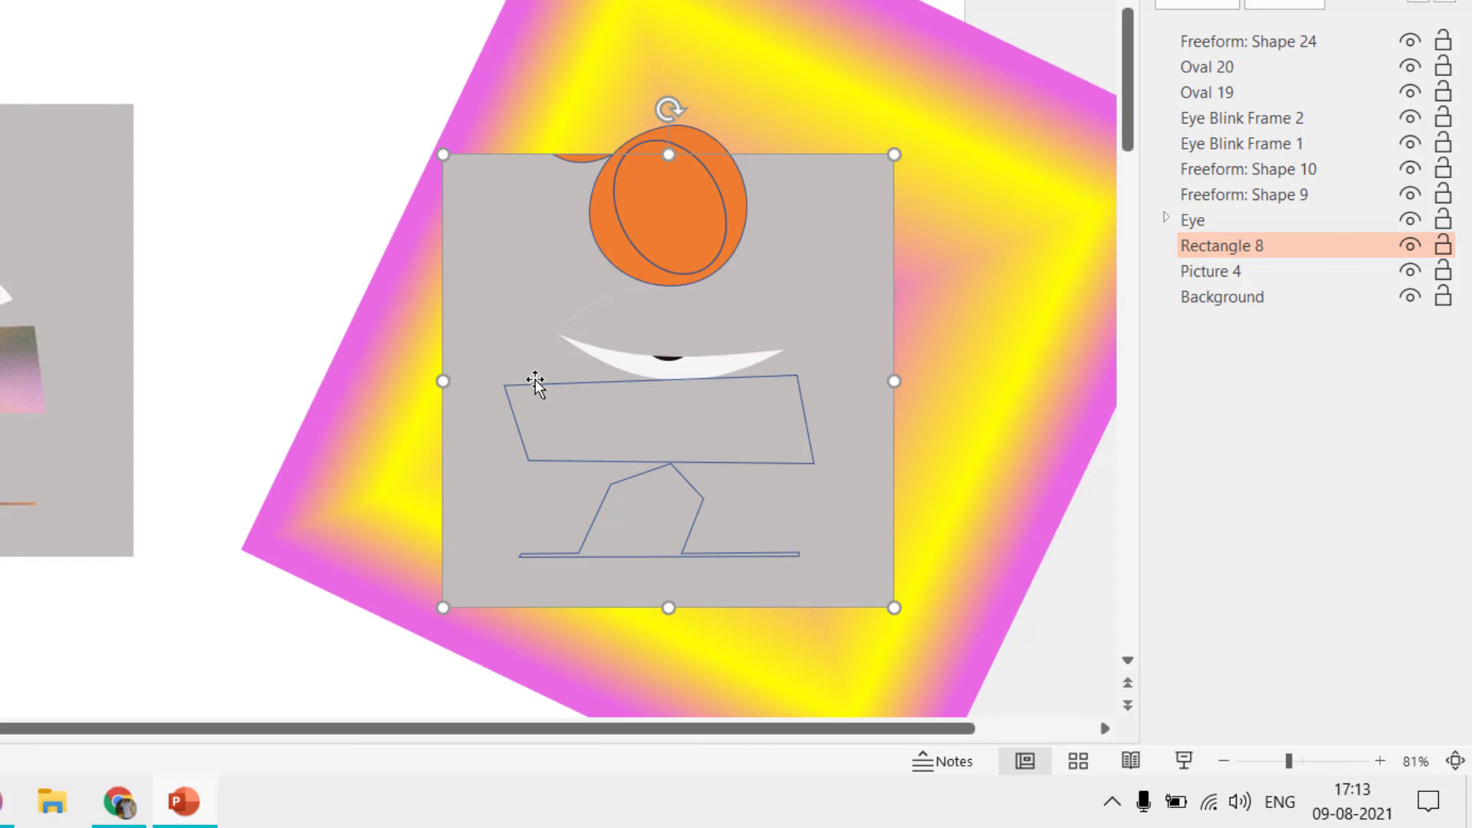
shift+click(536, 383)
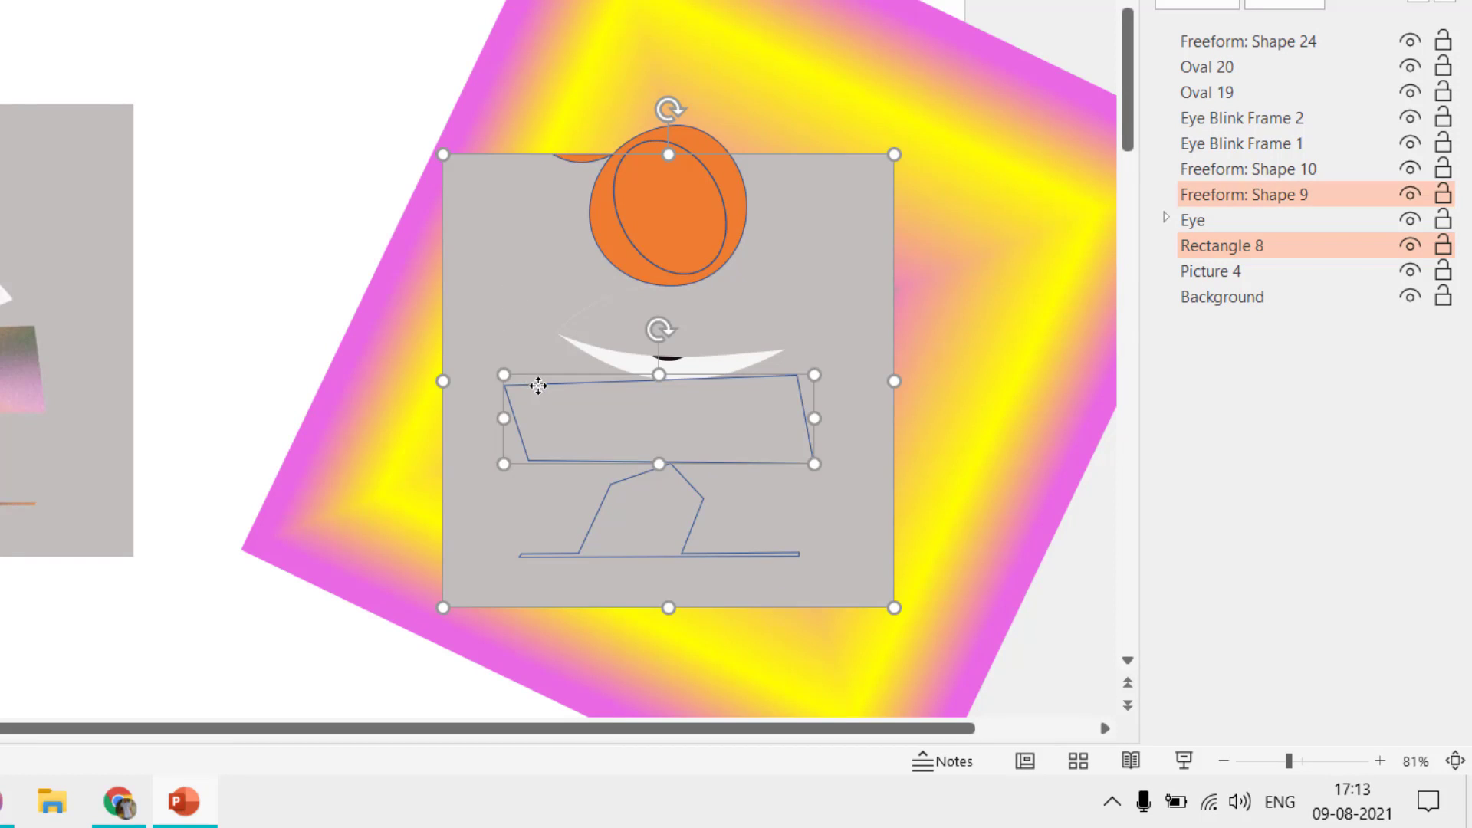
shift+click(599, 520)
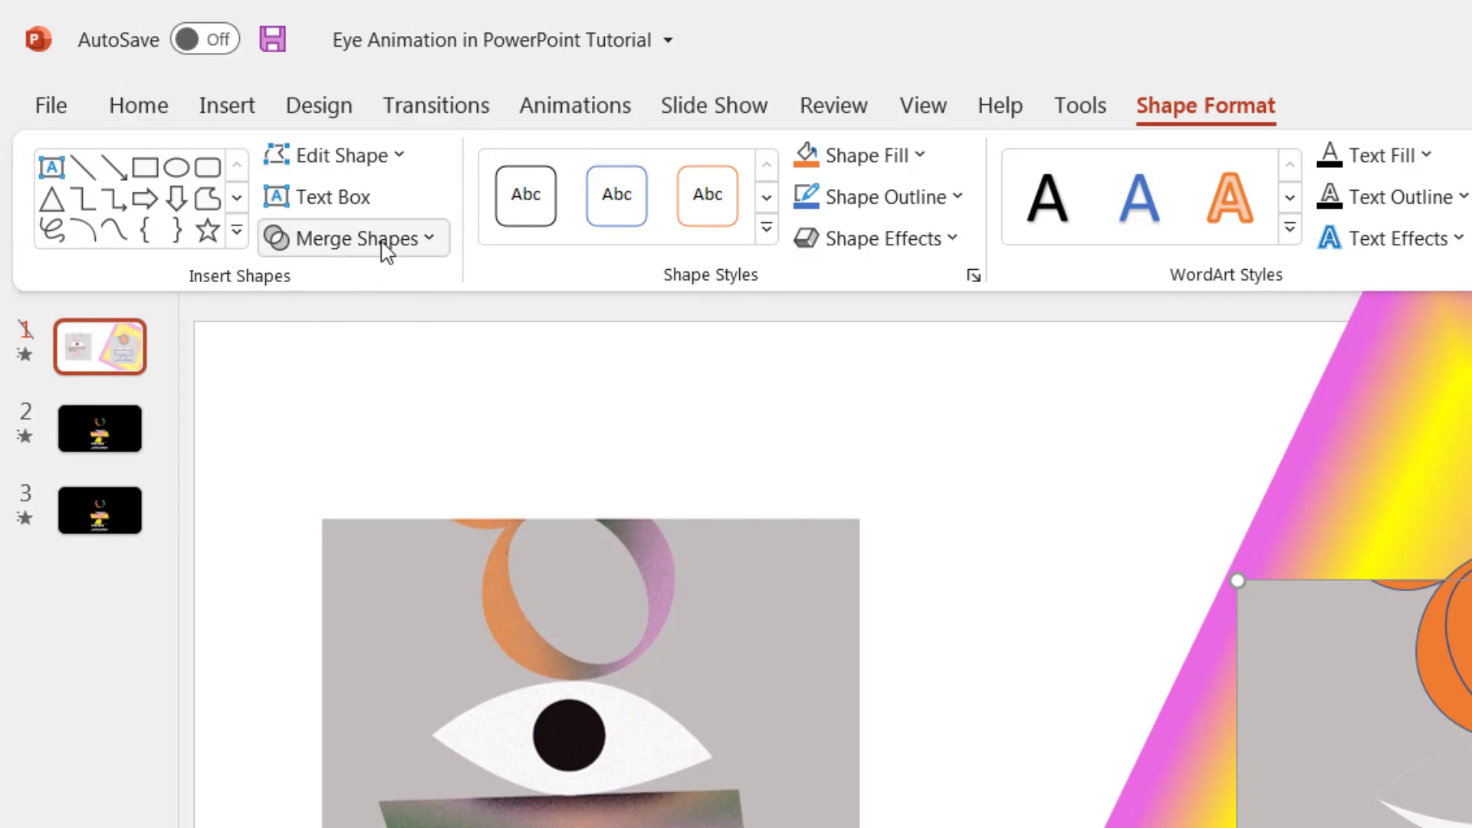
click(386, 244)
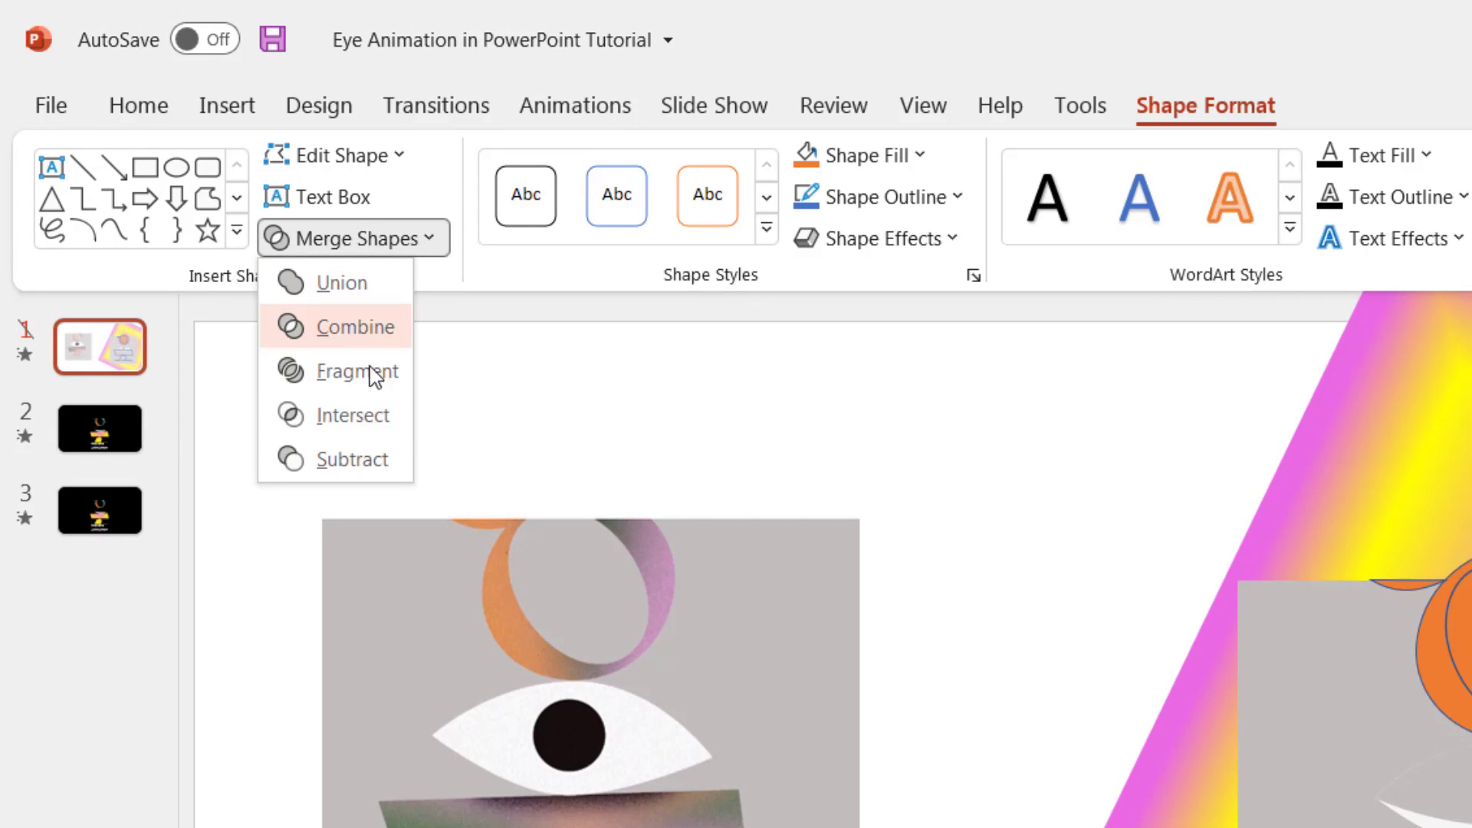
click(357, 461)
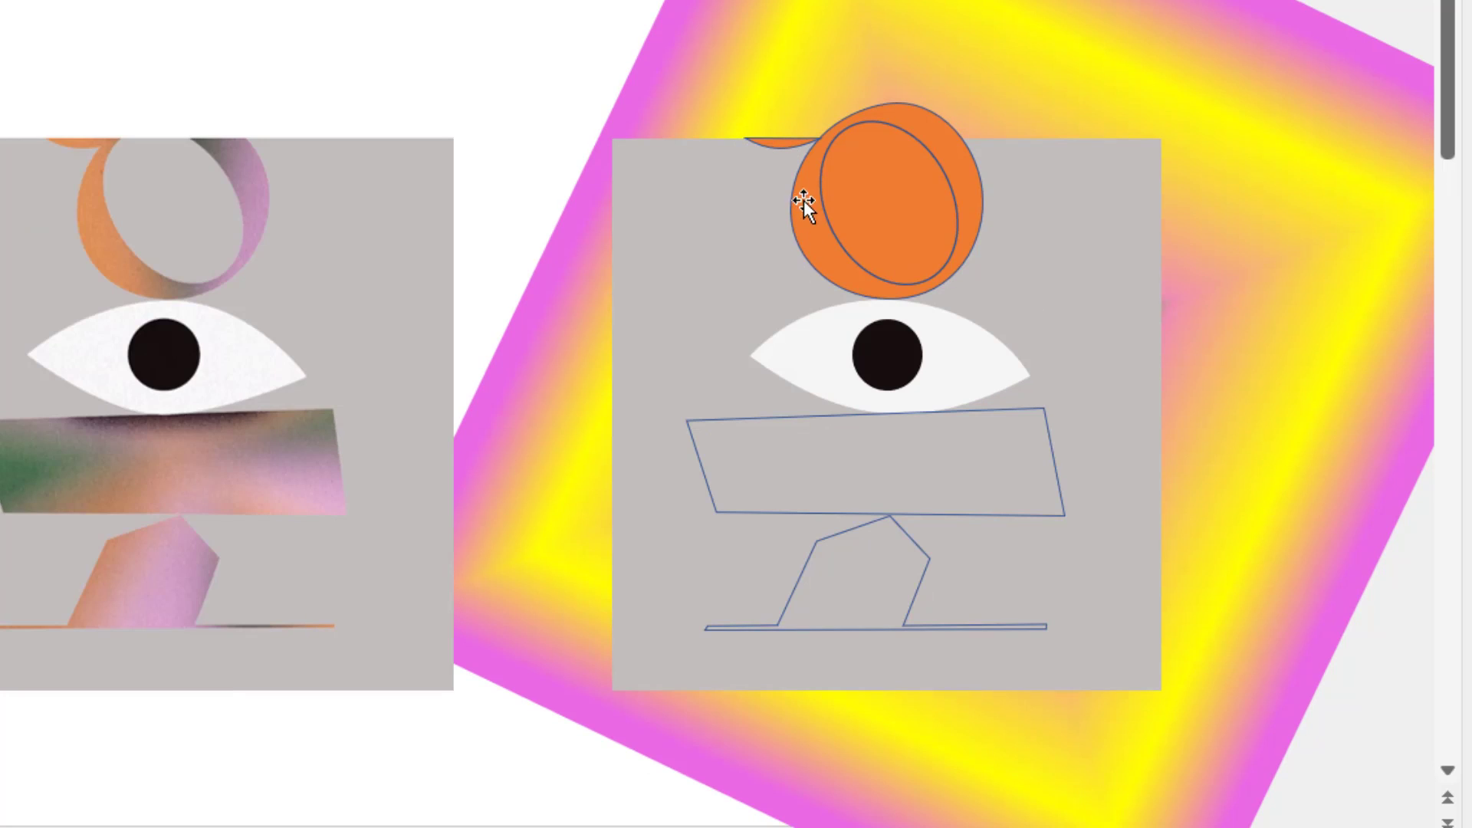
Select the grey square, orange circle, inner ellipse and top sliver, then open Shape Format's Merge Shapes.
click(669, 215)
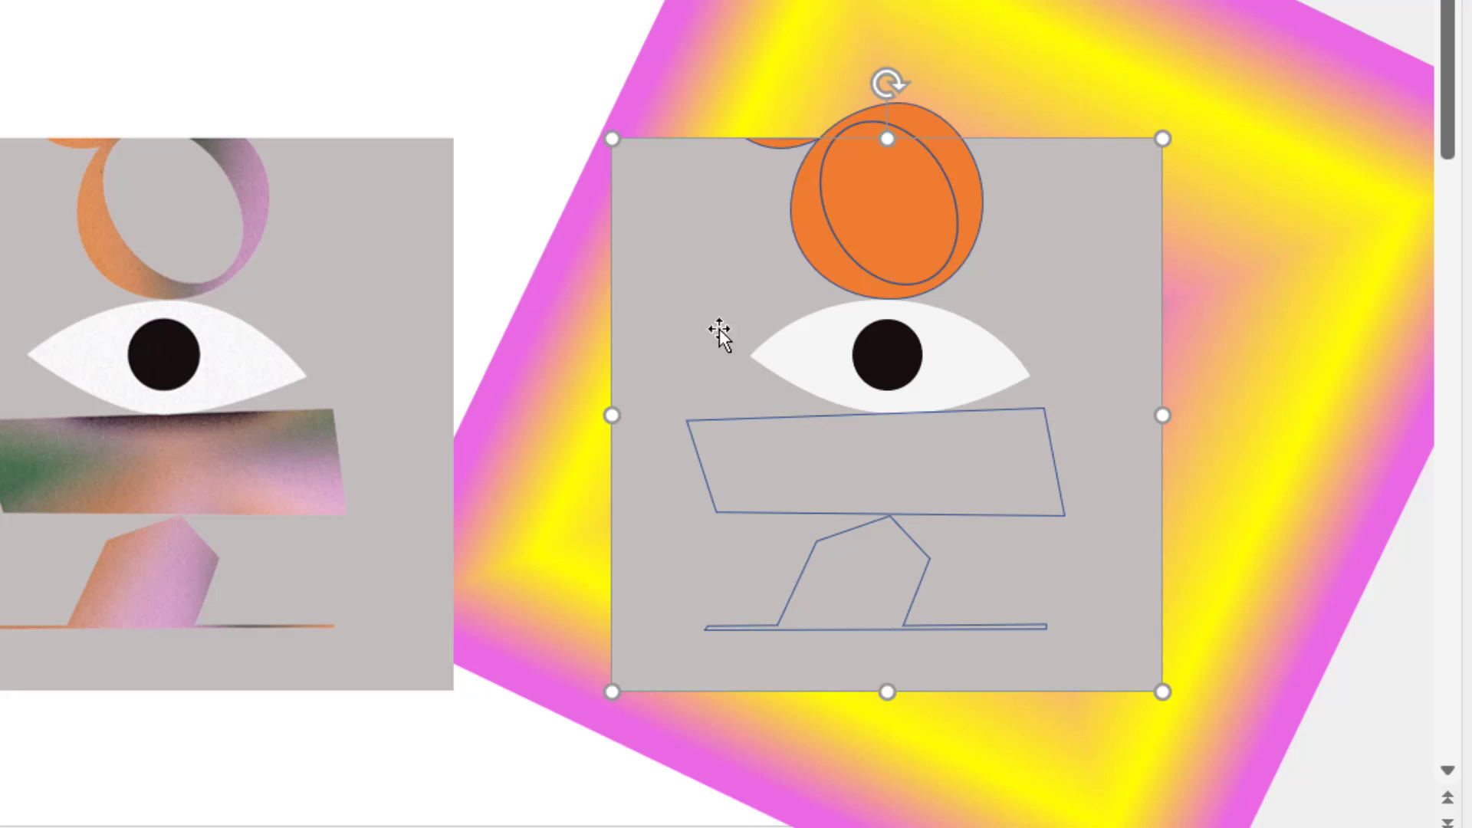
shift+click(803, 240)
shift+click(828, 229)
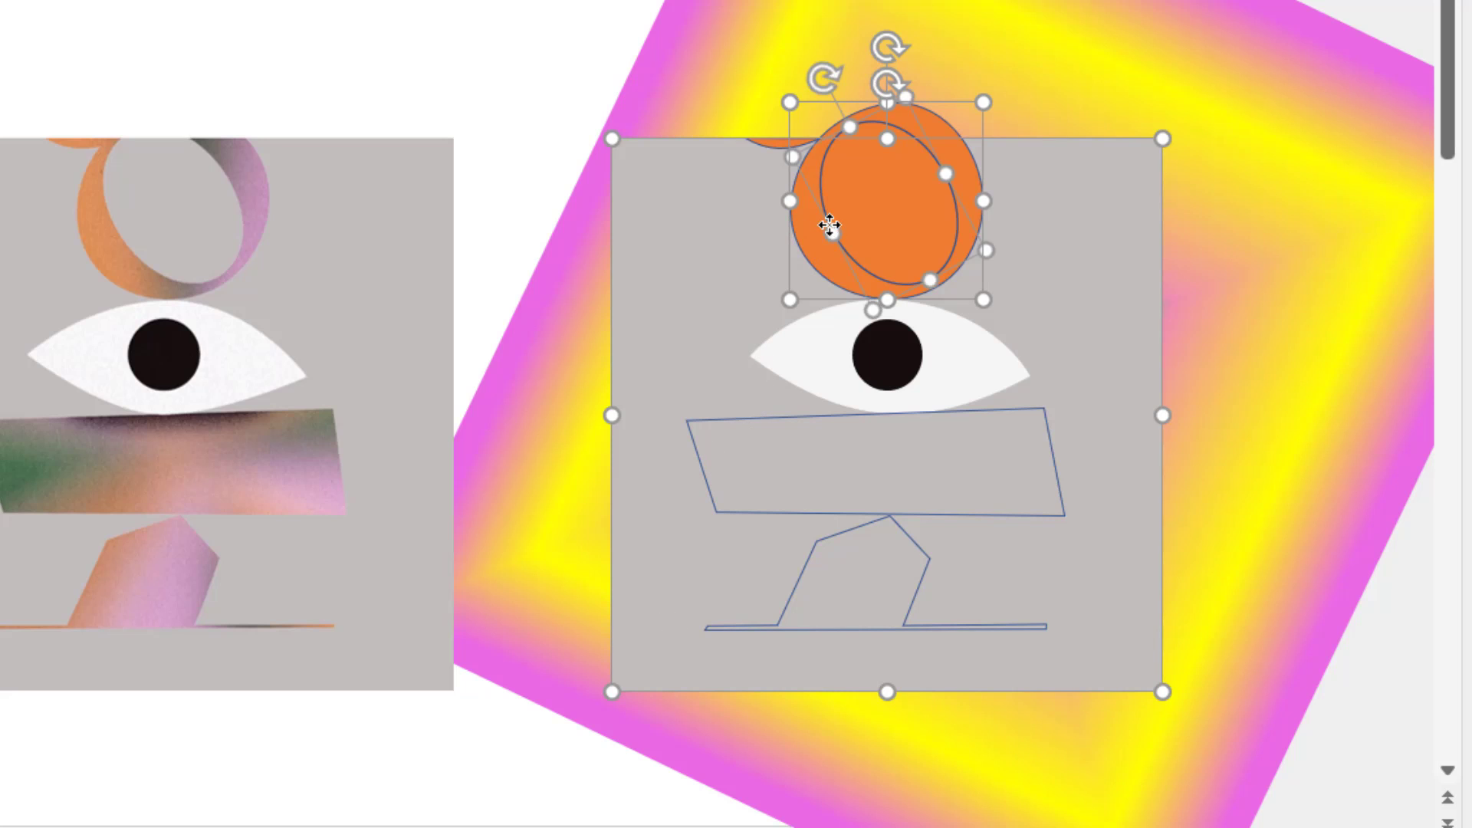
shift+click(766, 142)
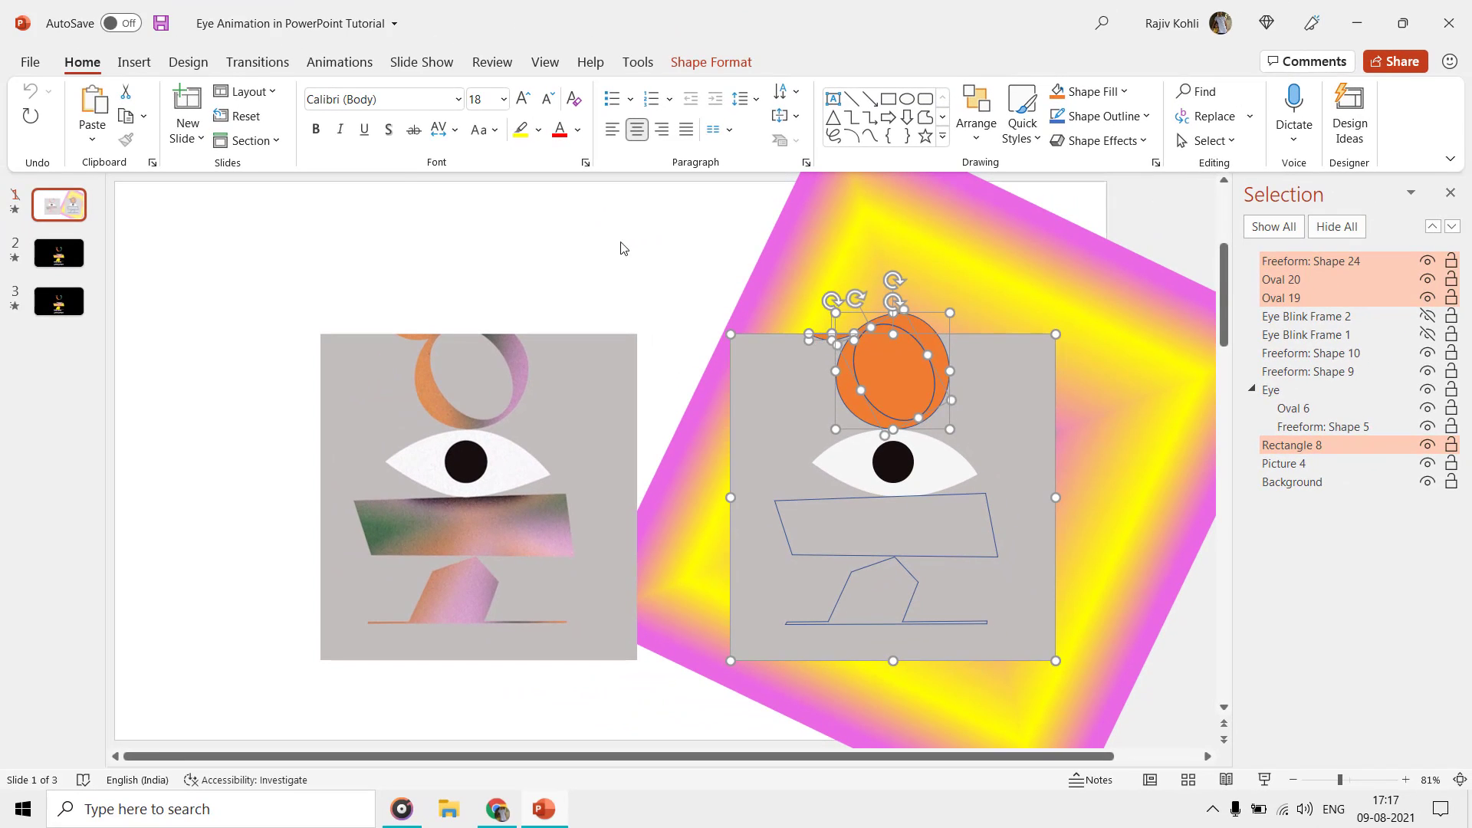
click(711, 61)
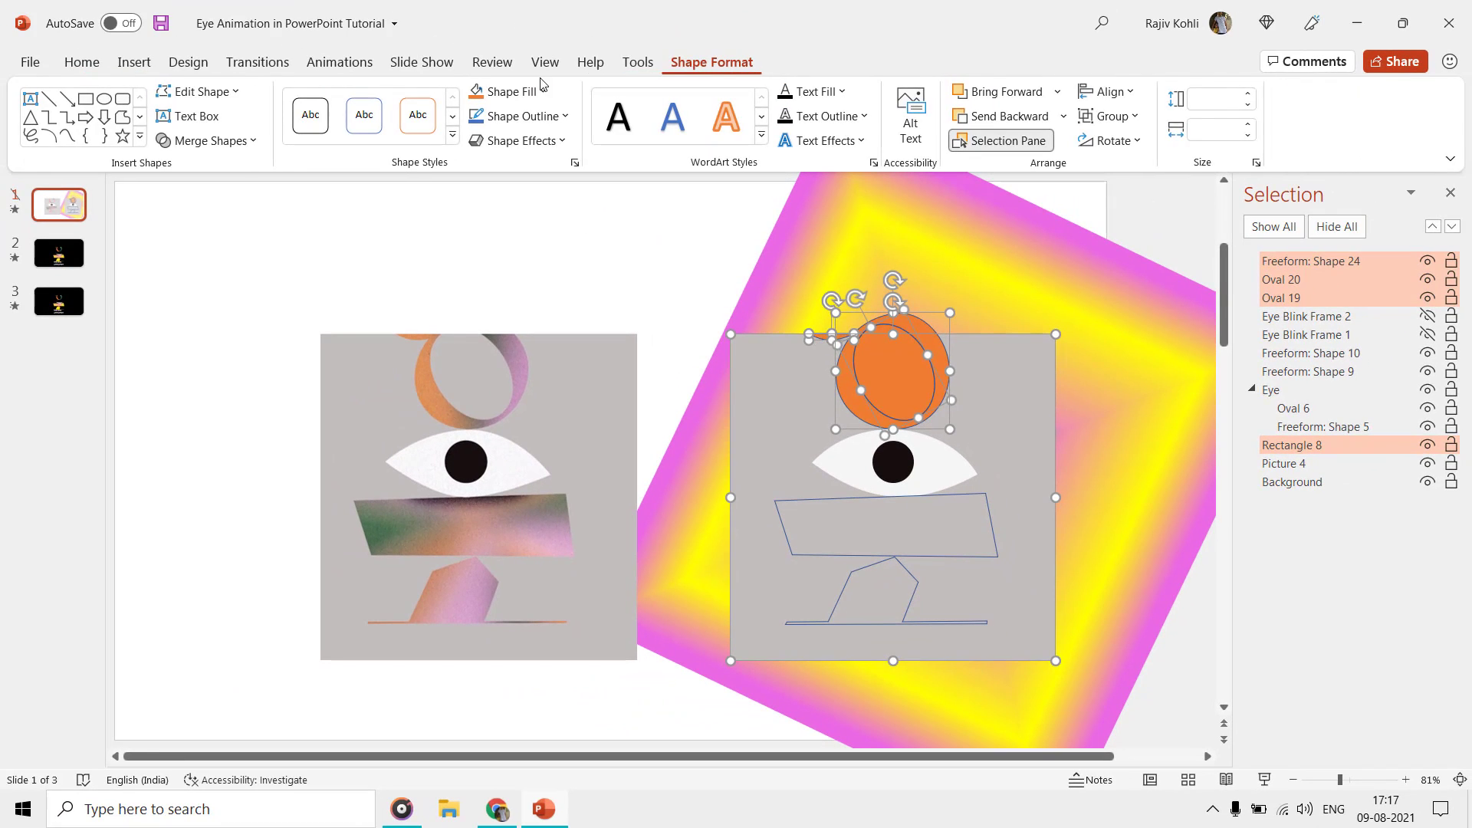
click(209, 141)
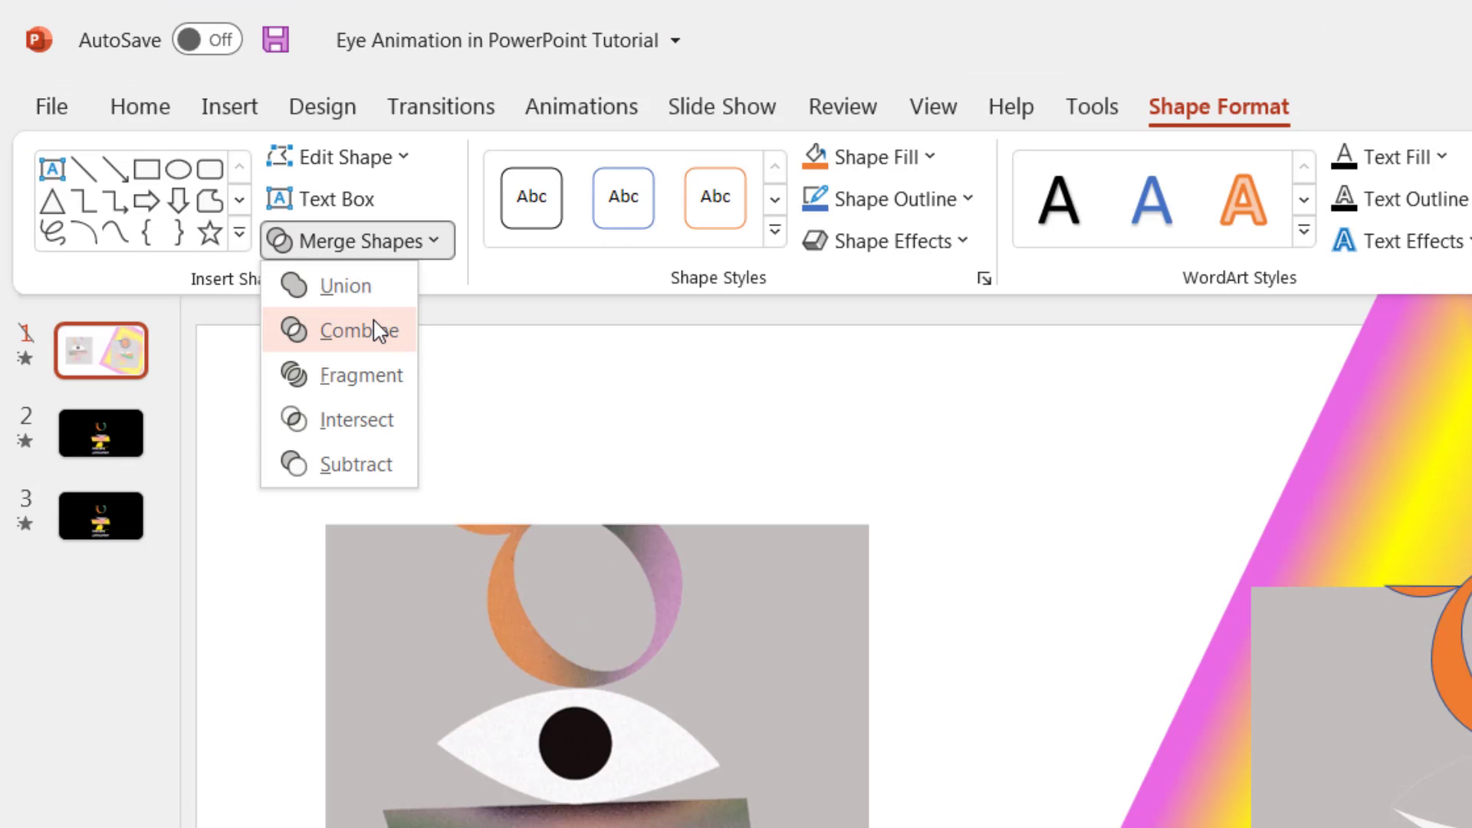
Combine the circle pieces into one orange ring, then Subtract the ring from the grey square.
click(375, 331)
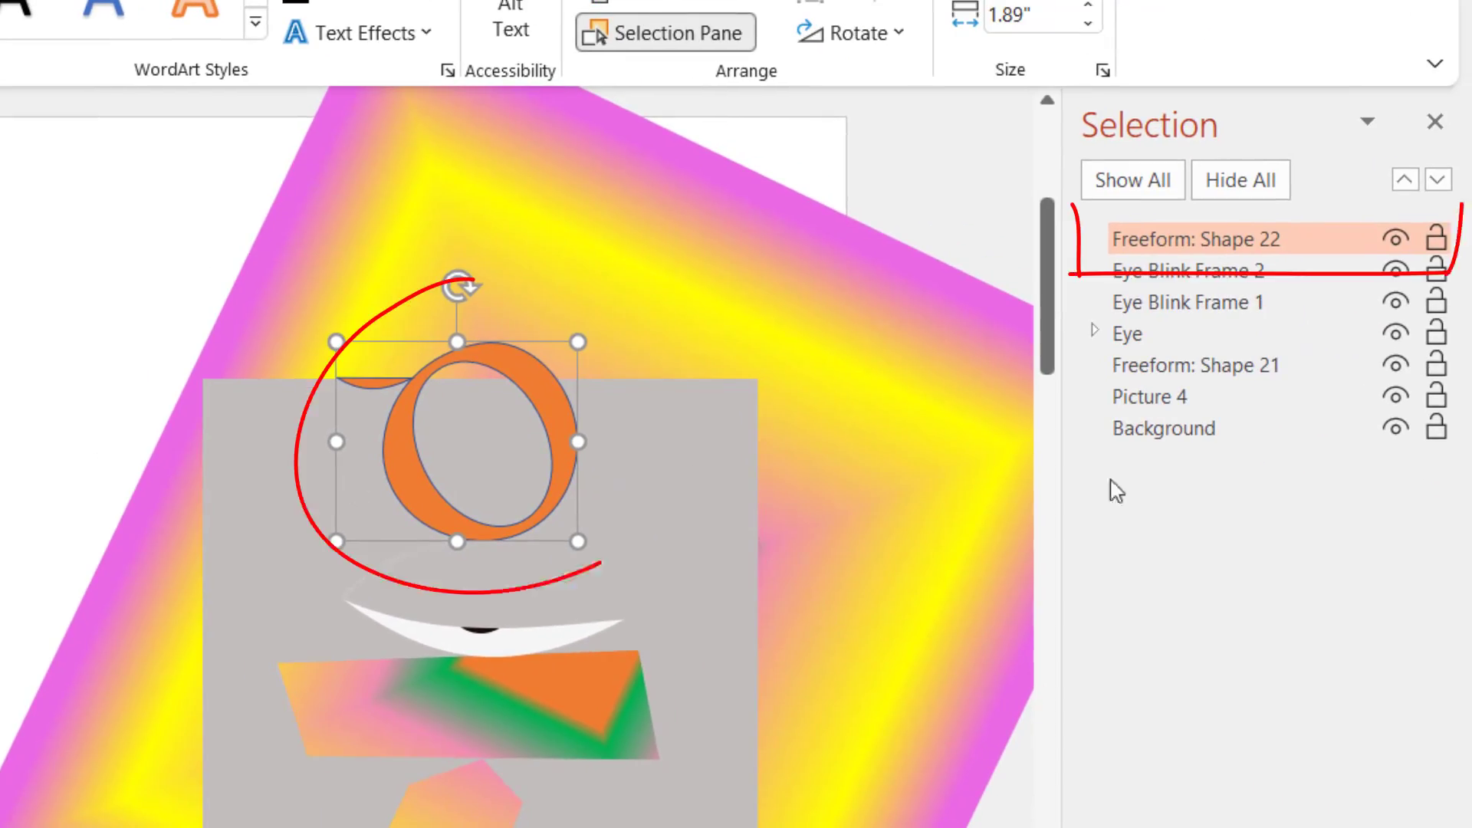
click(1279, 256)
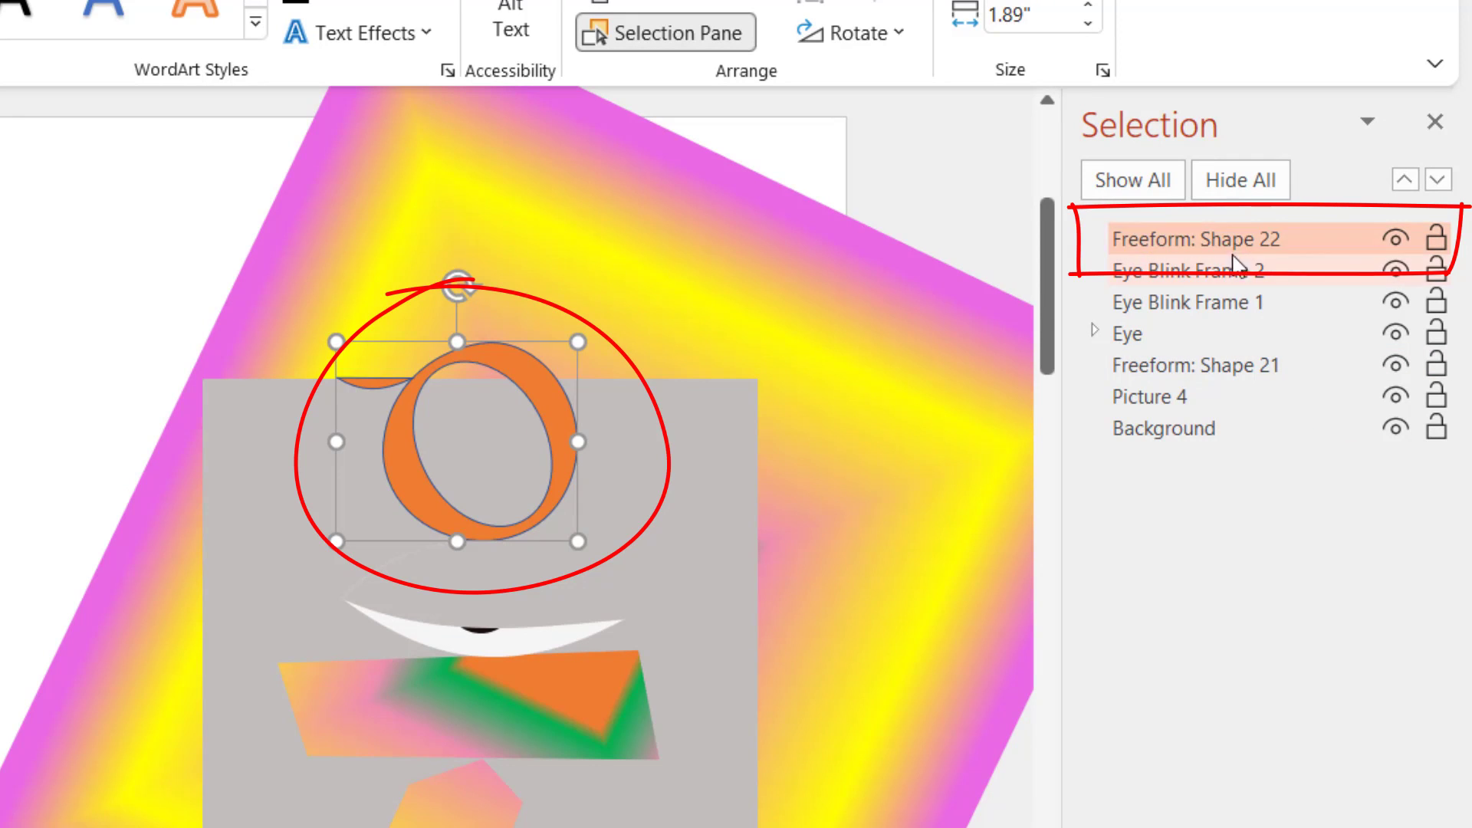
click(246, 483)
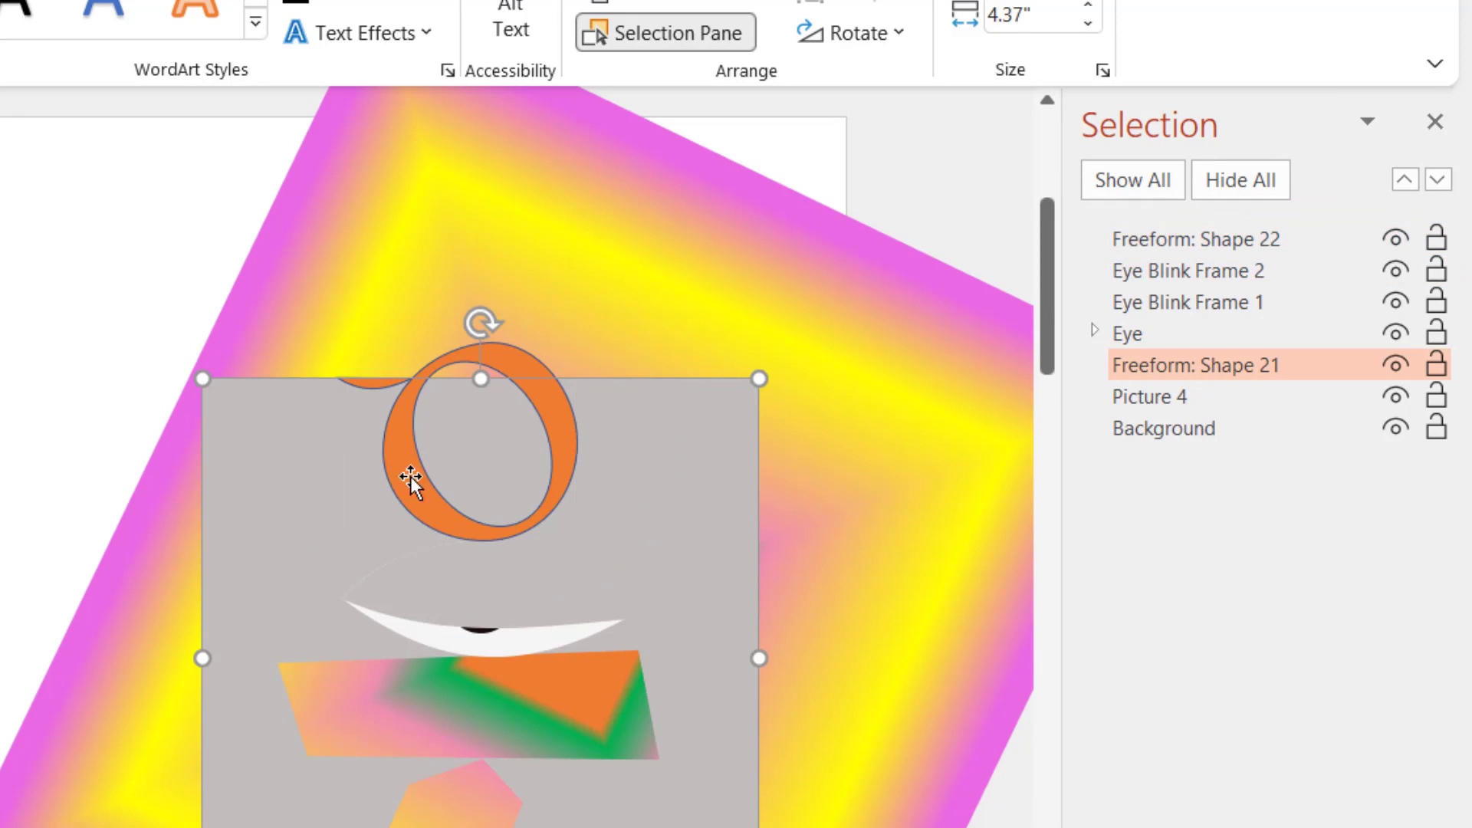
shift+click(403, 449)
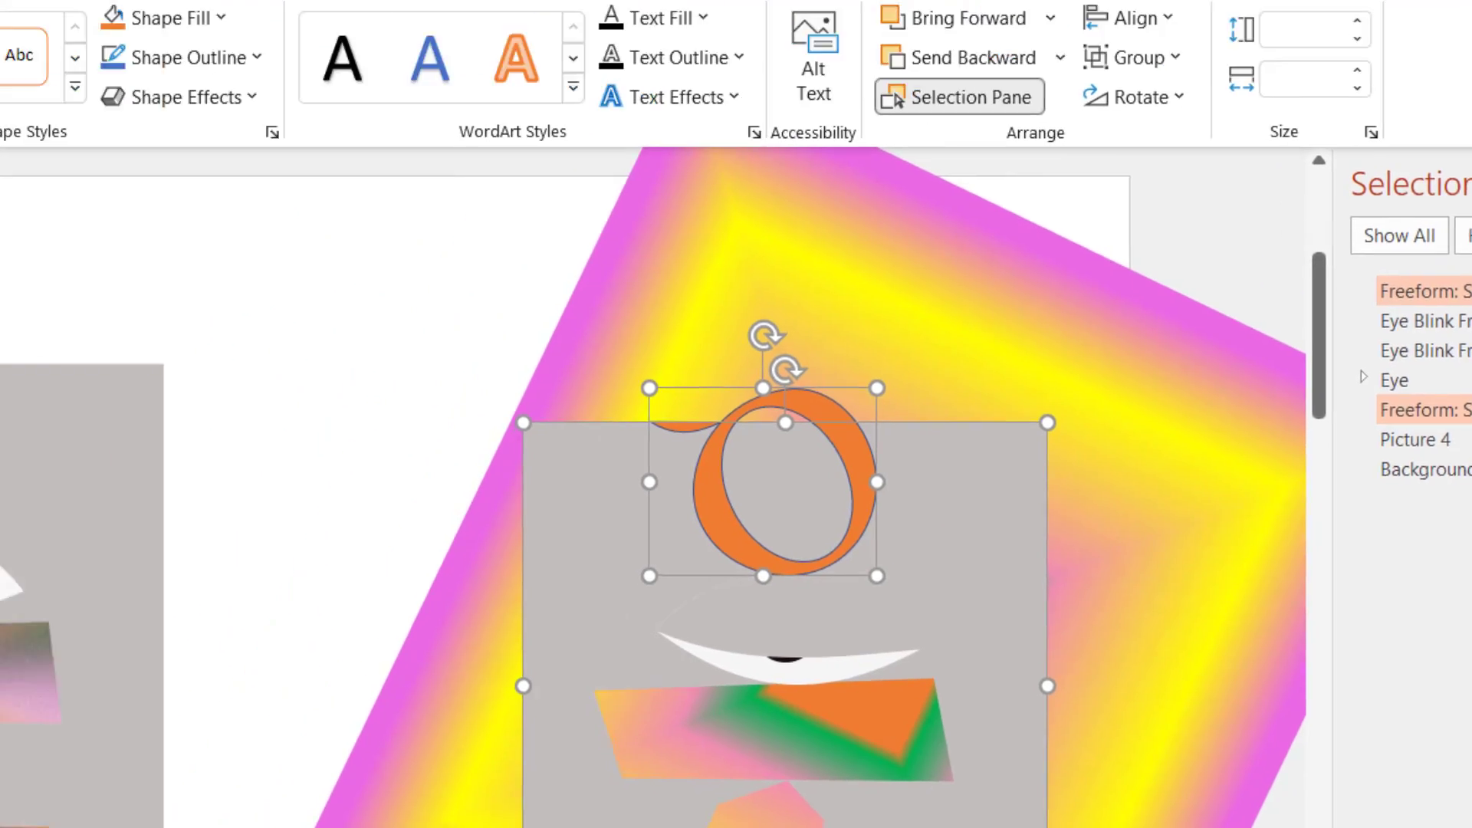
click(305, 202)
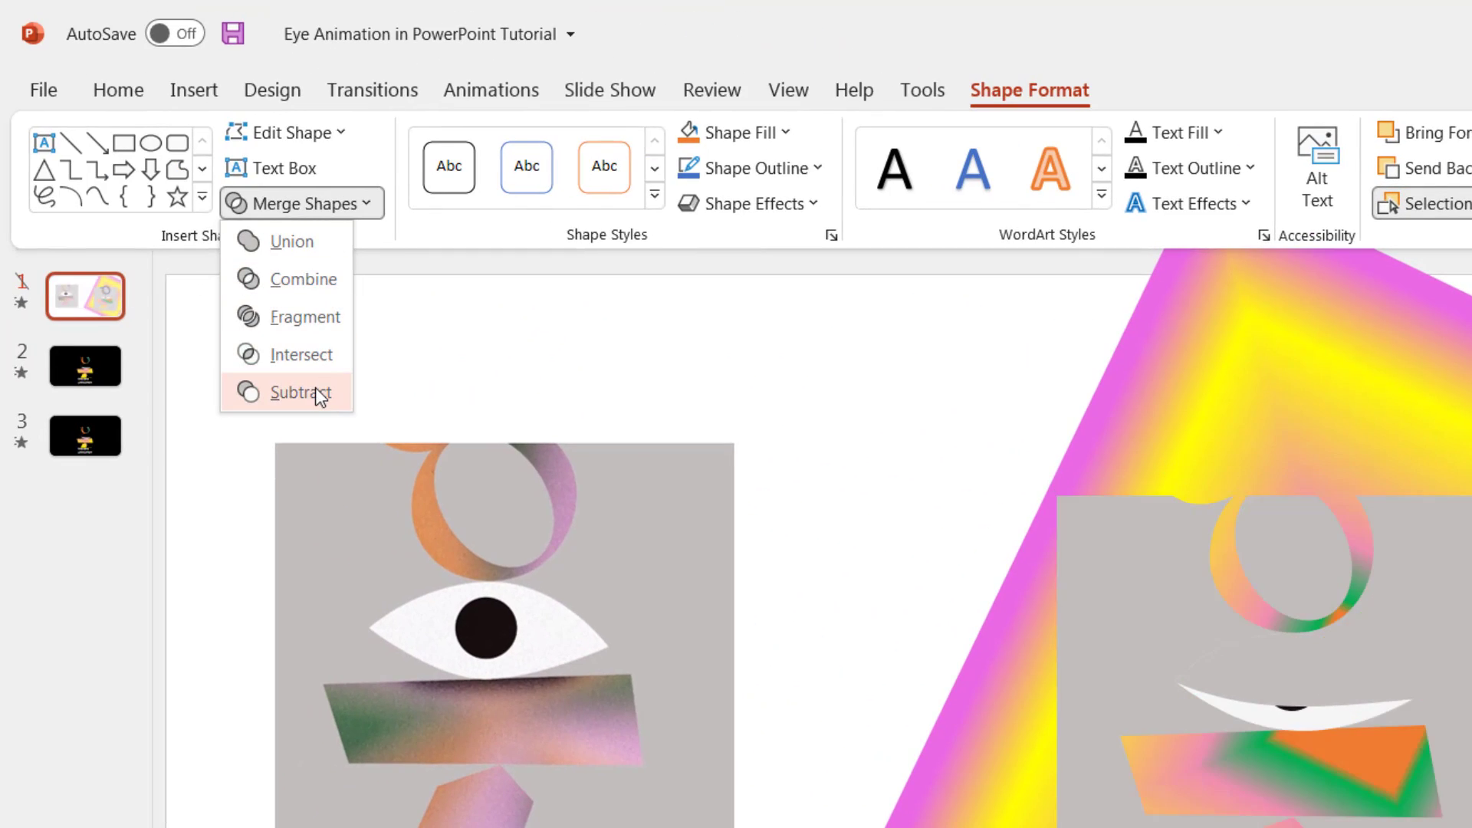
click(315, 388)
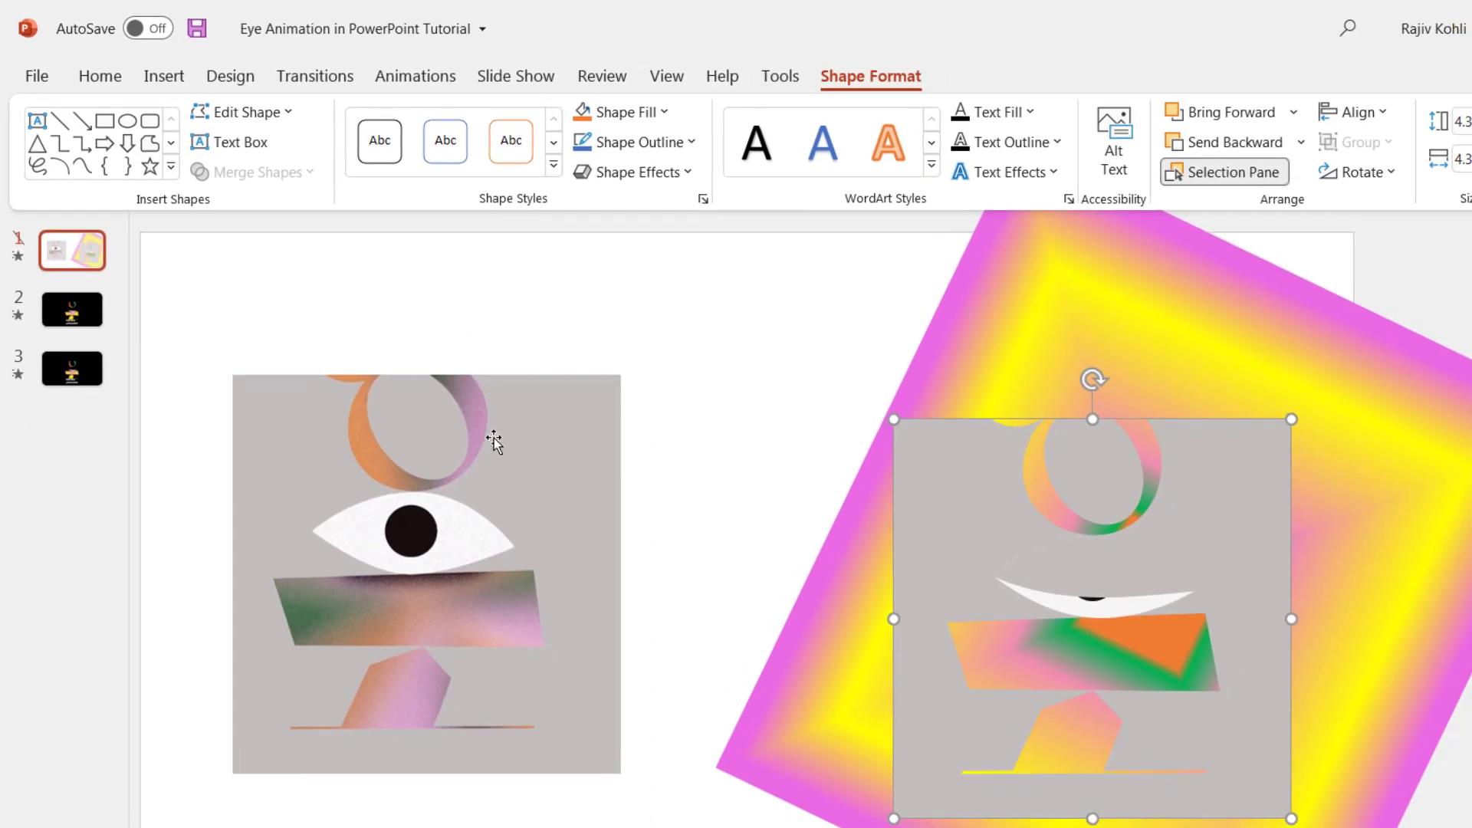
scroll(476, 360, down, 2)
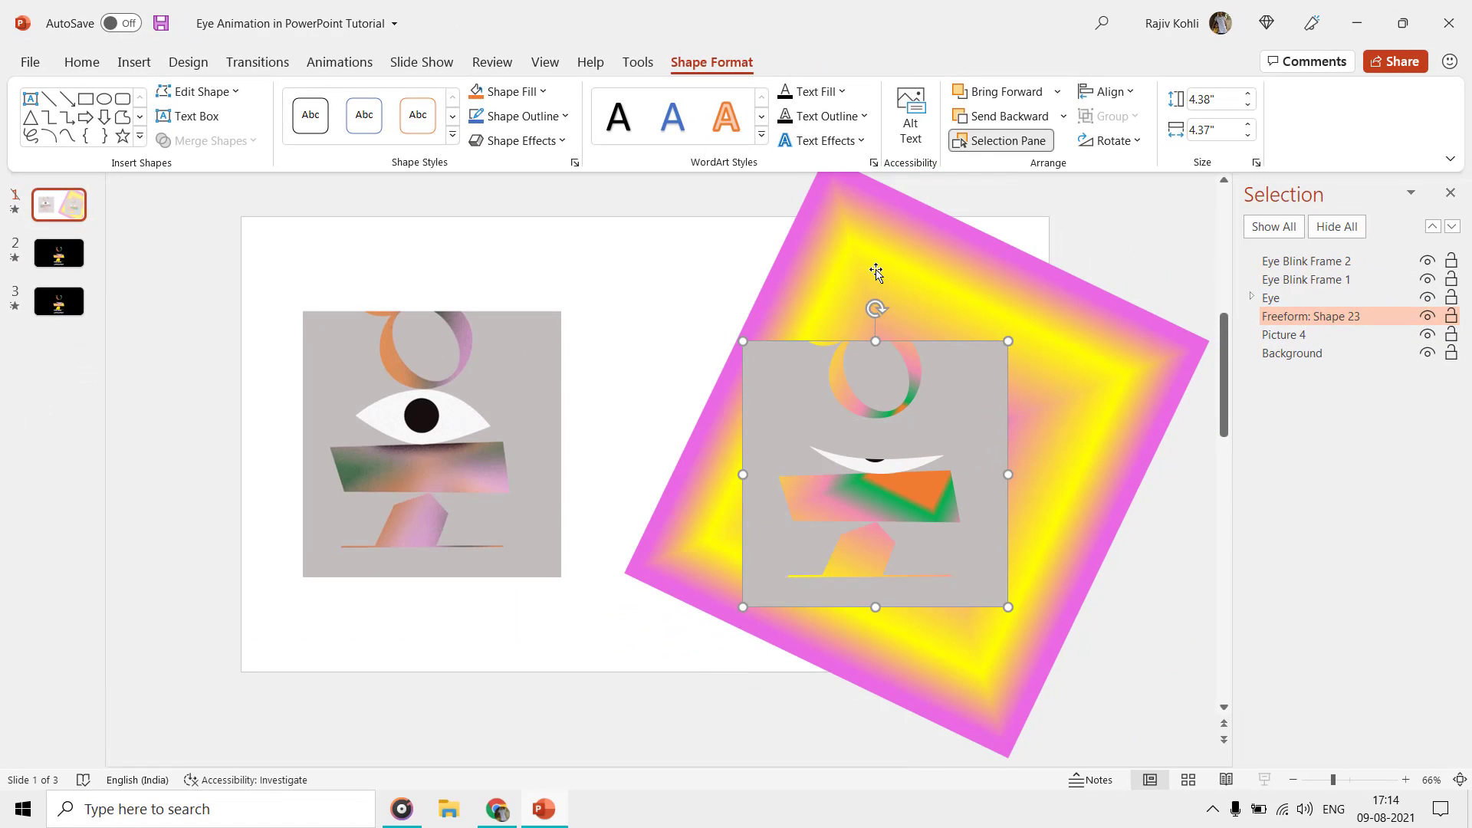
Nudge the gradient background square slightly and open its Format Shape fill settings.
mouse_move(876, 272)
mouse_down()
mouse_move(870, 253)
mouse_move(499, 273)
mouse_move(516, 289)
mouse_move(881, 256)
mouse_up()
right_click(888, 252)
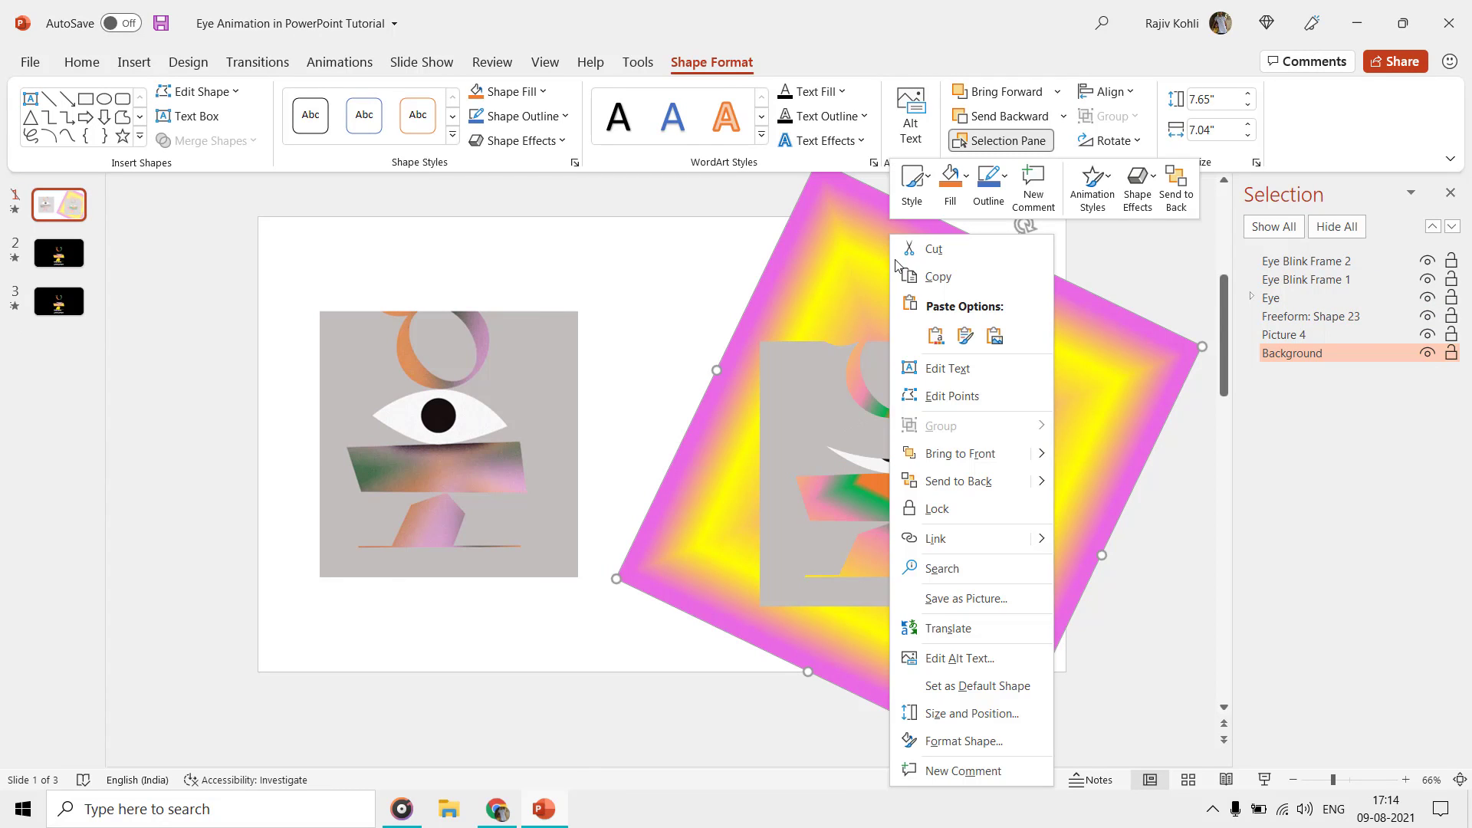
click(967, 742)
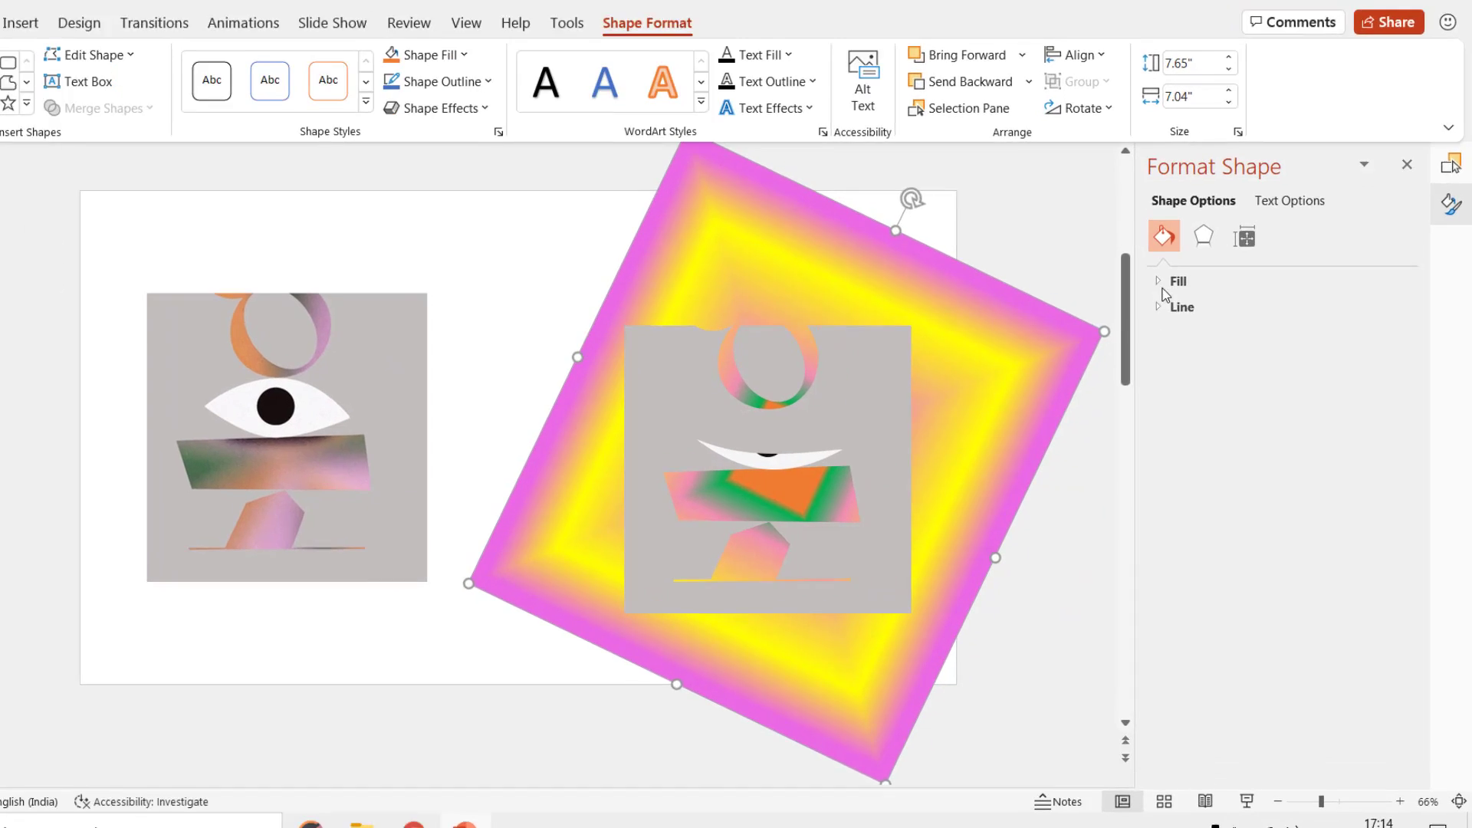
click(1188, 302)
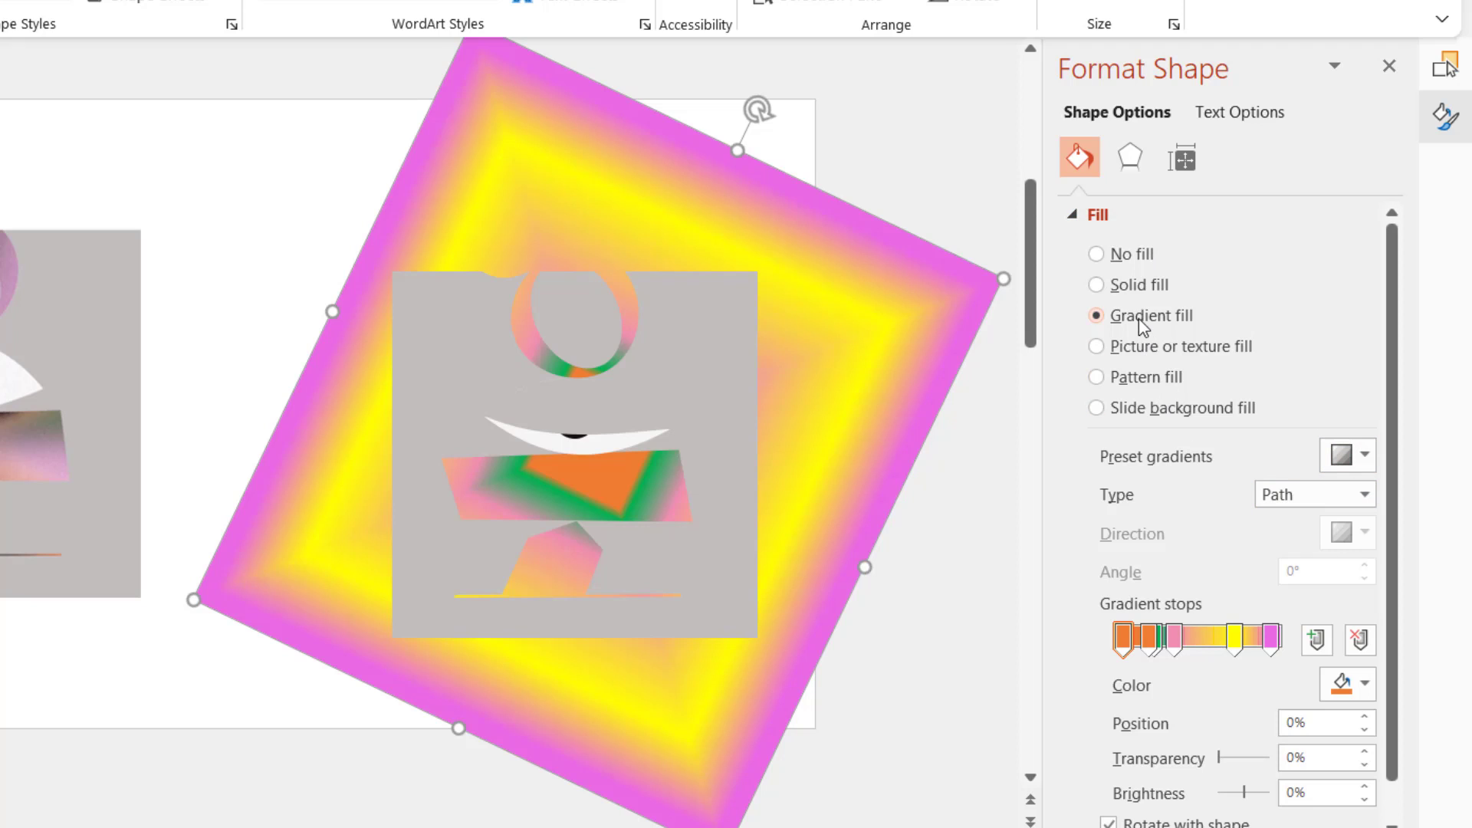
Keep the Path gradient, select the yellow 72% stop and add a new stop at 83%.
click(1329, 502)
click(1329, 502)
click(1345, 685)
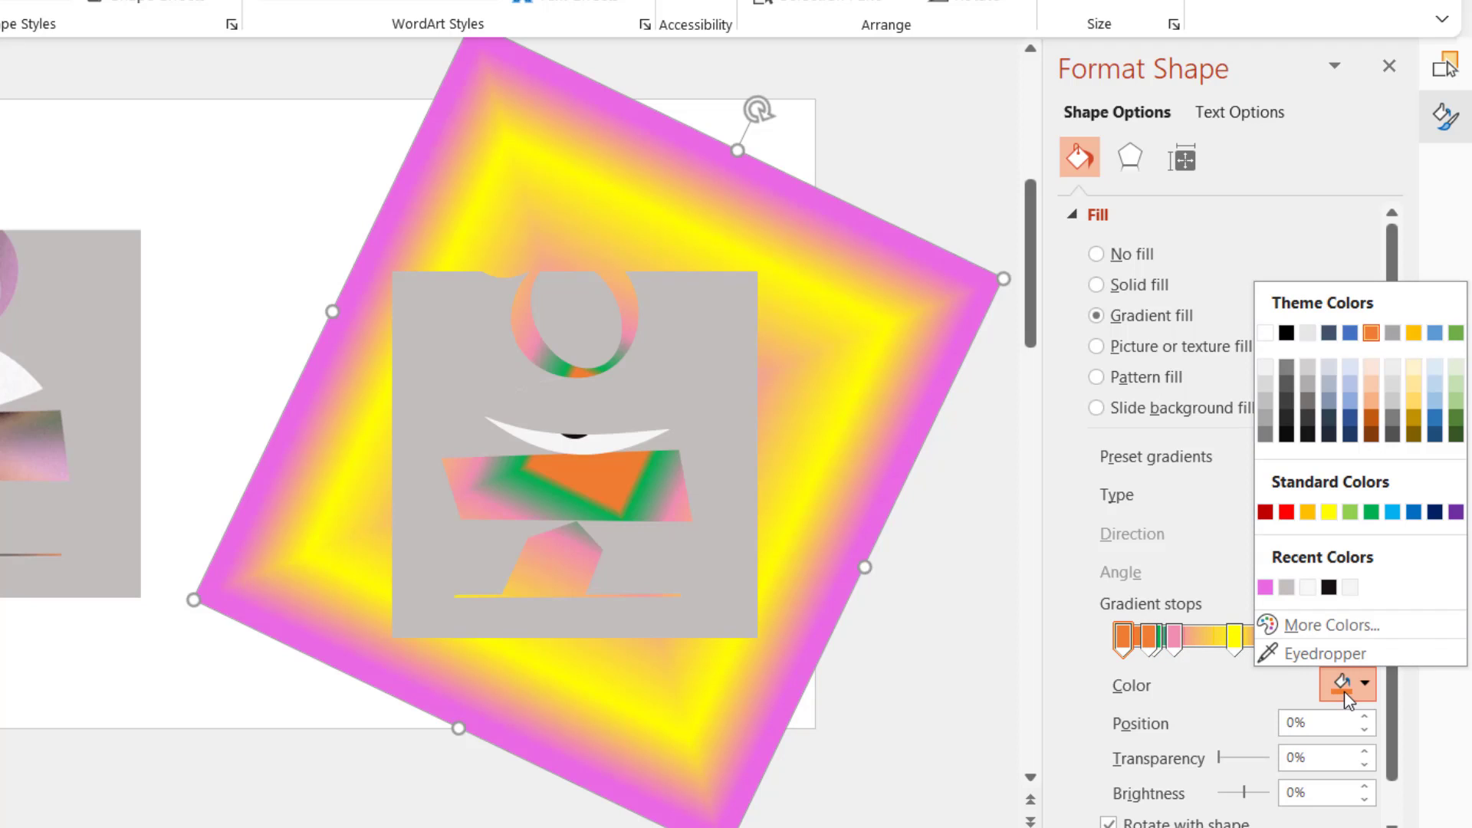
click(1345, 691)
click(1235, 638)
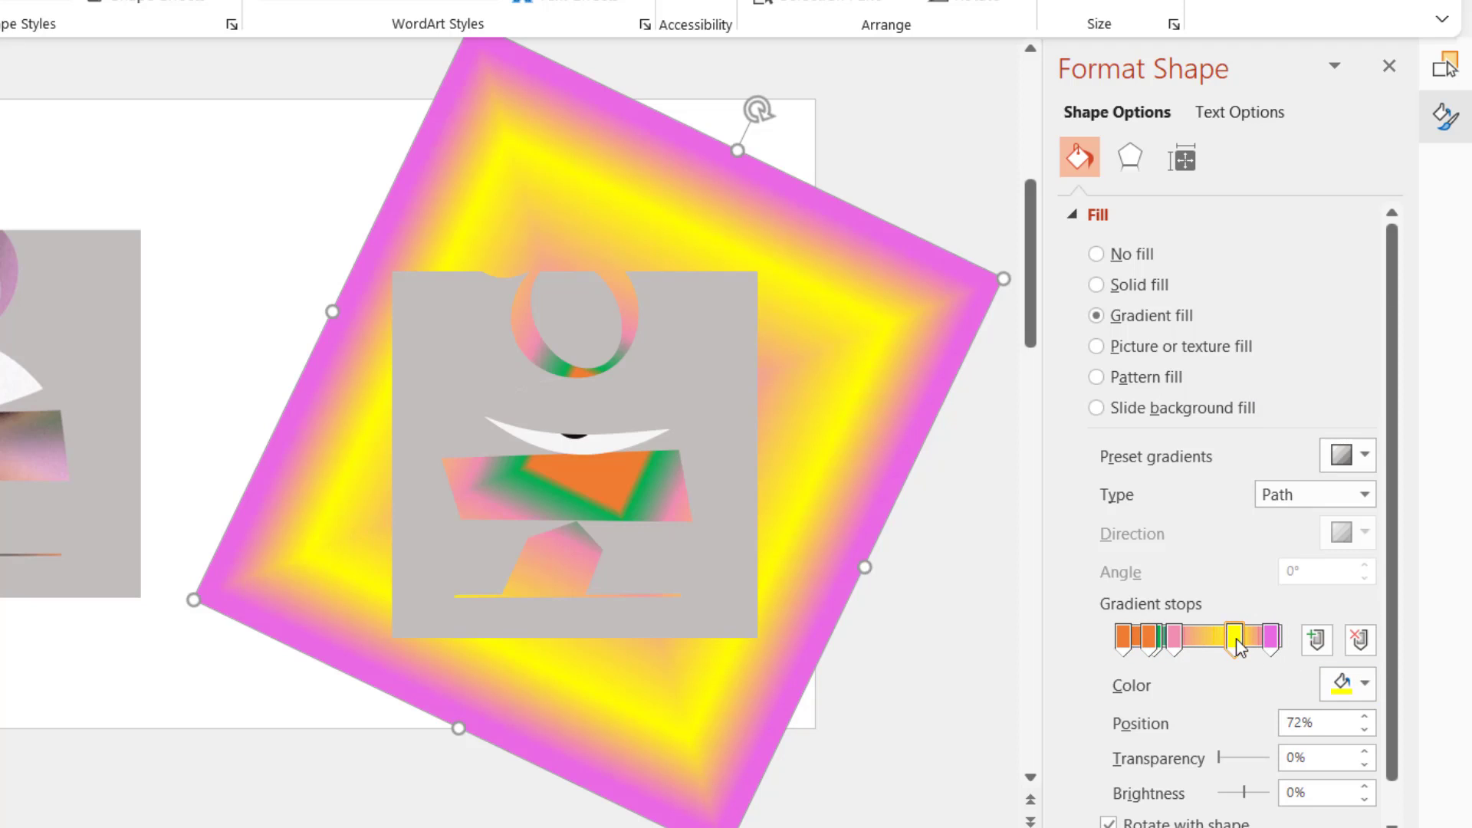
click(1328, 650)
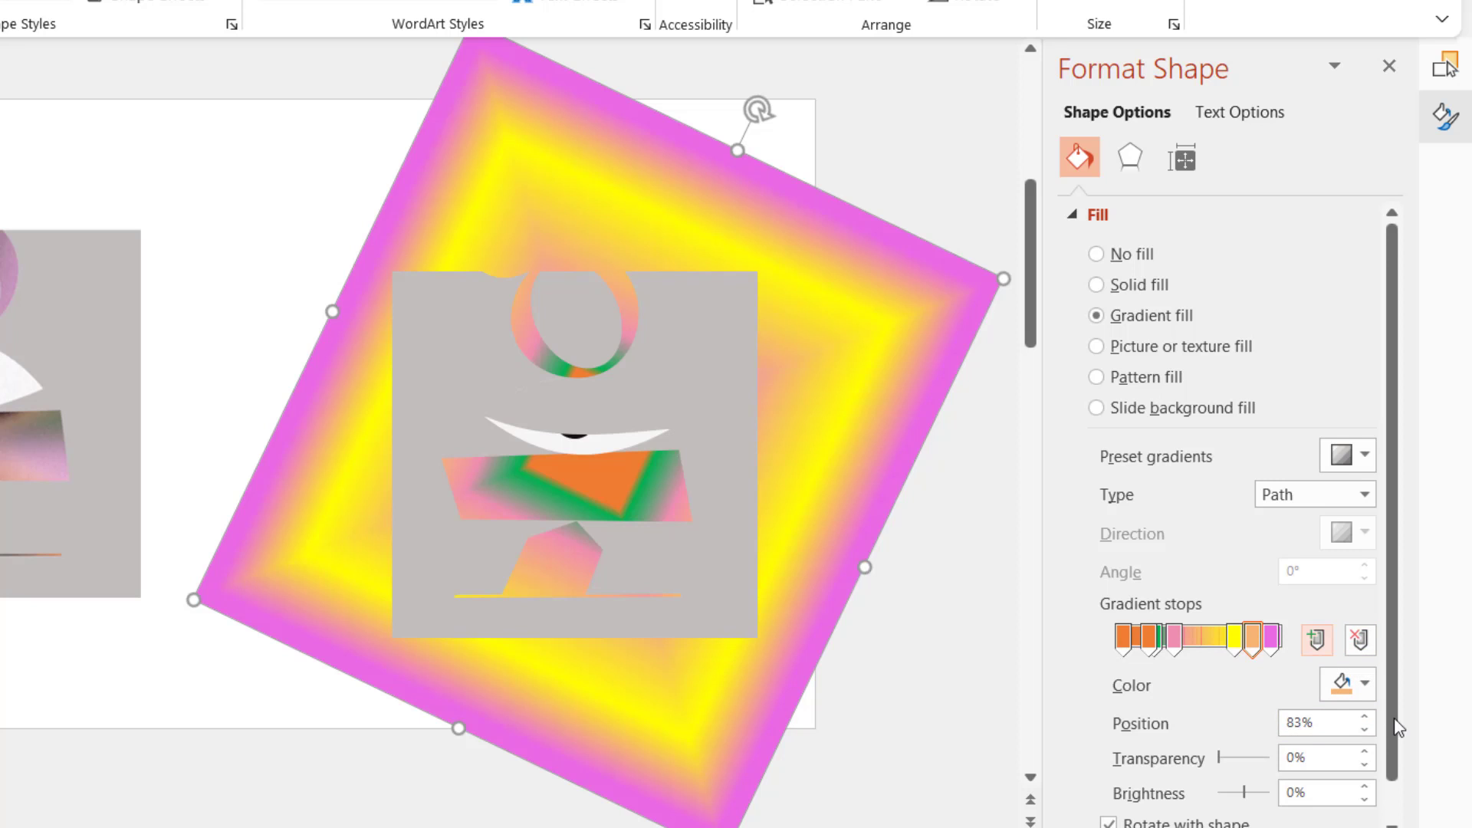
scroll(1397, 727, down, 1)
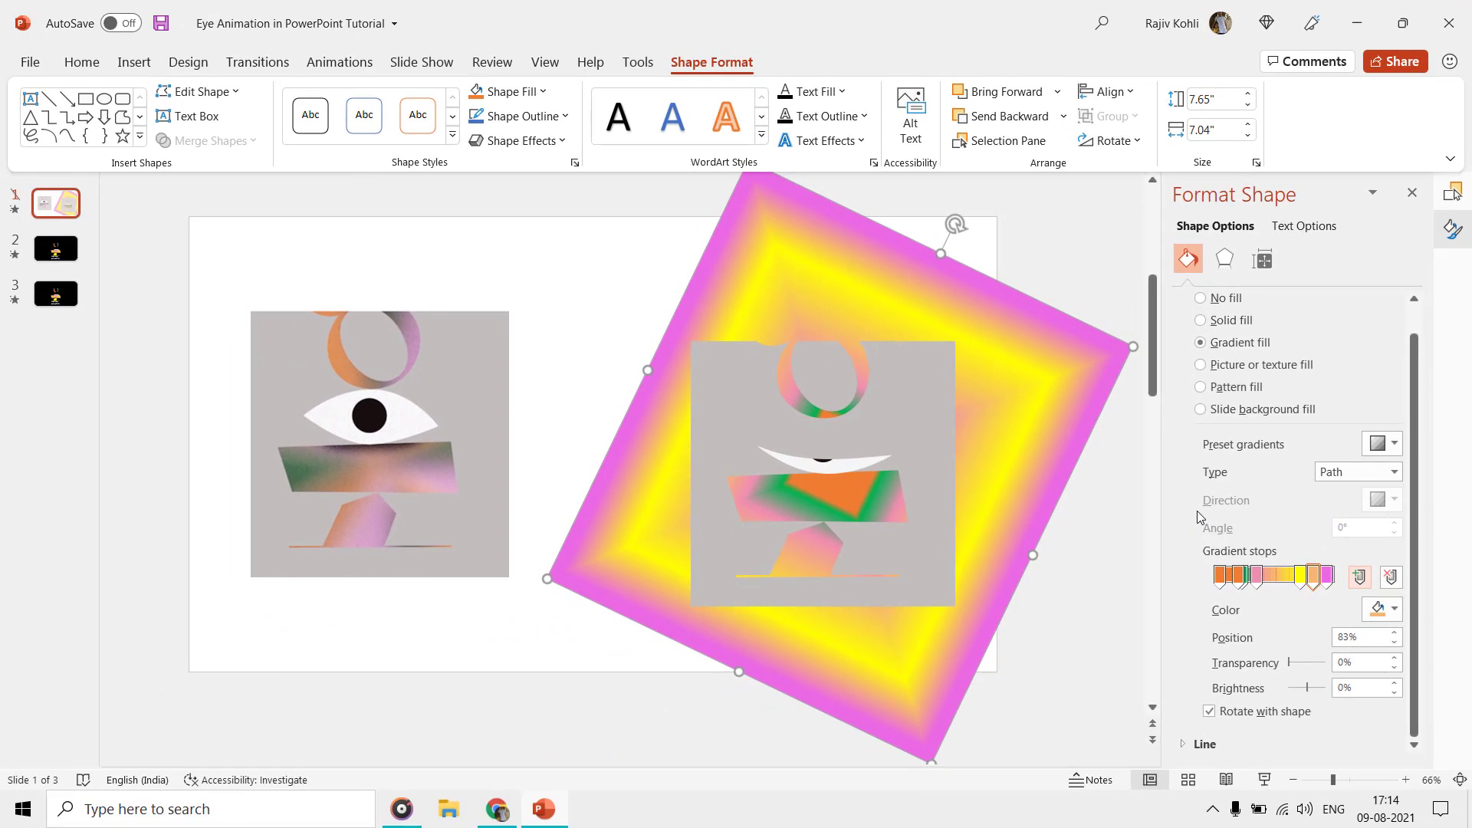
Delete the left eye picture and move the gradient square and eye artwork left together.
click(418, 381)
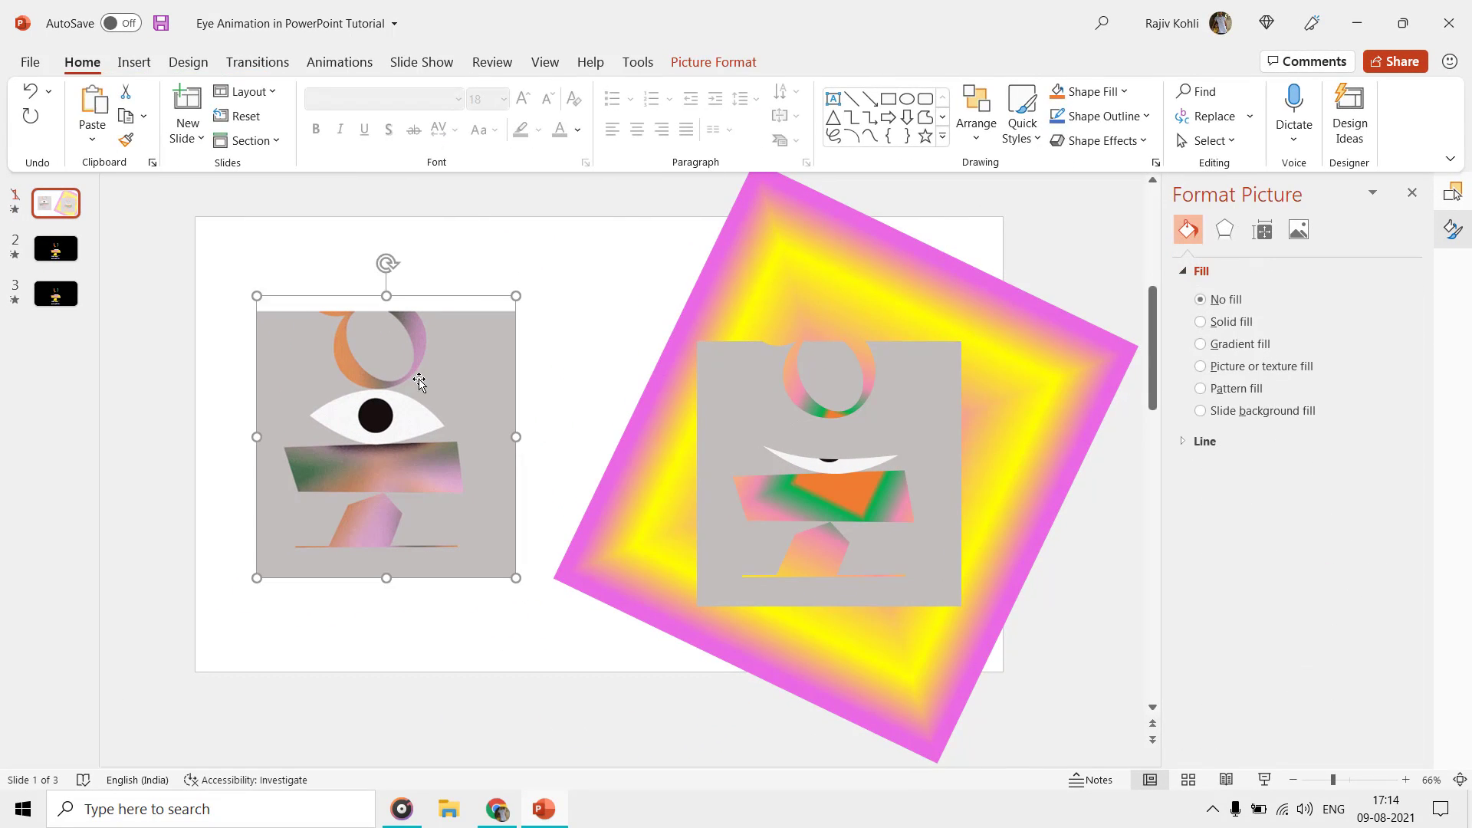
key(Delete)
click(751, 274)
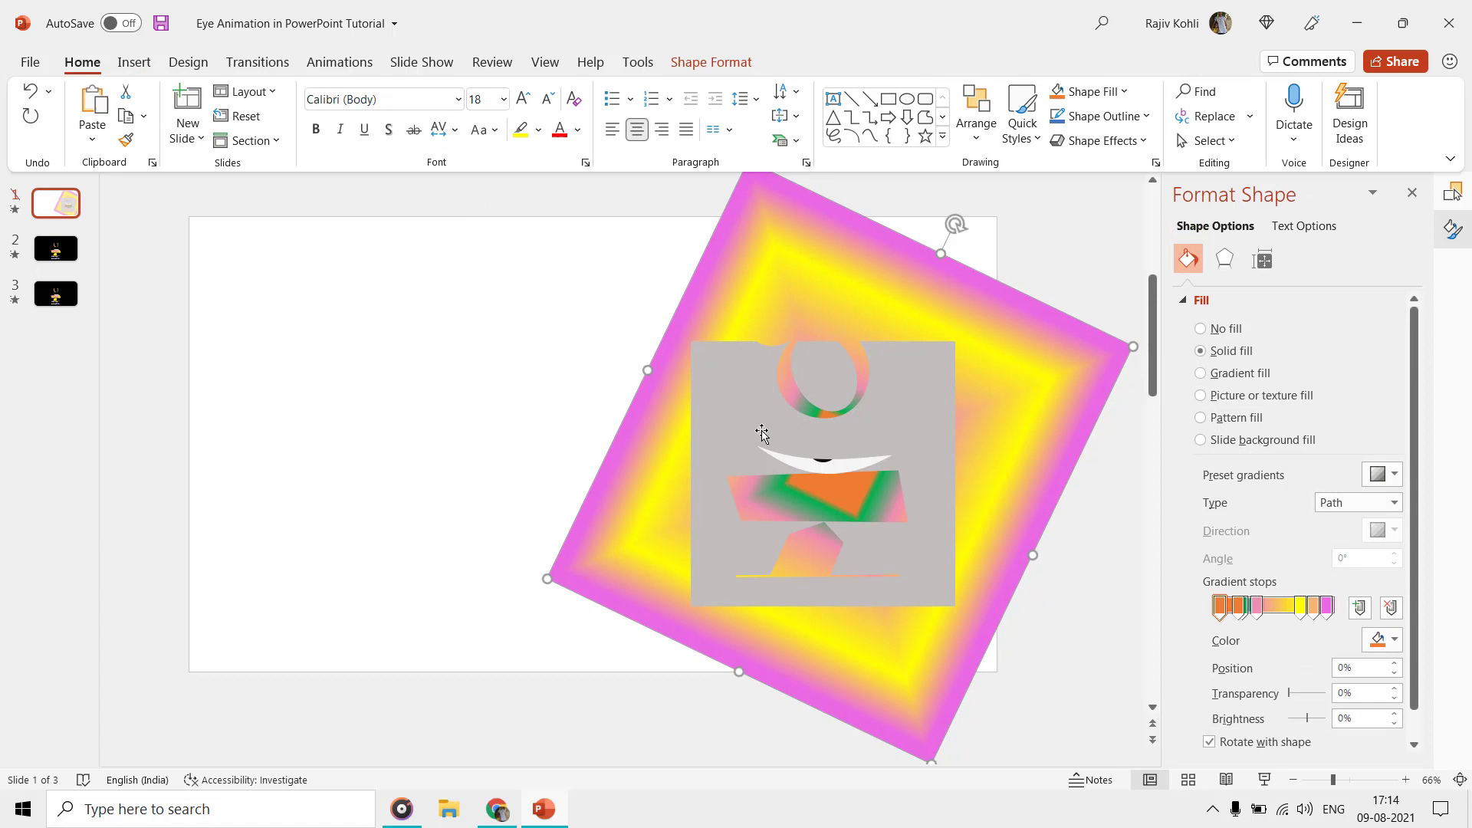
click(814, 428)
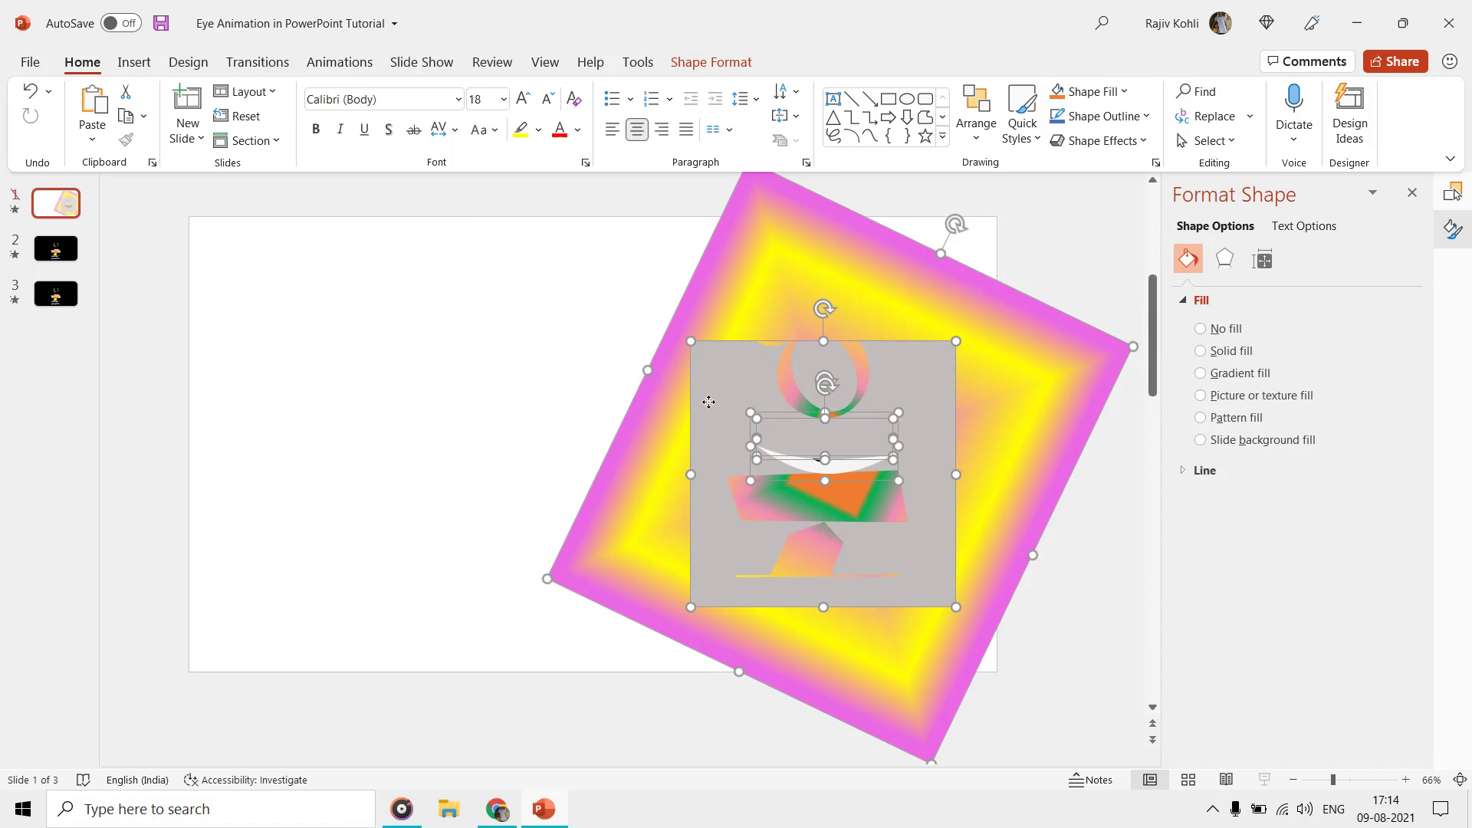
drag(709, 401, 479, 399)
click(932, 488)
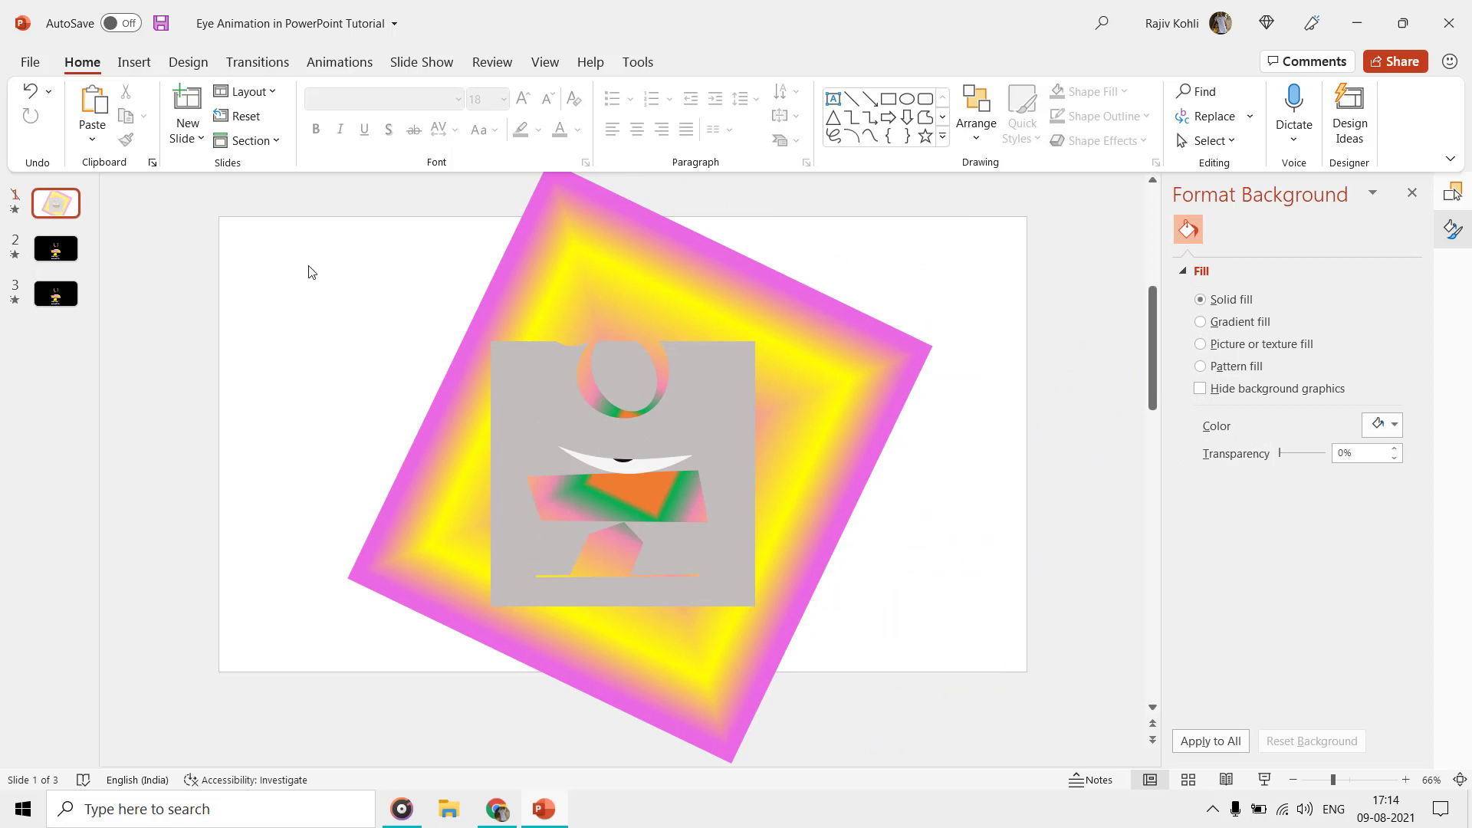
Draw a wide black rectangle across the top of slide 1.
click(133, 63)
click(318, 115)
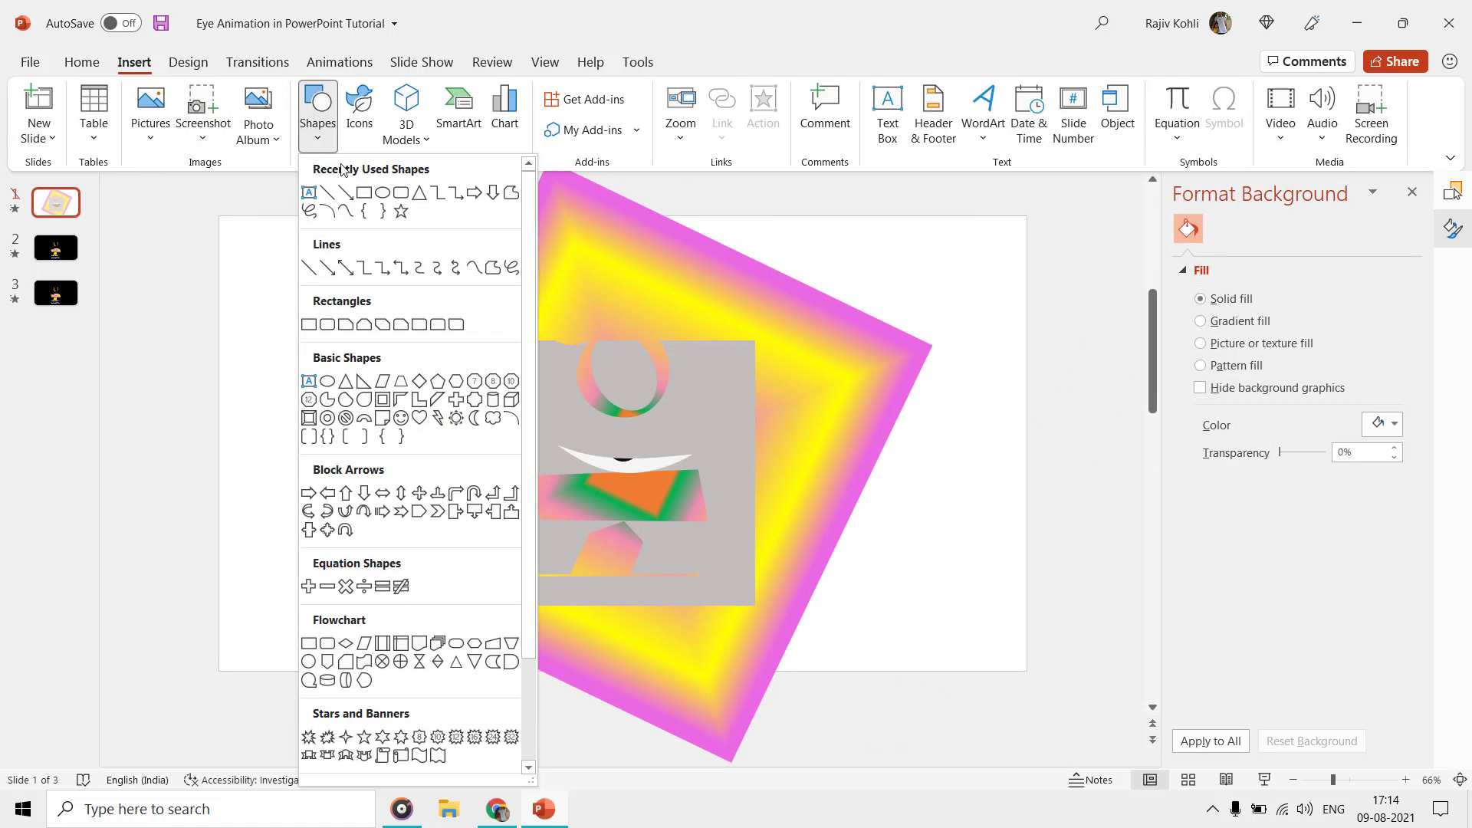
click(364, 194)
drag(220, 220, 1051, 342)
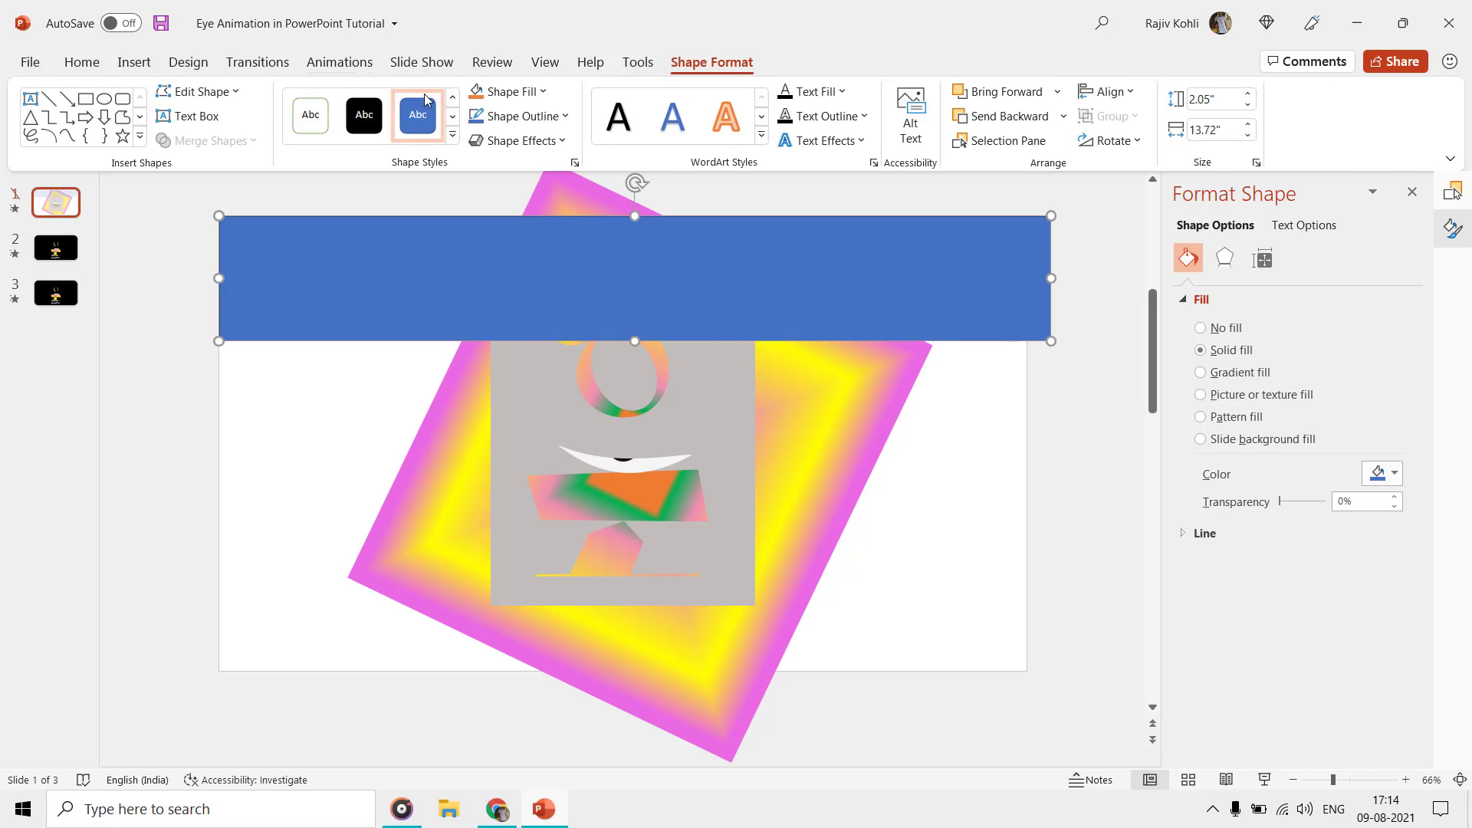
click(364, 115)
On slide 2, drag the black cover rectangle up-right, then undo the move with Ctrl+Z.
click(56, 248)
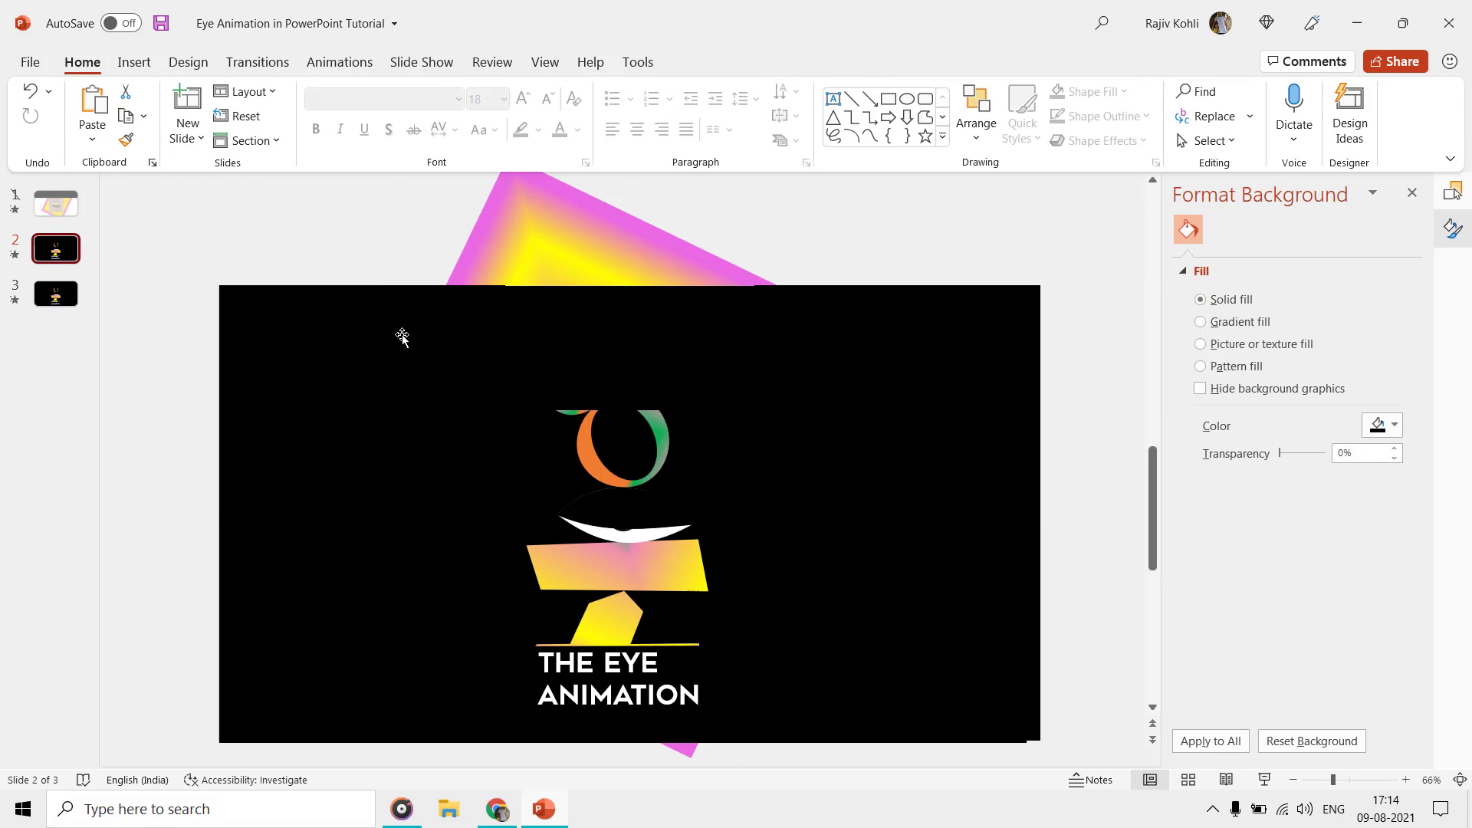
drag(402, 337, 811, 276)
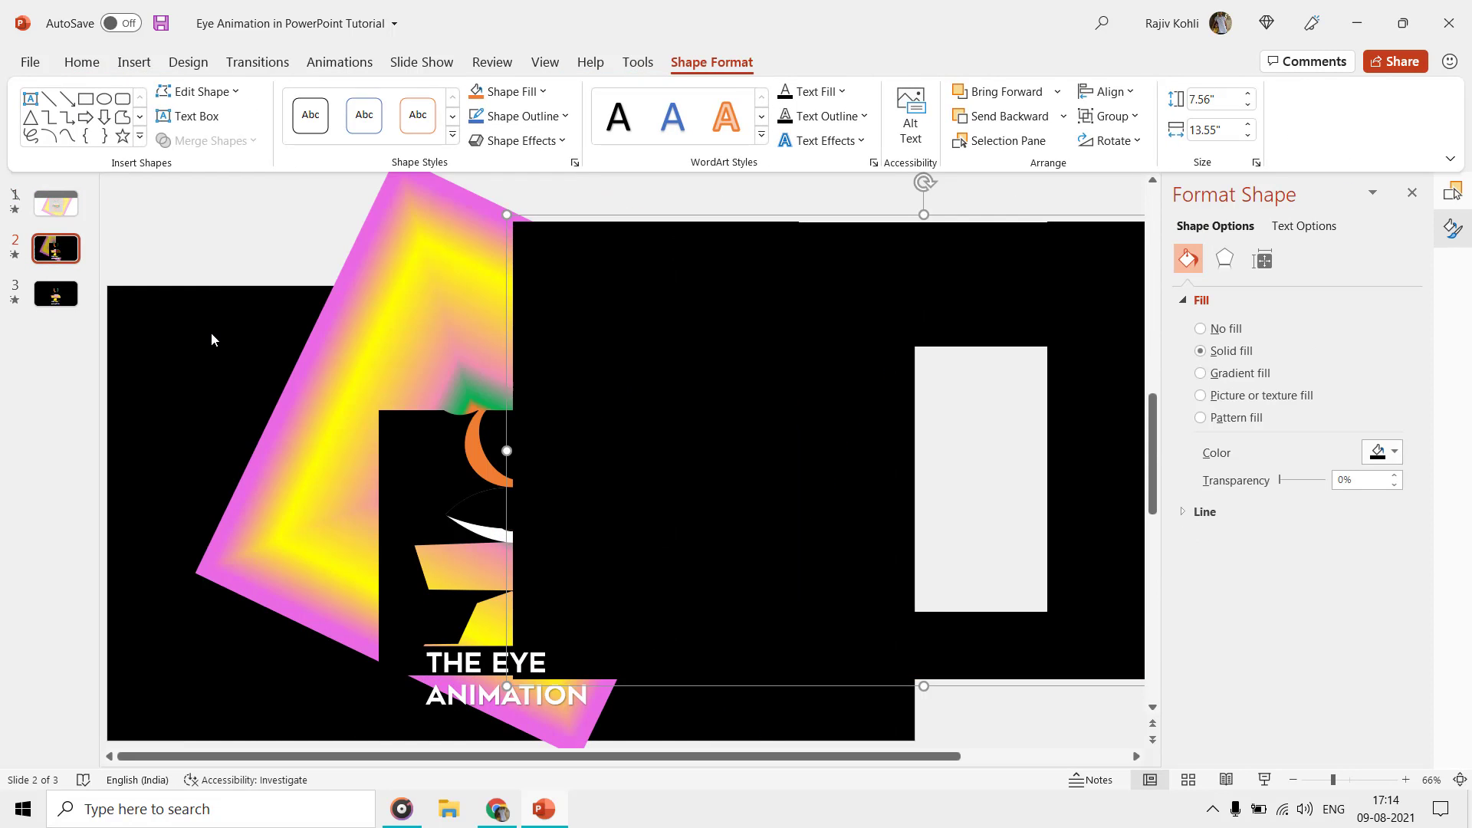
click(211, 339)
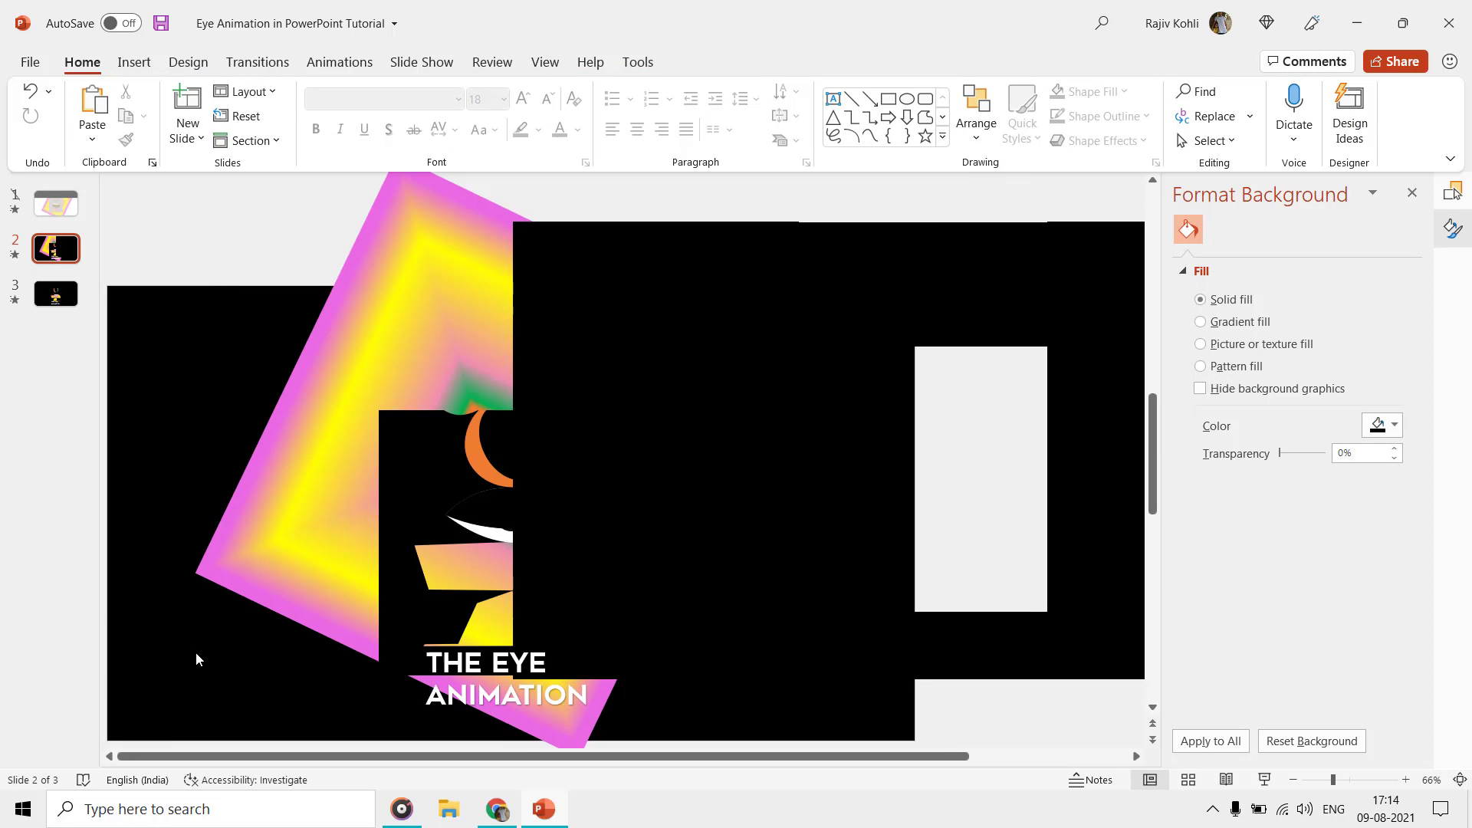
key(ctrl+z)
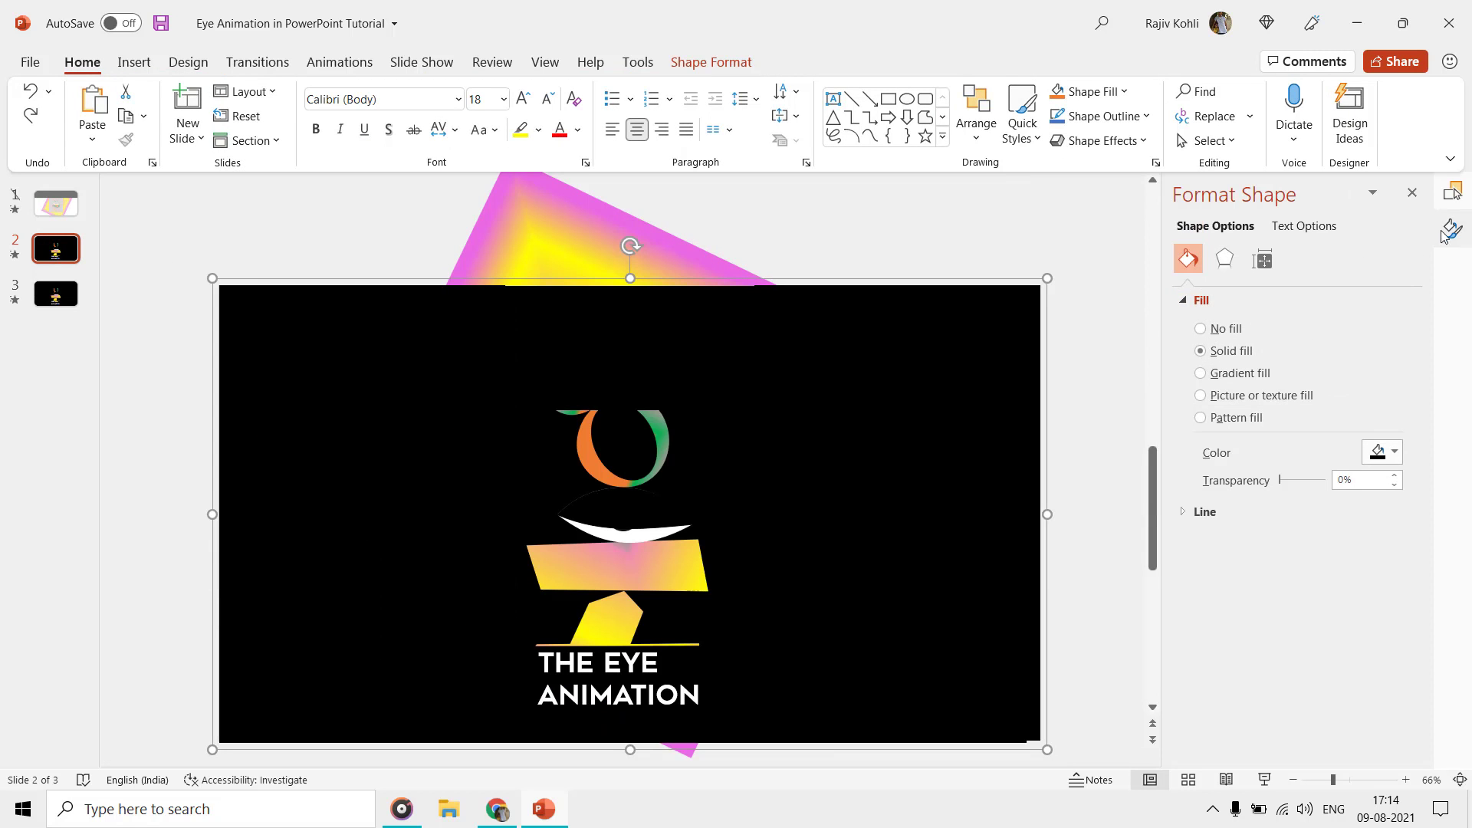
Close Format Shape, collapse Group 3, and hide then reshow both Eye Blink frames.
click(1415, 192)
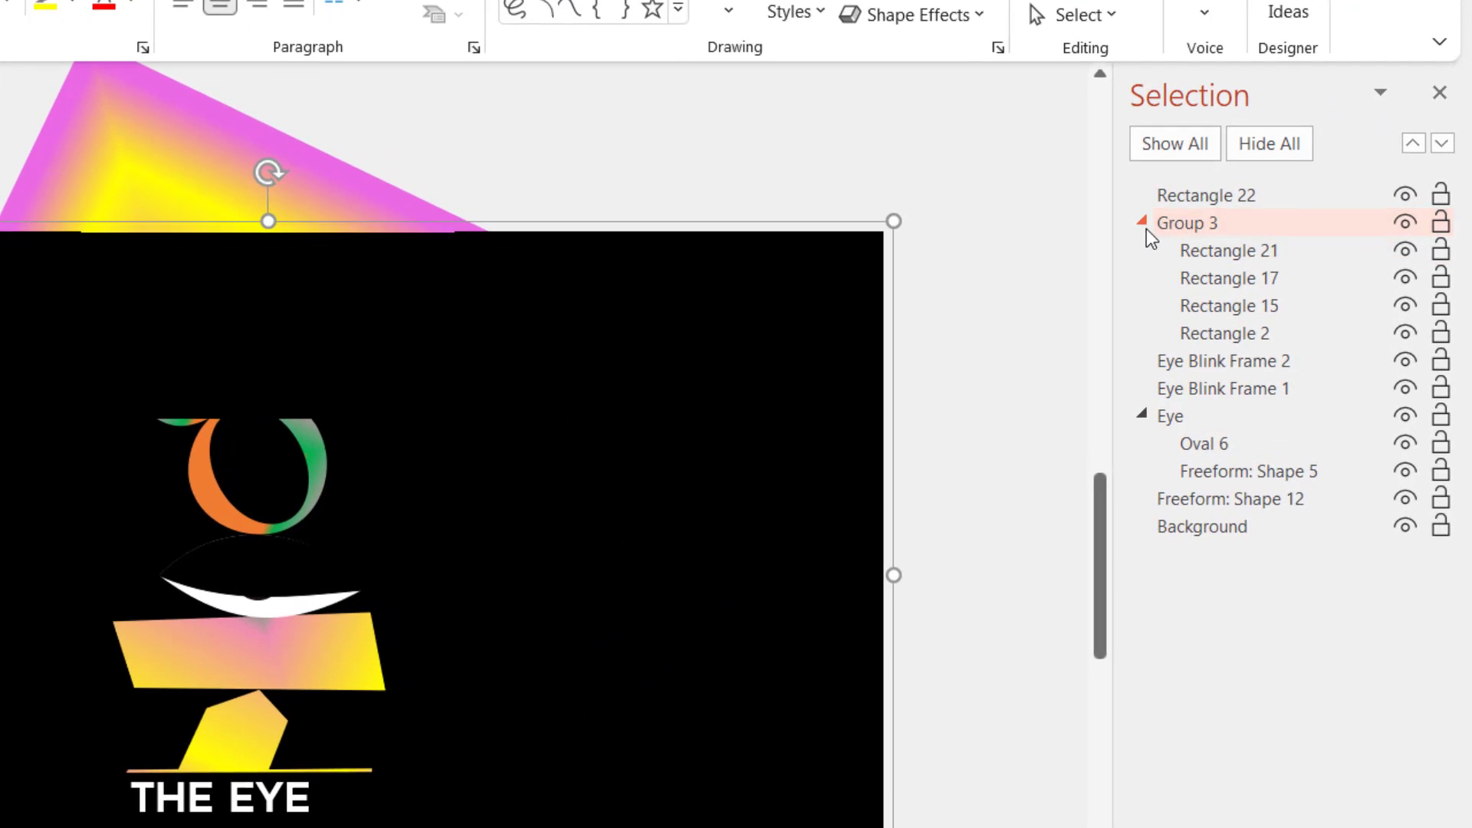
click(1143, 222)
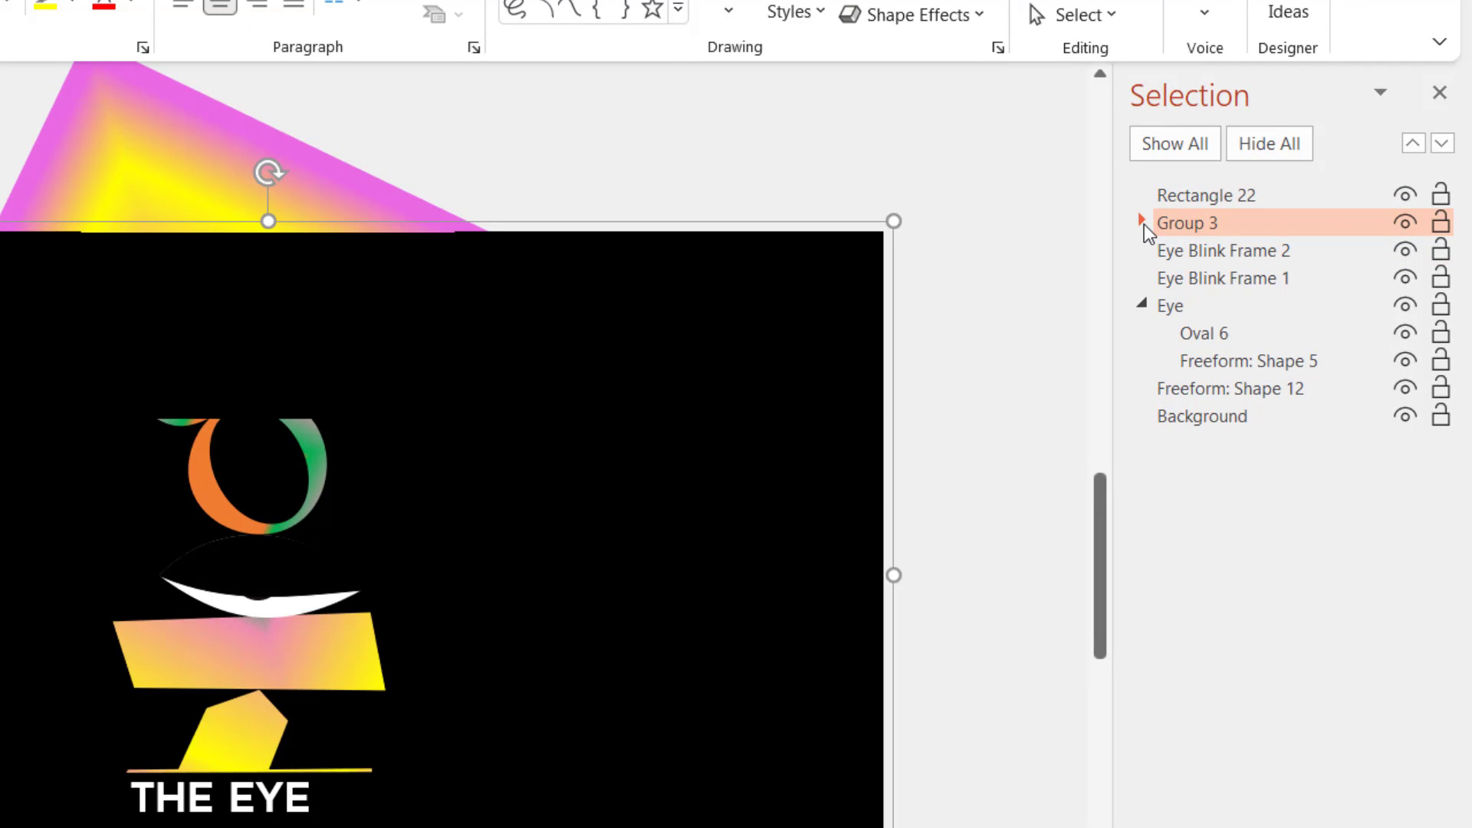
click(1404, 253)
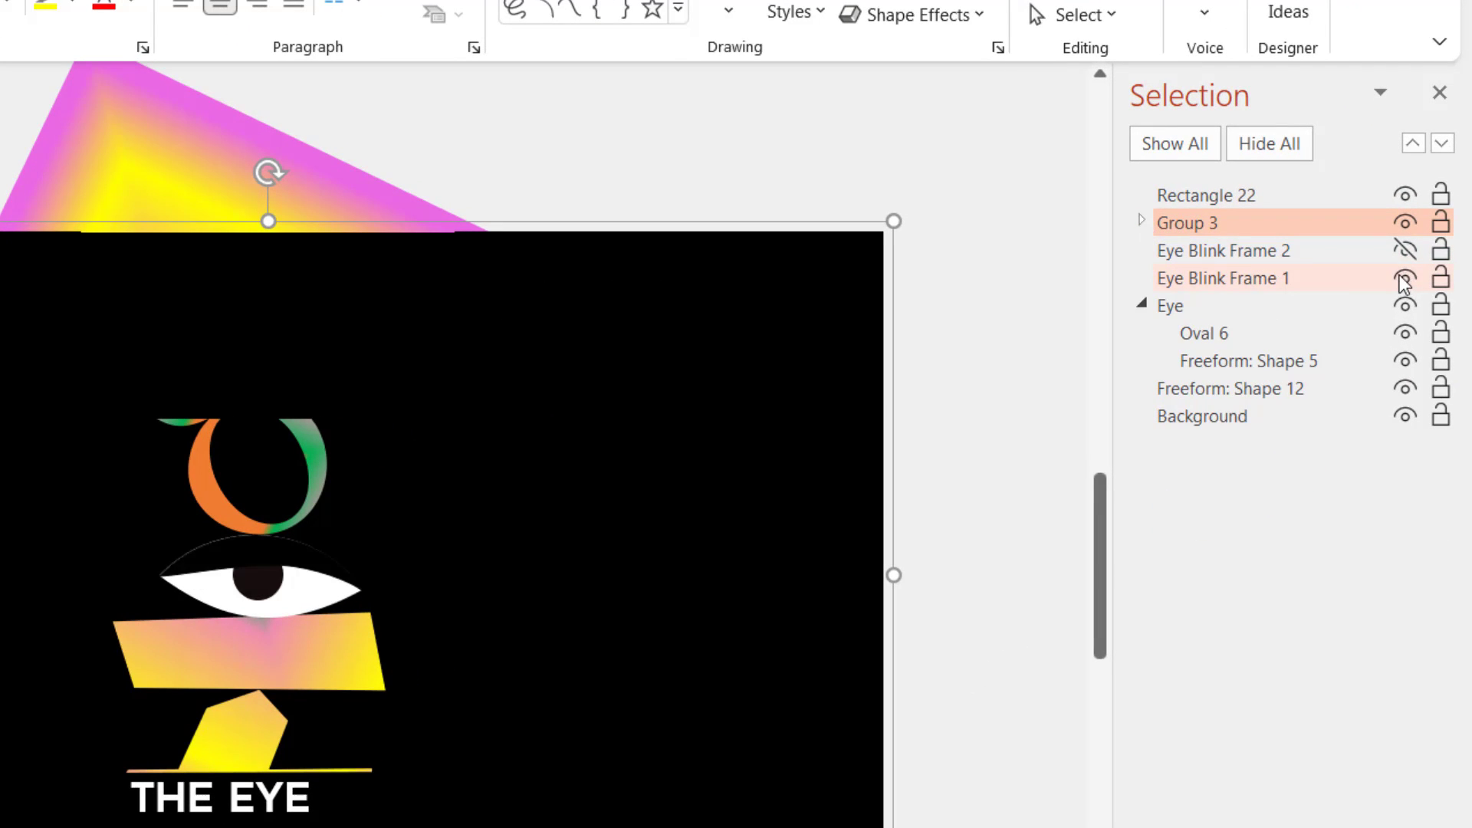
click(1403, 278)
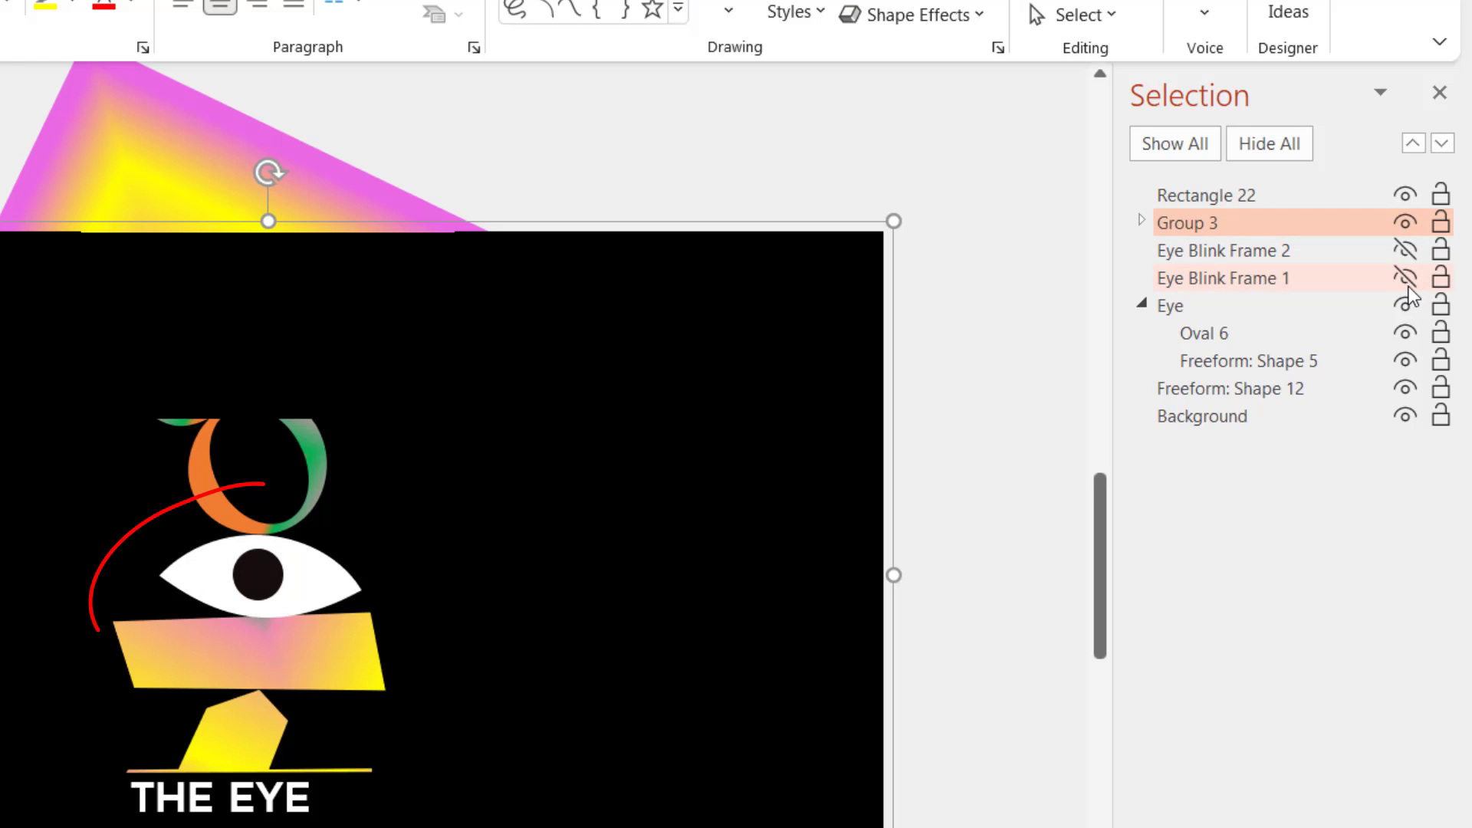
click(1408, 281)
click(1405, 253)
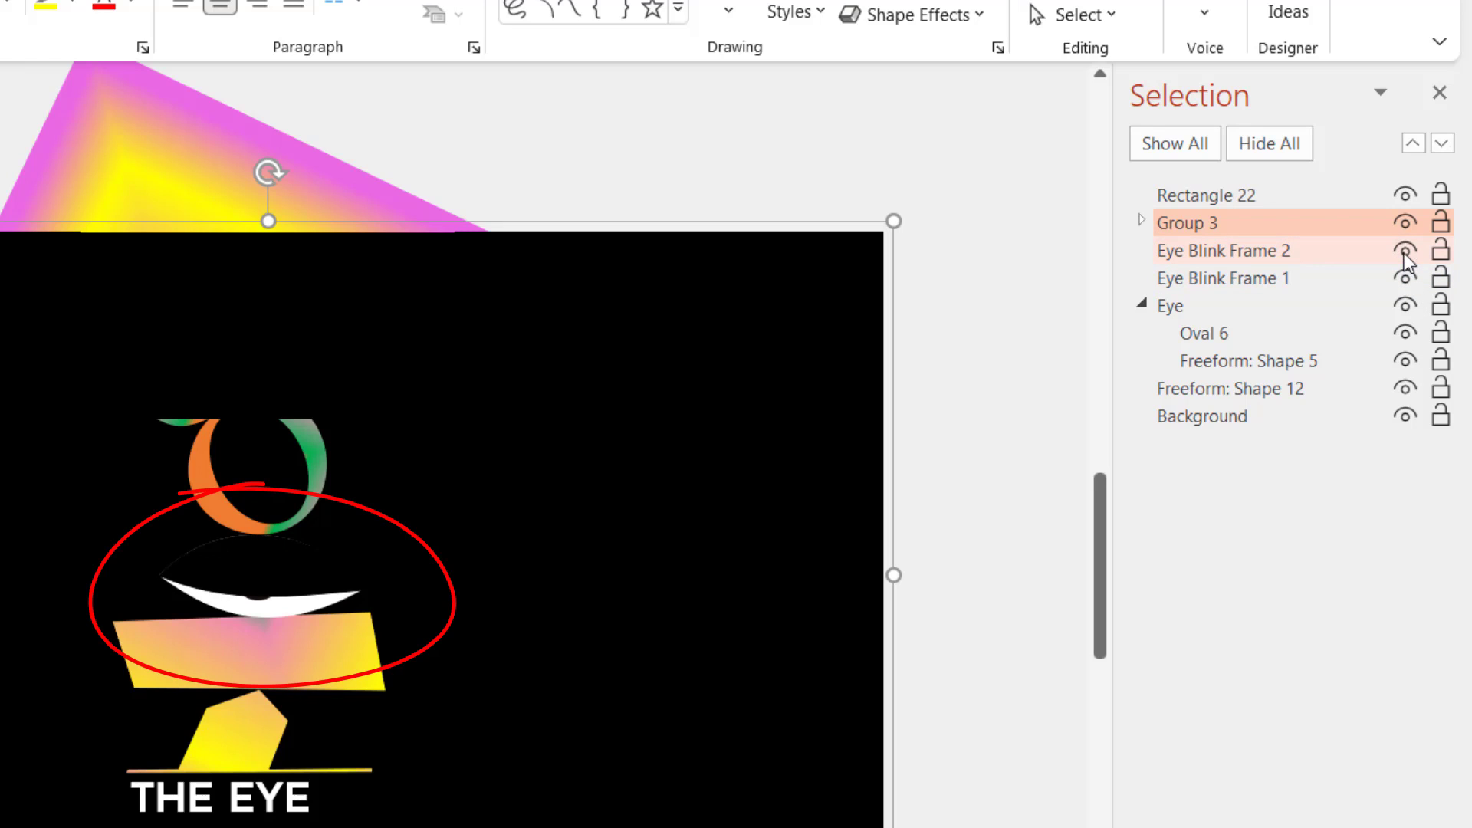
Toggle Eye Blink Frame 2 and Frame 1 to compare open and closed eye, leaving both visible.
click(1403, 253)
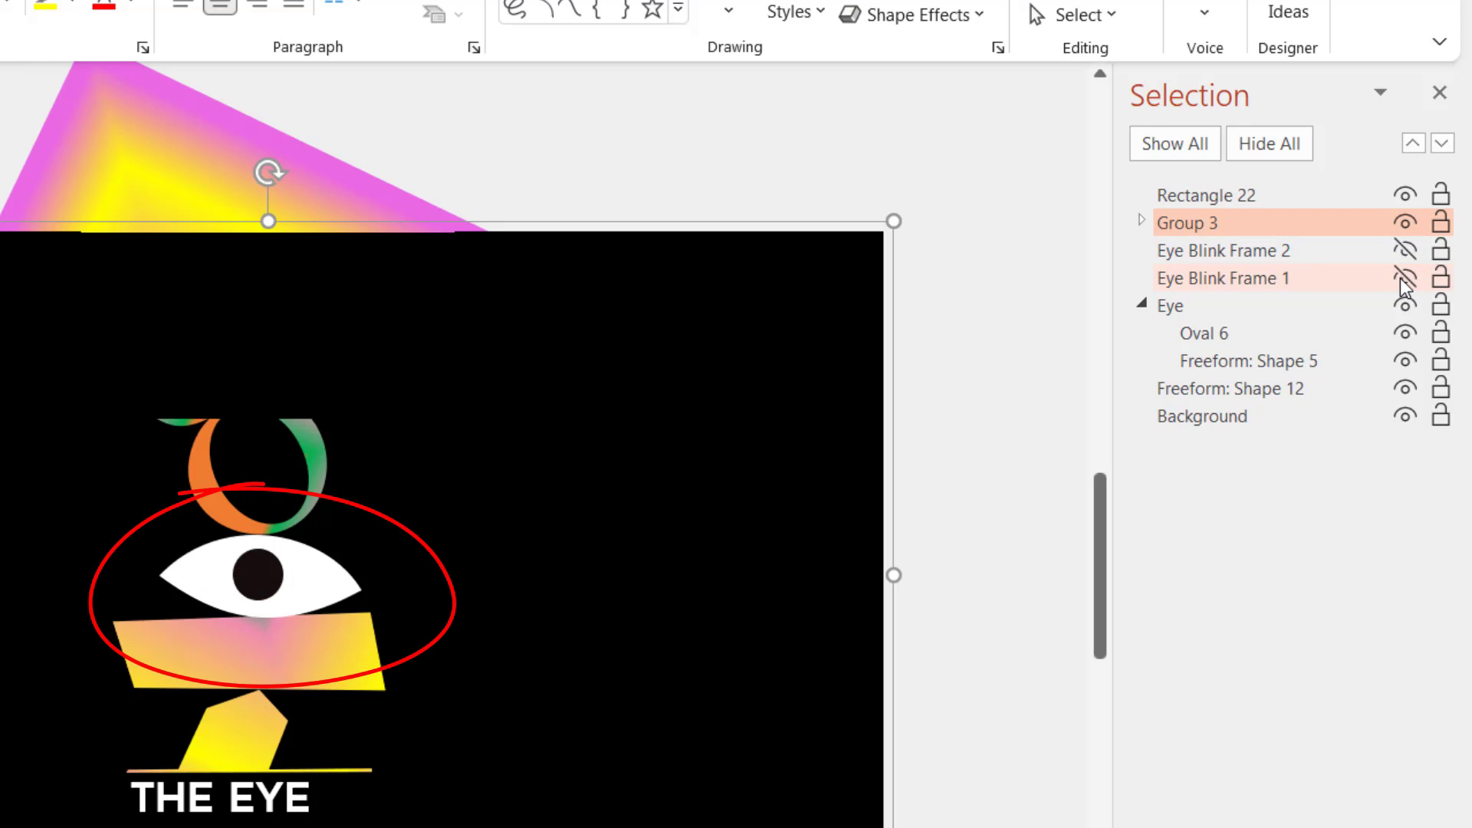
click(1402, 248)
click(1401, 248)
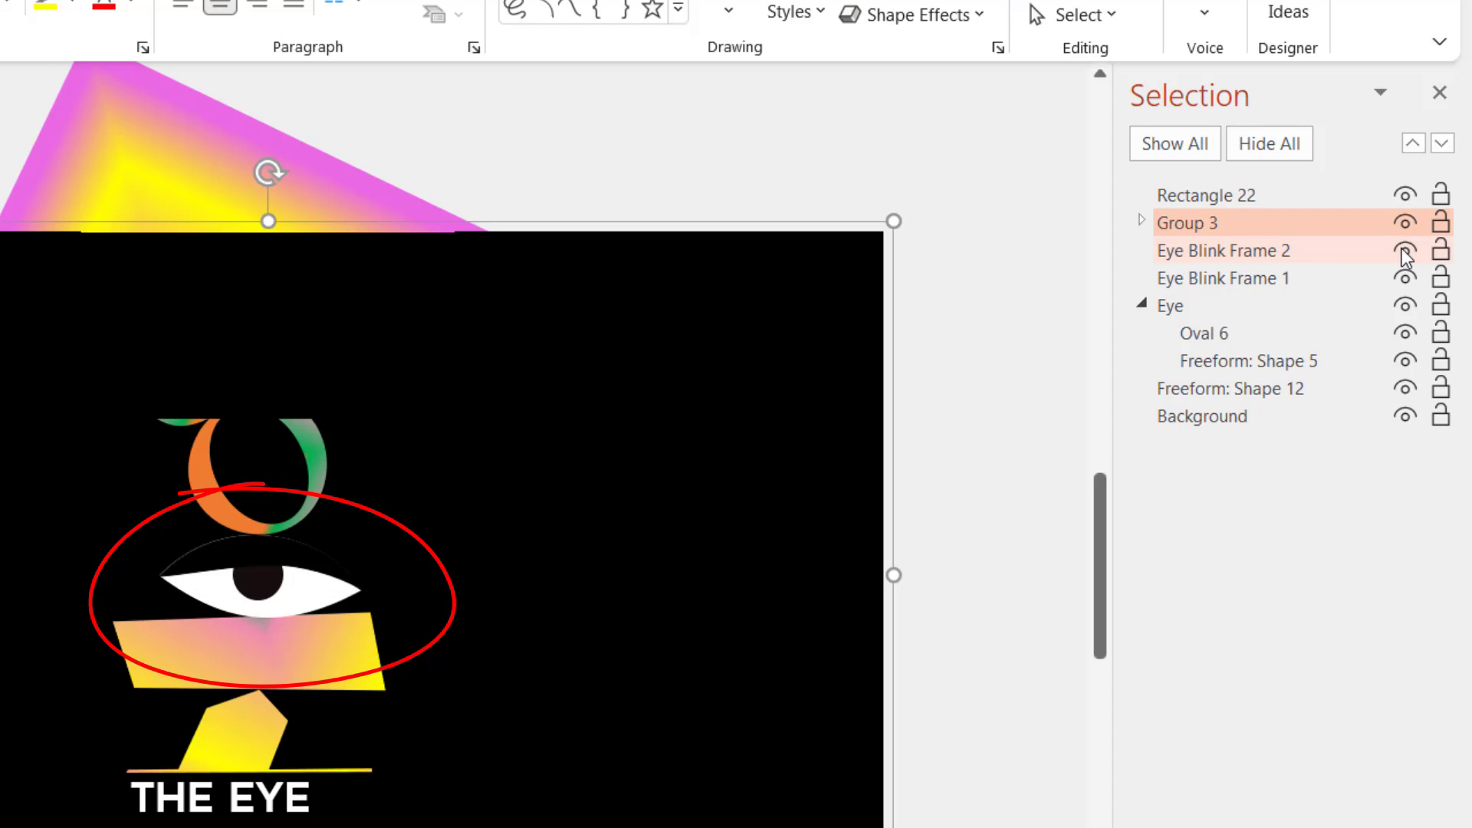
click(1404, 280)
click(1403, 278)
Show the Animation Pane and check the first Eye Blink animation's duration, leaving it unchanged.
click(1406, 251)
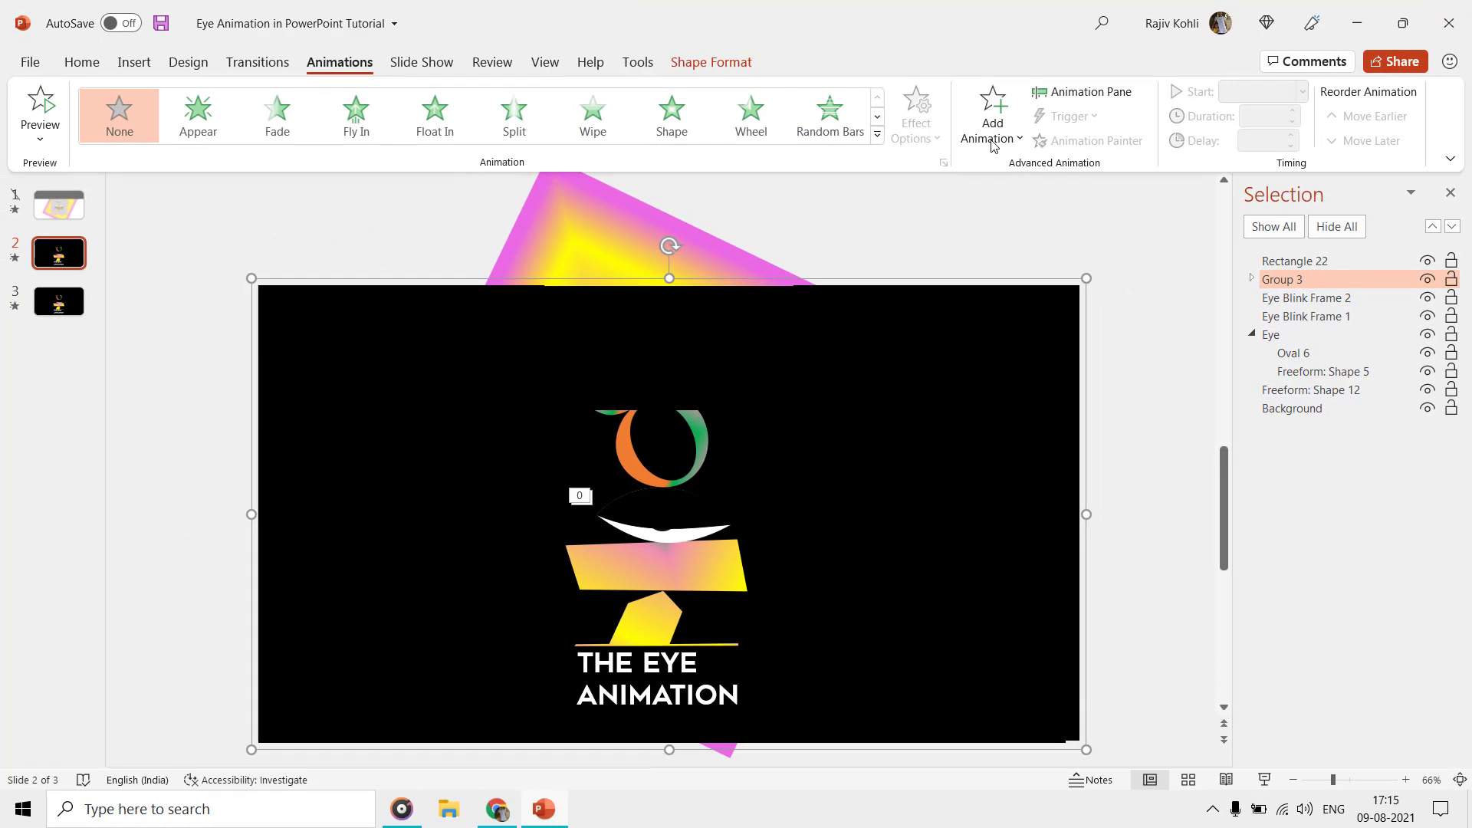
click(1075, 93)
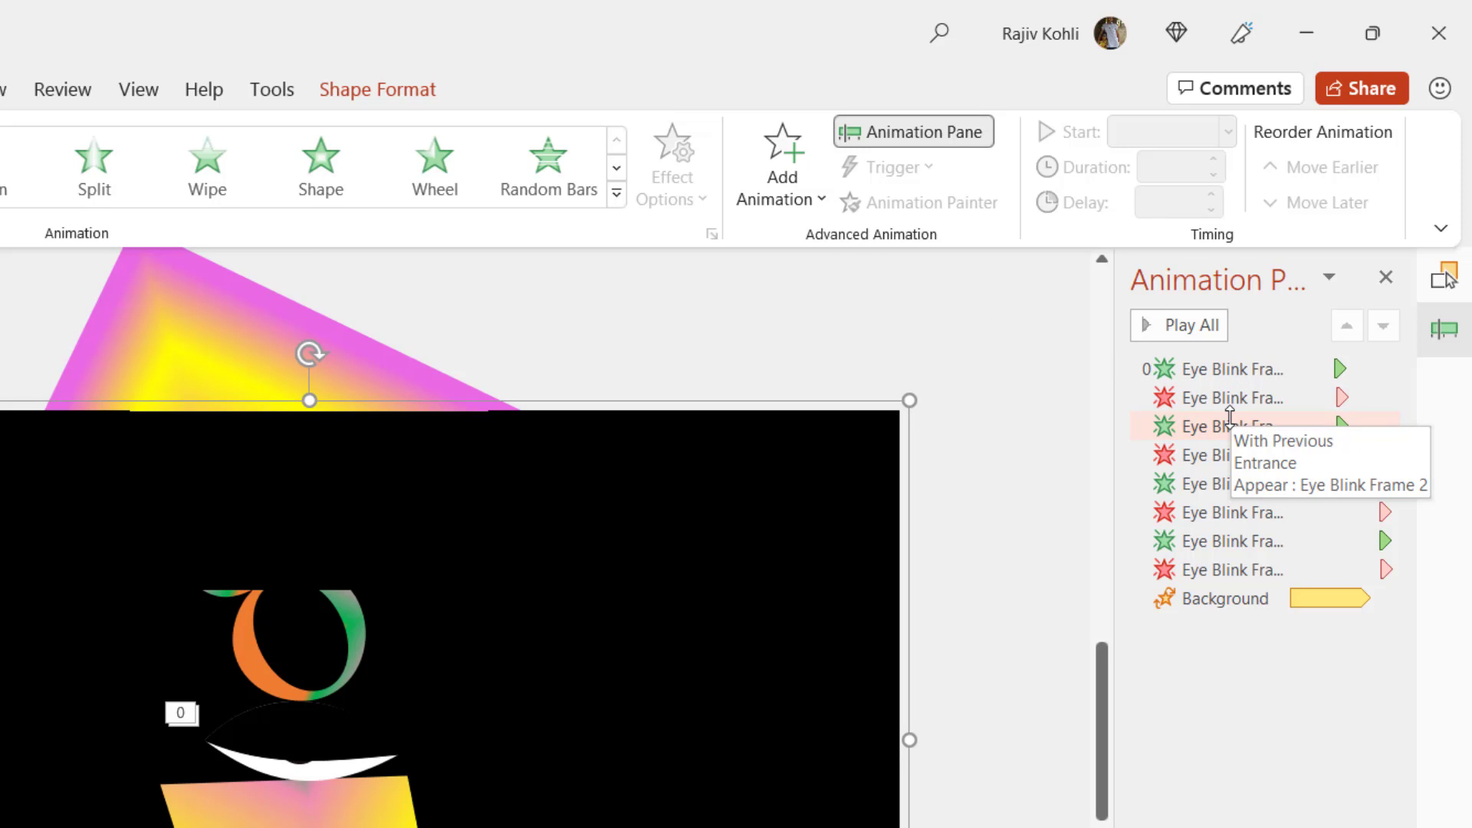
click(1235, 370)
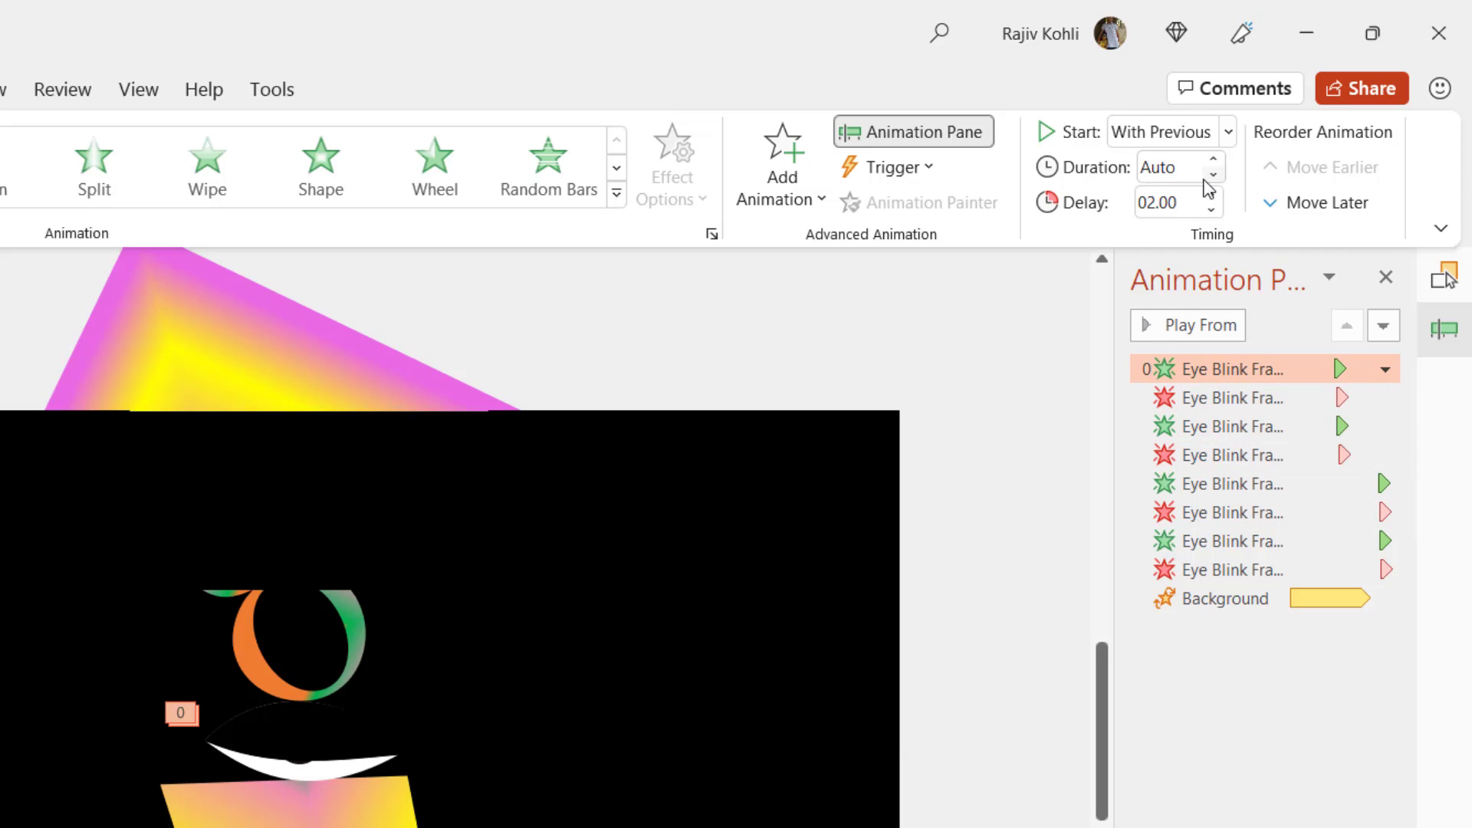
click(1189, 181)
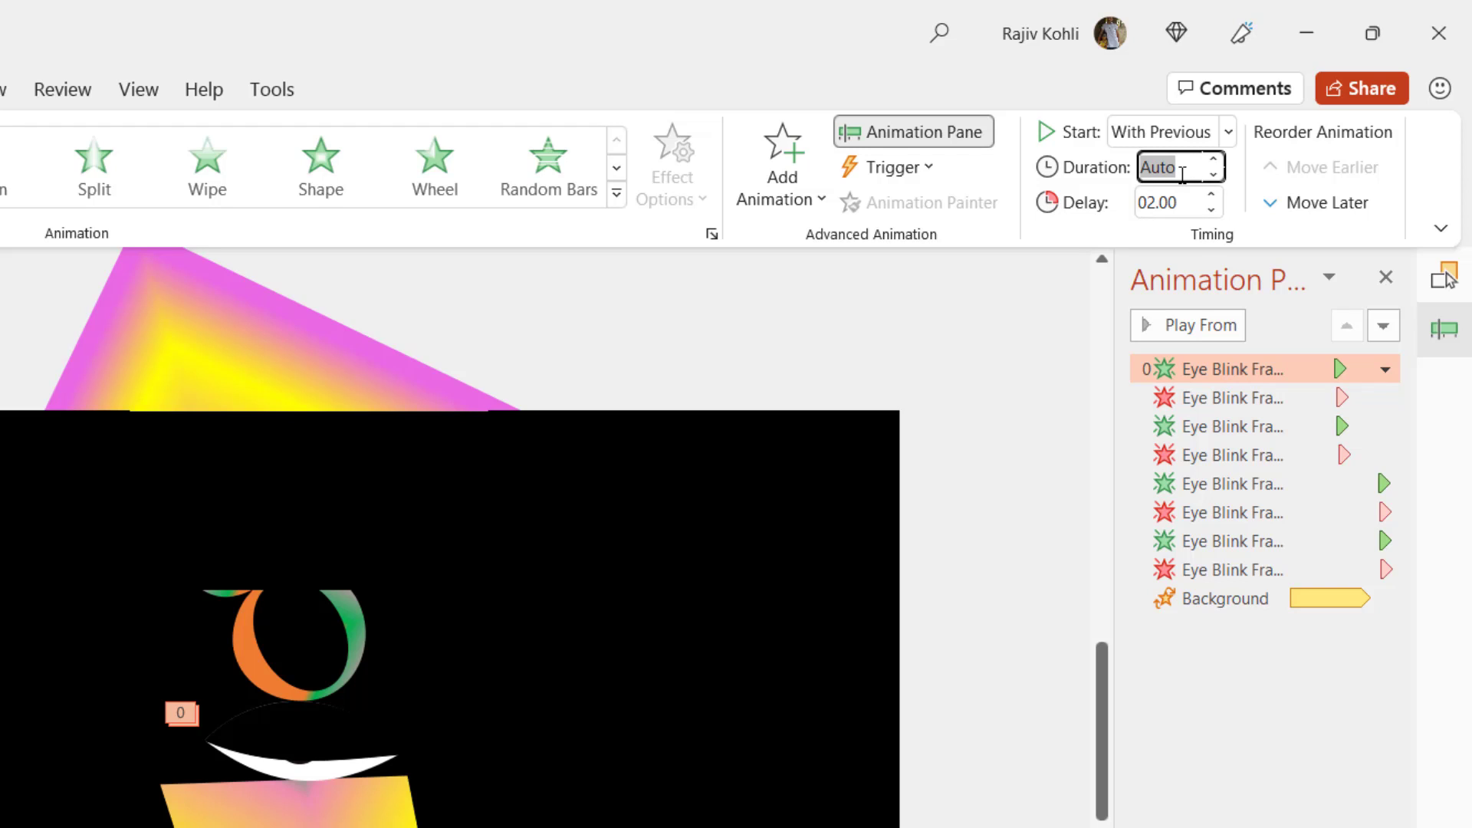
click(1232, 369)
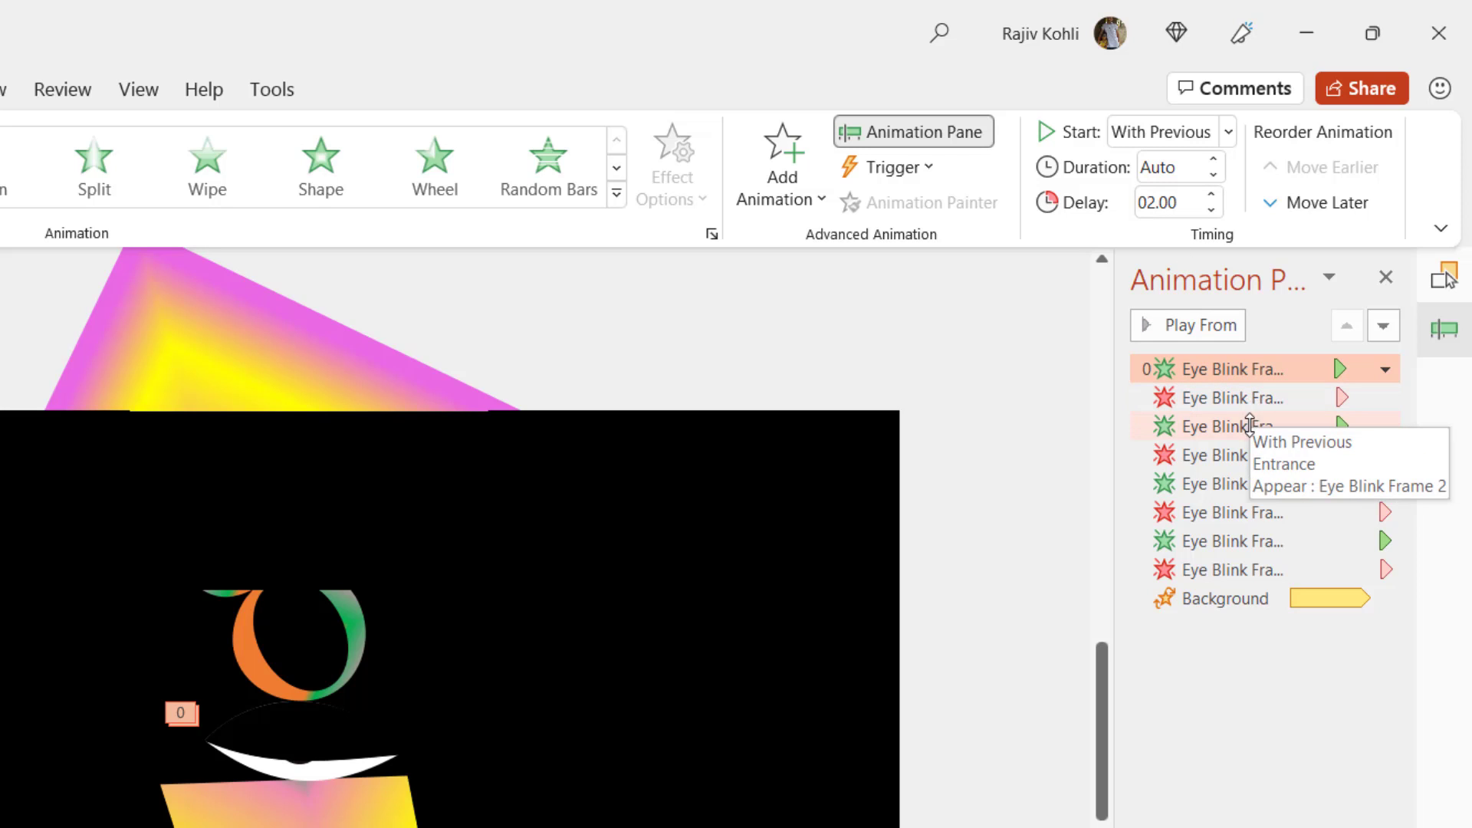
Review the eight Eye Blink With Previous timings, with delays running from 2 to 4.1 seconds.
click(1249, 398)
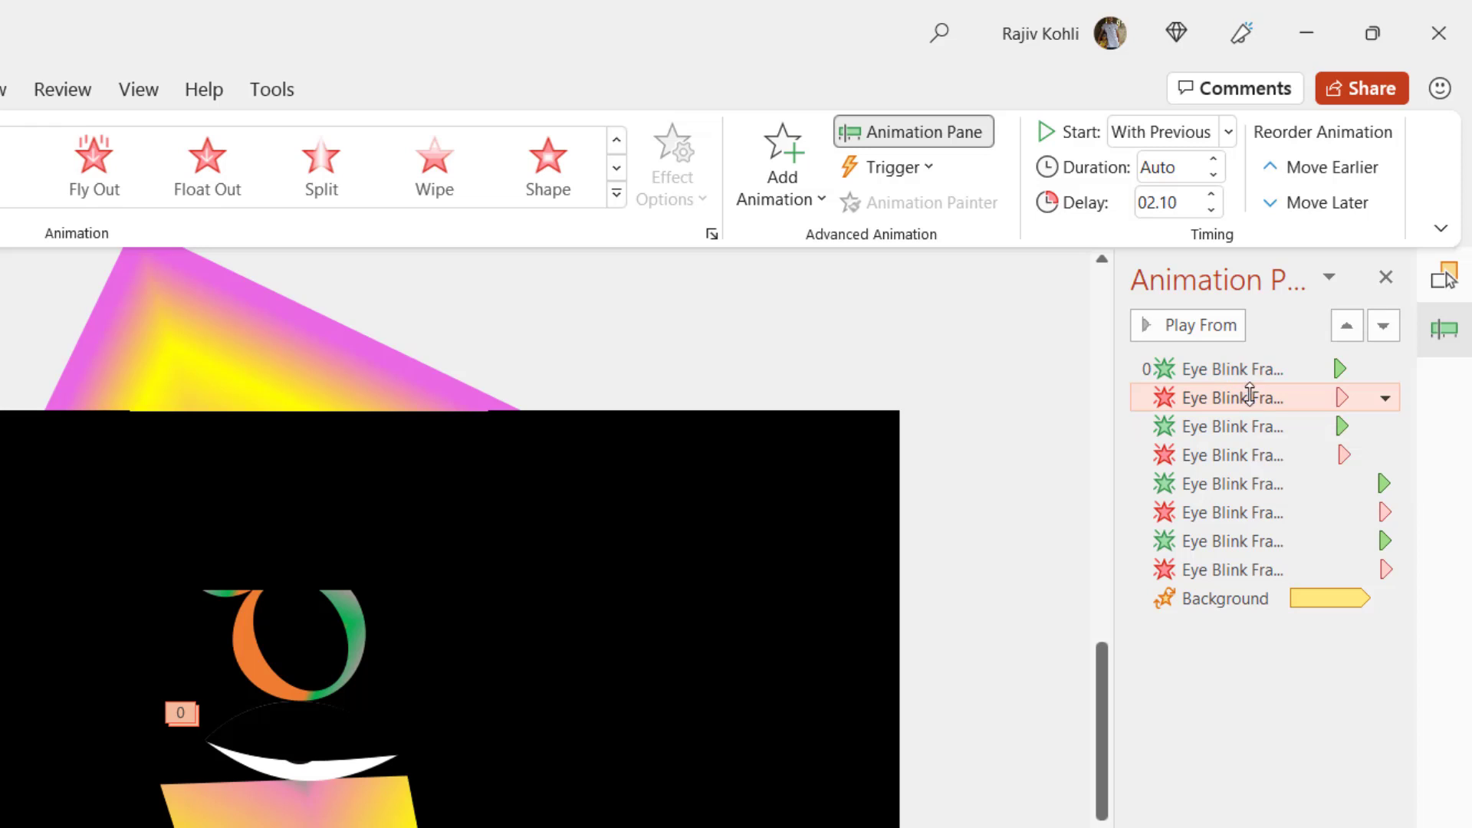
click(1167, 368)
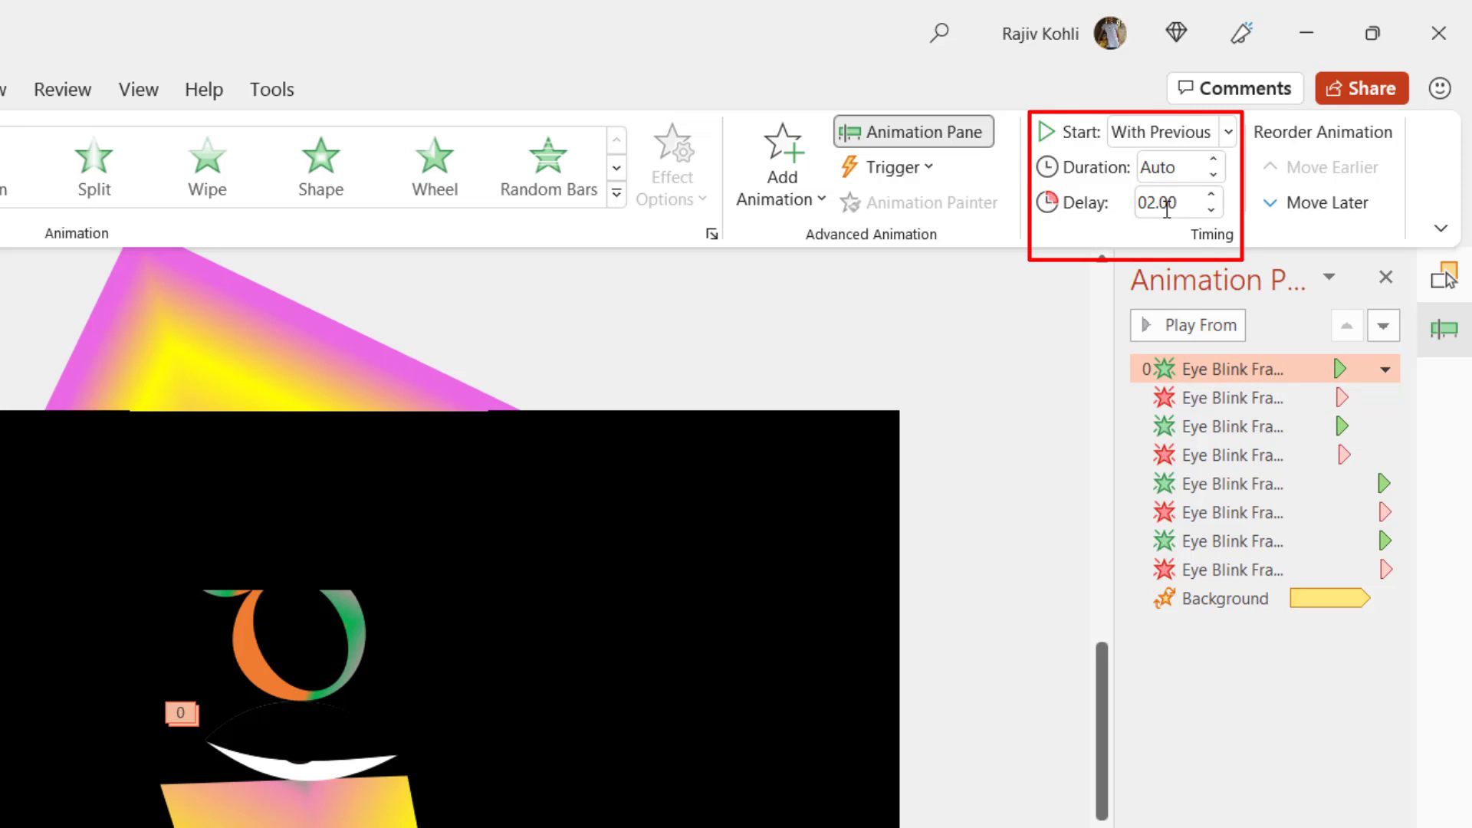
key(Down)
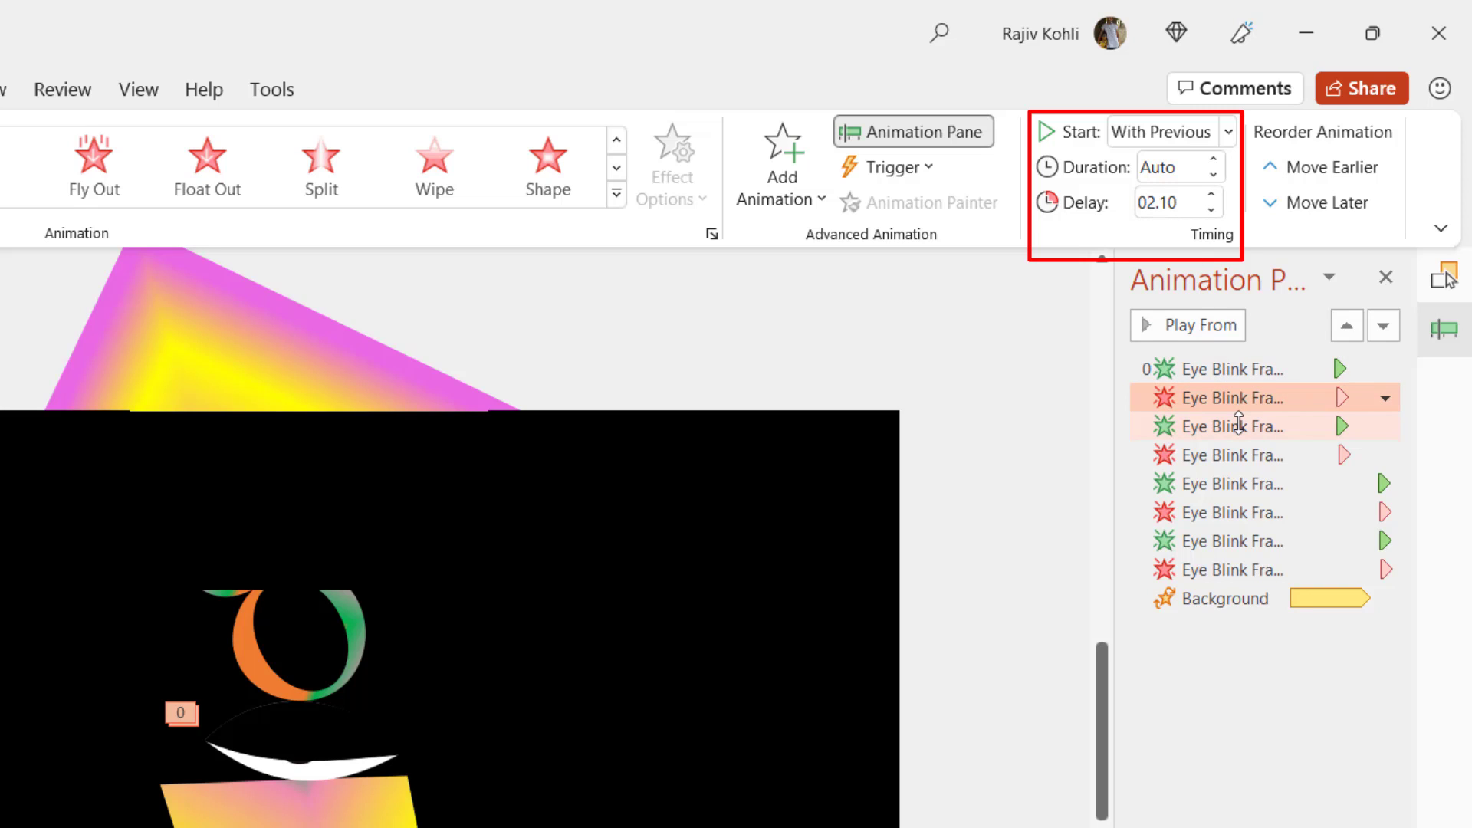
click(1239, 424)
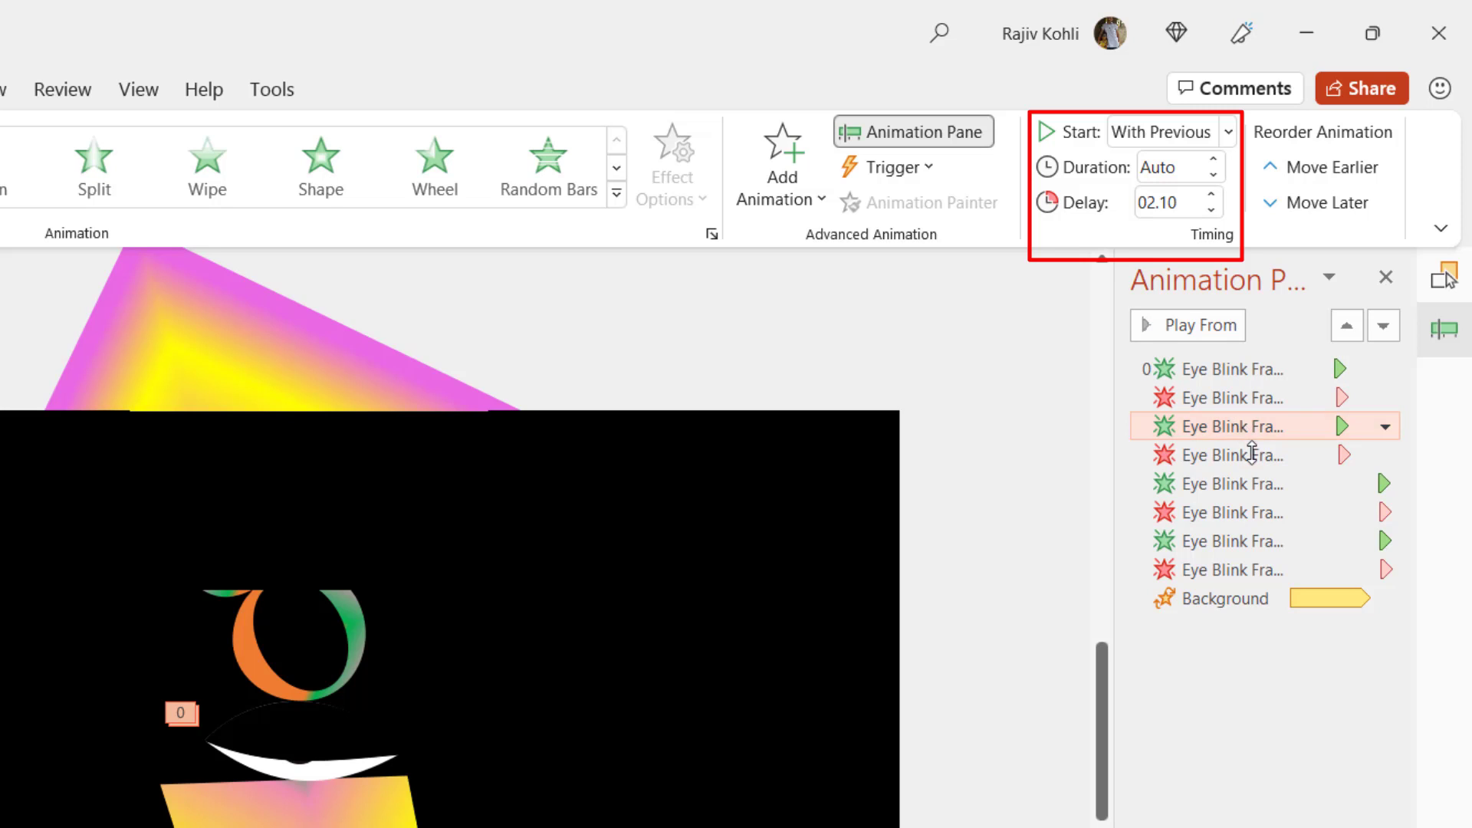
click(1251, 453)
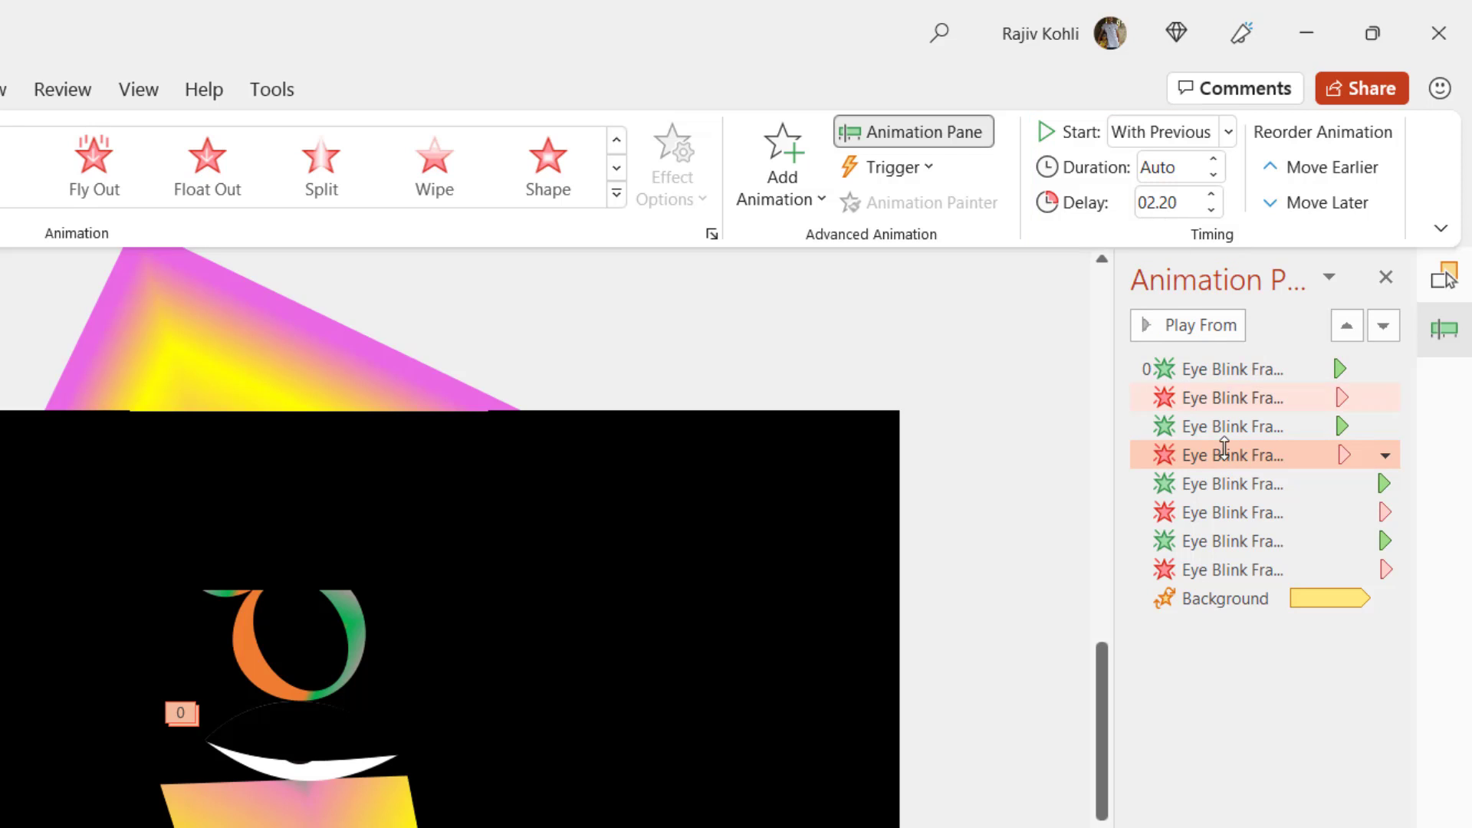
click(1224, 489)
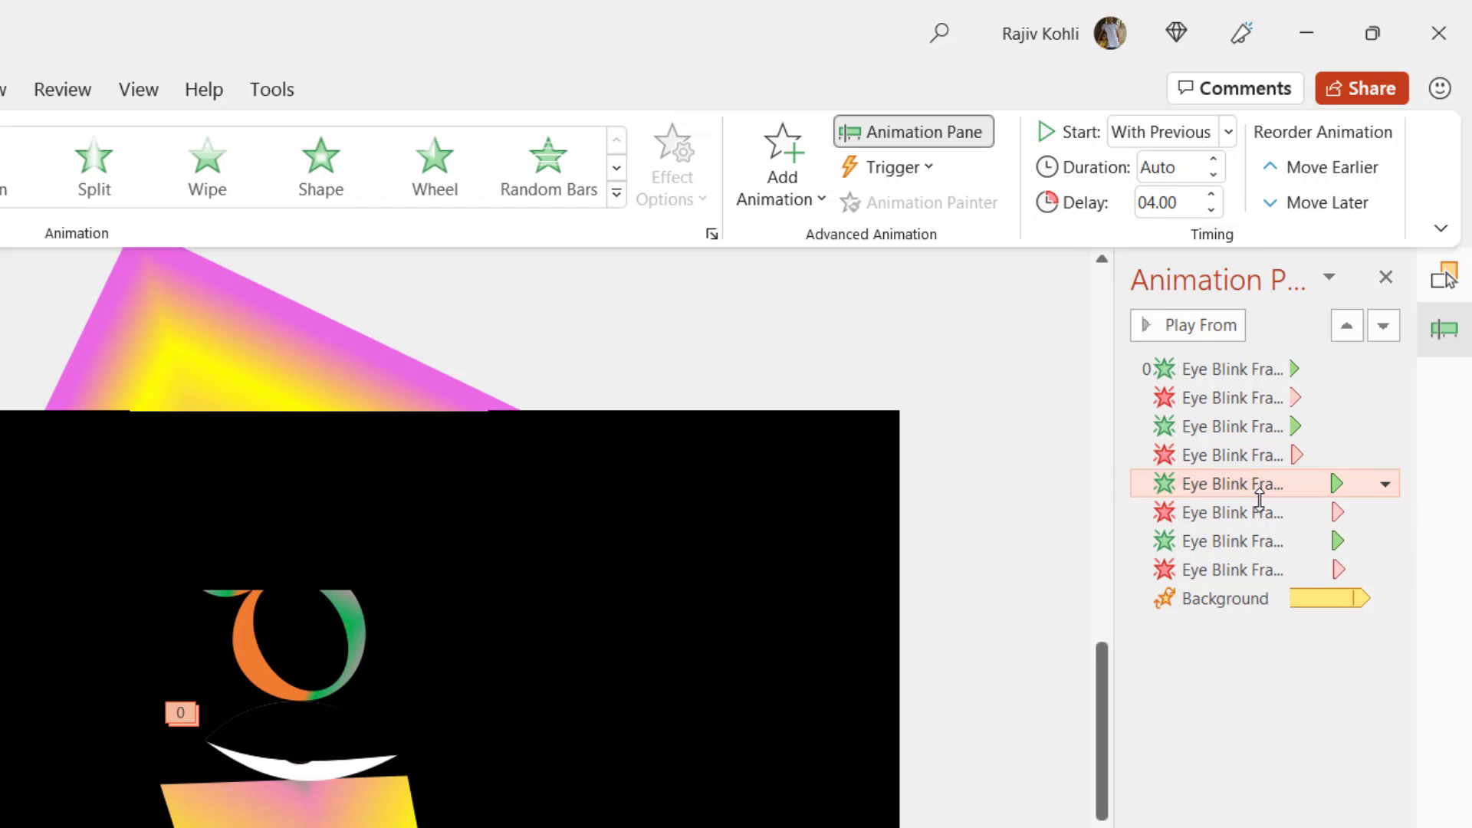
click(1258, 510)
click(1263, 531)
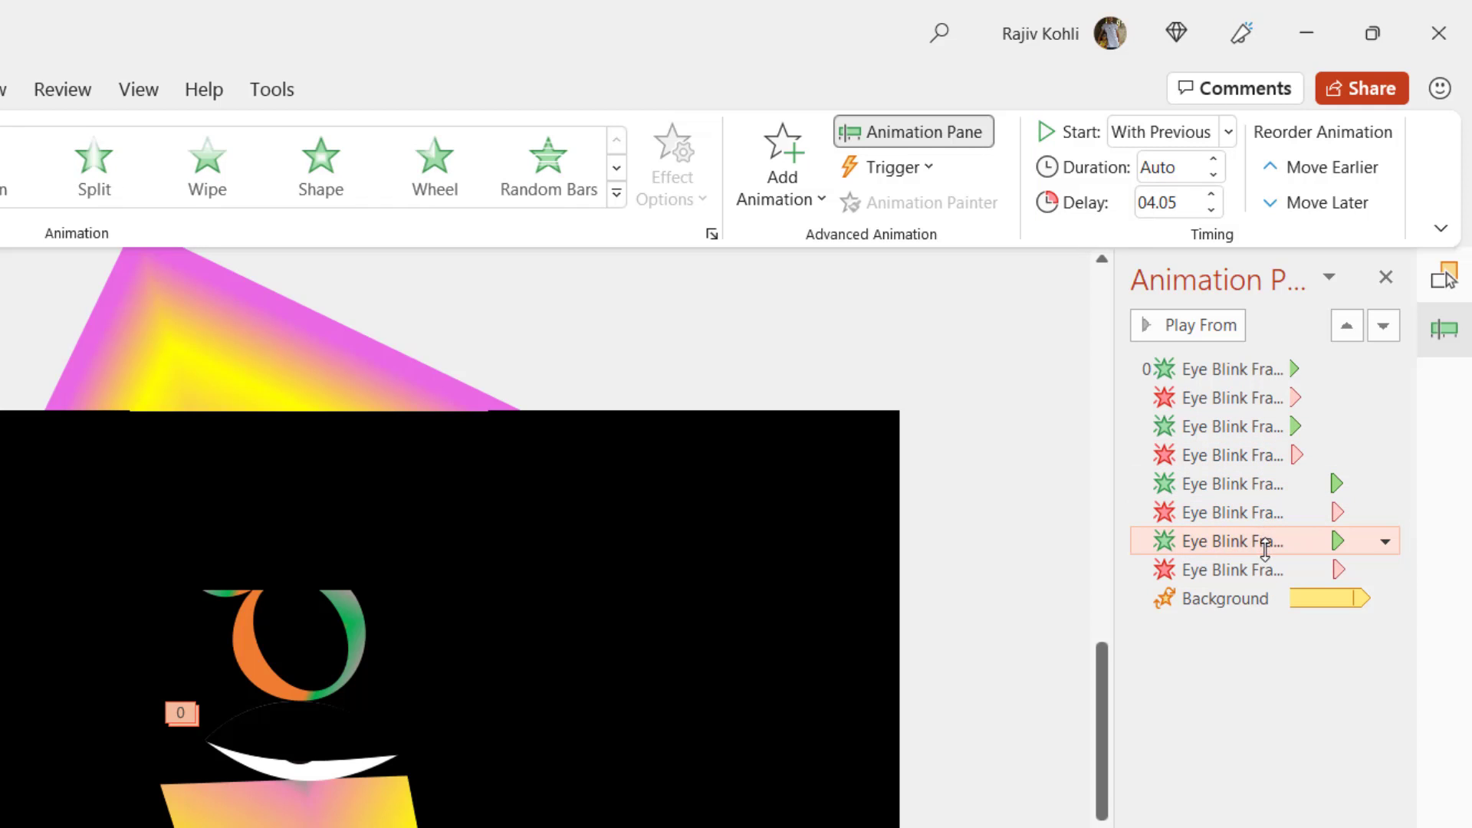
click(1265, 567)
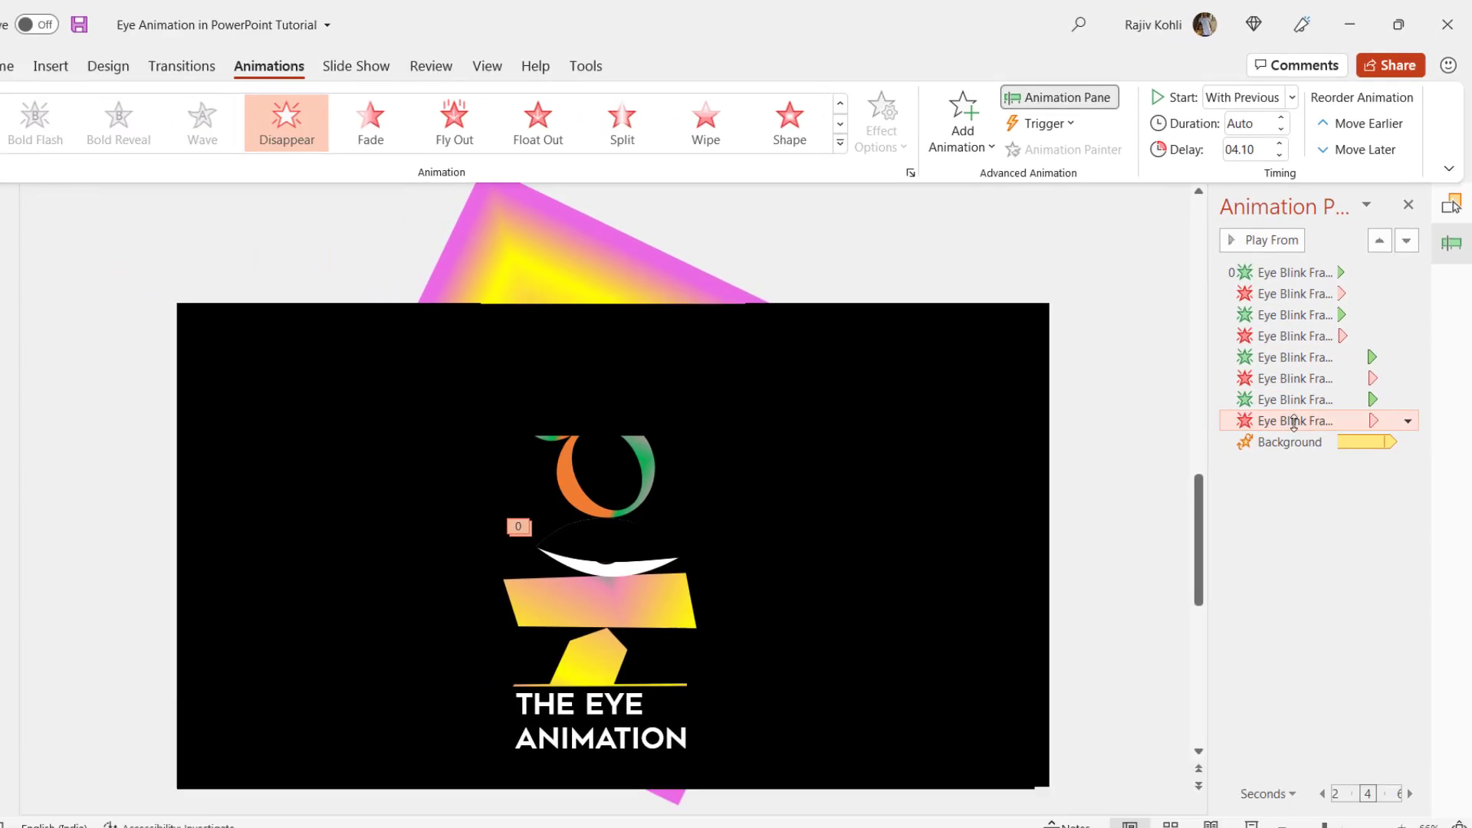
Read the delays of slide 3's four Eye Blink animations, starting at 1 second, then go to slide 2.
click(103, 356)
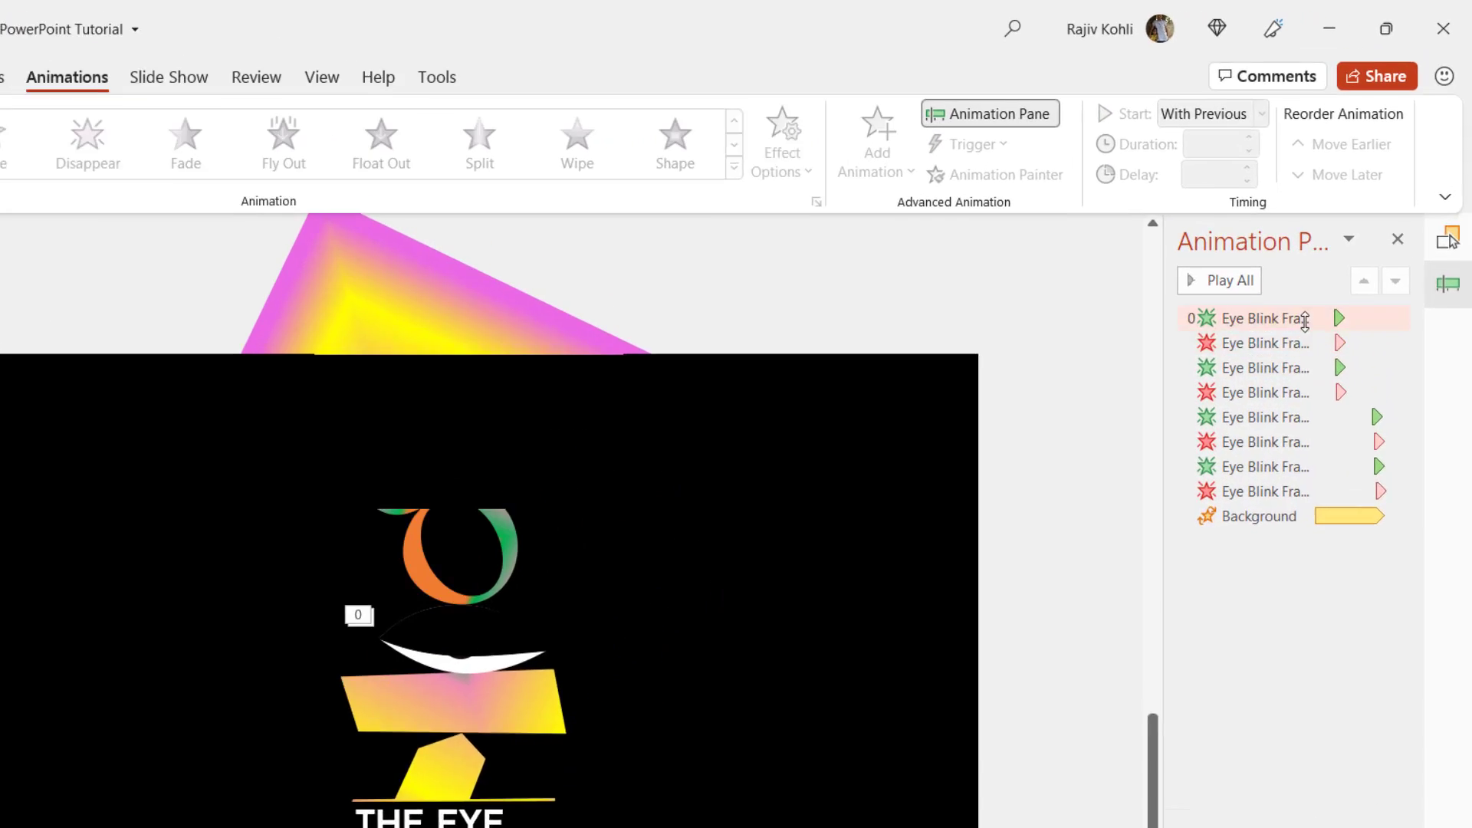
click(1305, 320)
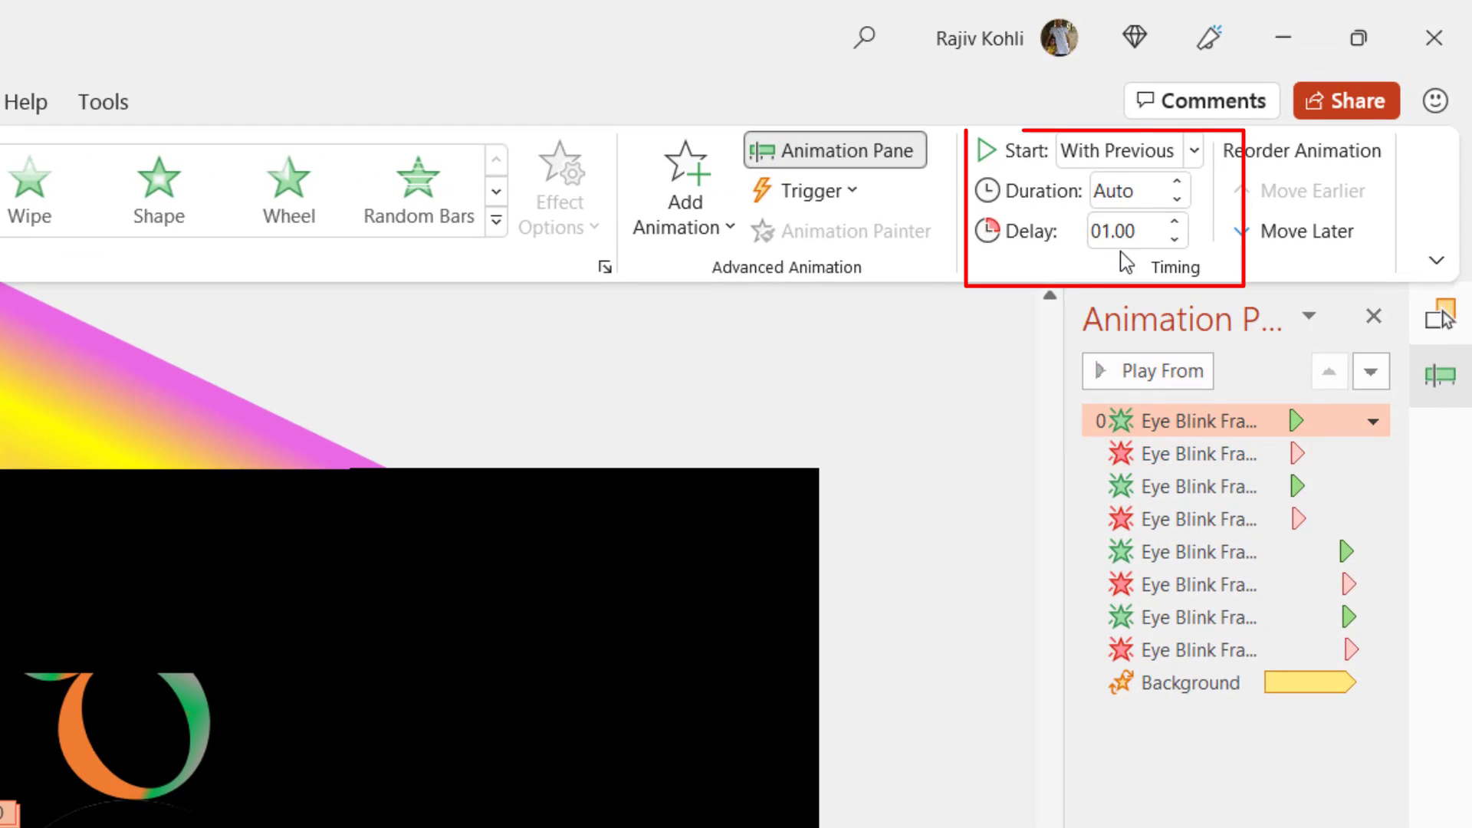
click(1220, 453)
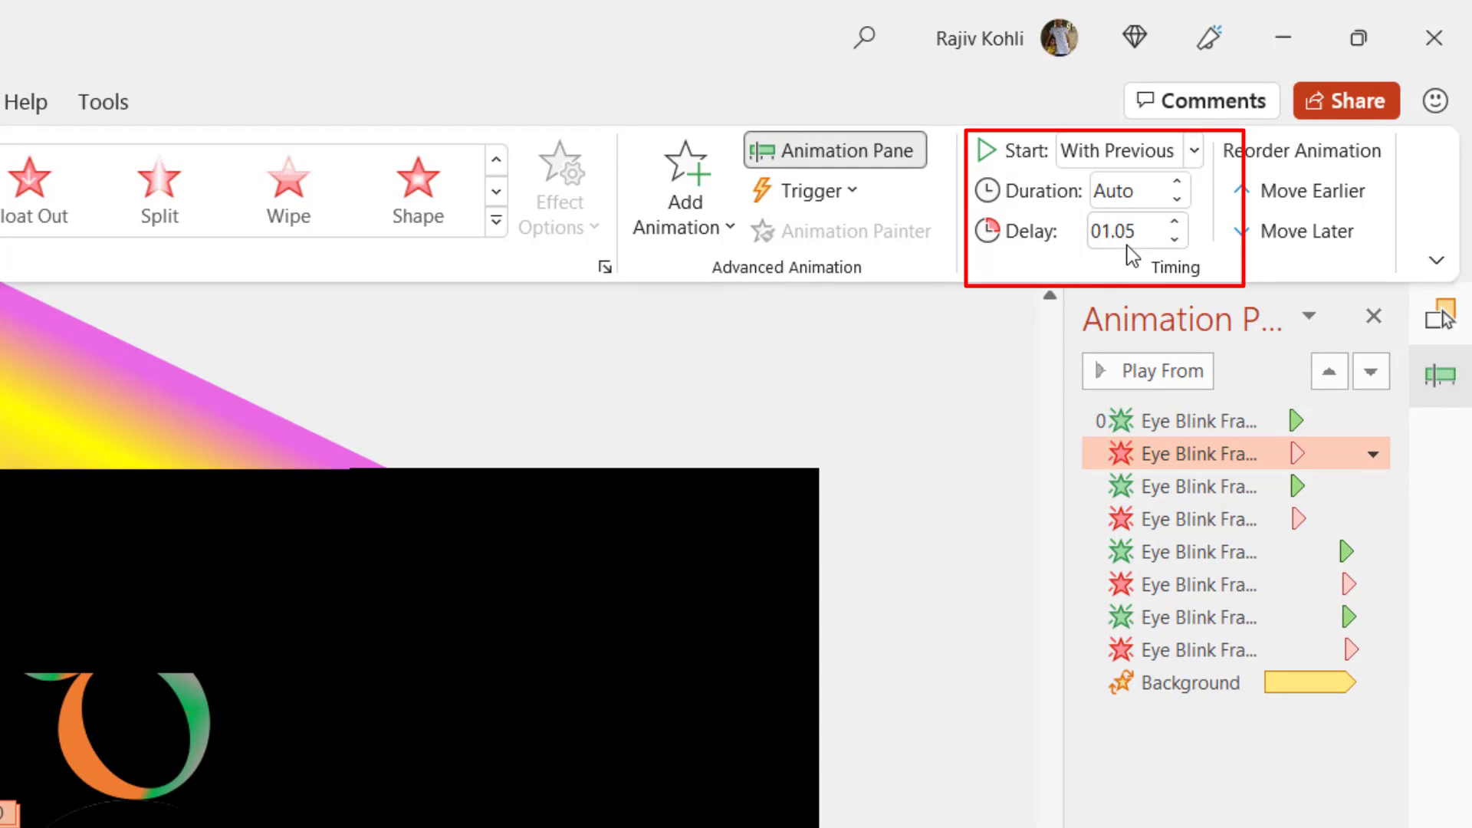
click(1235, 488)
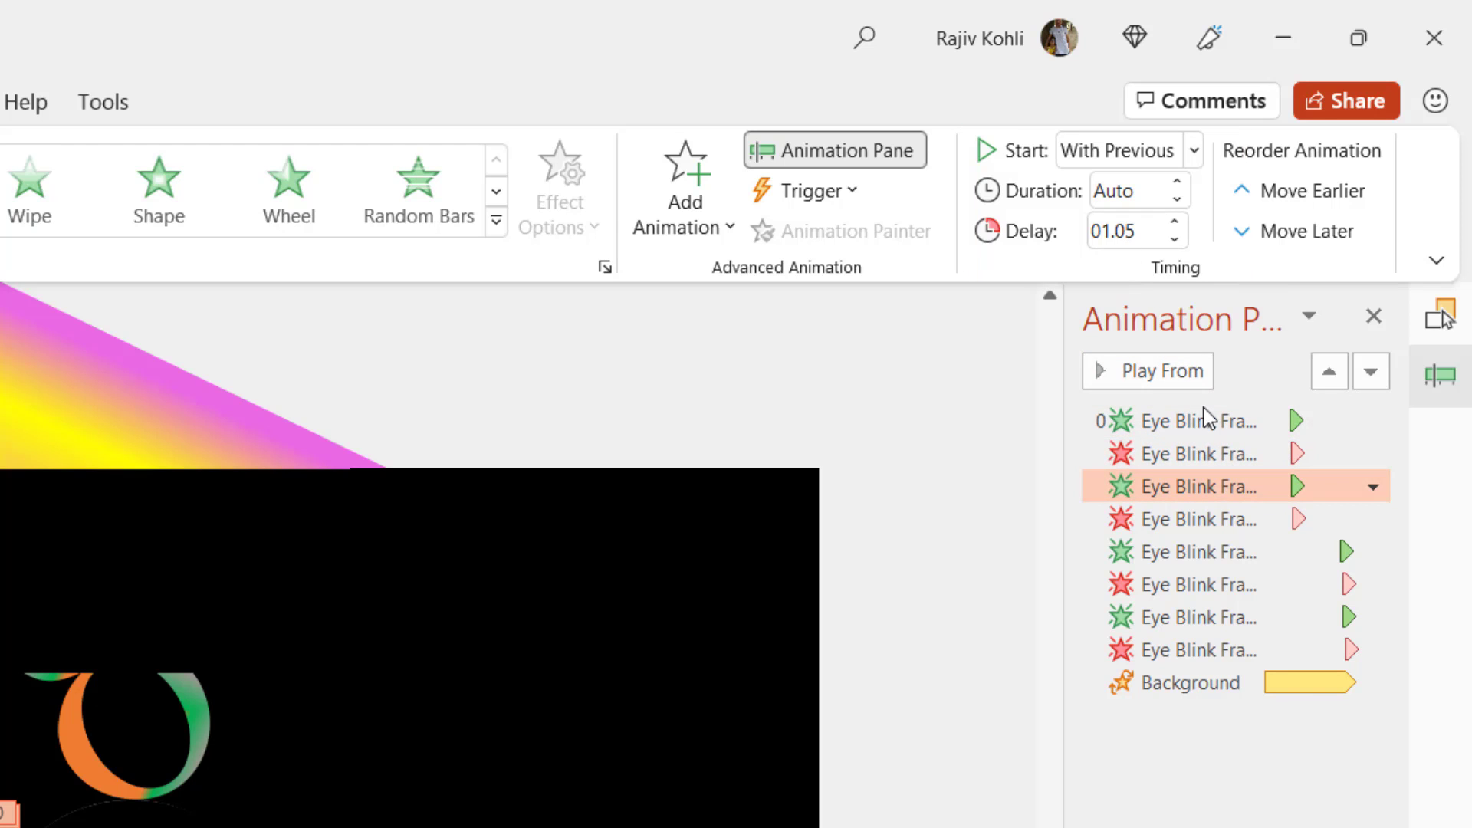
click(1257, 519)
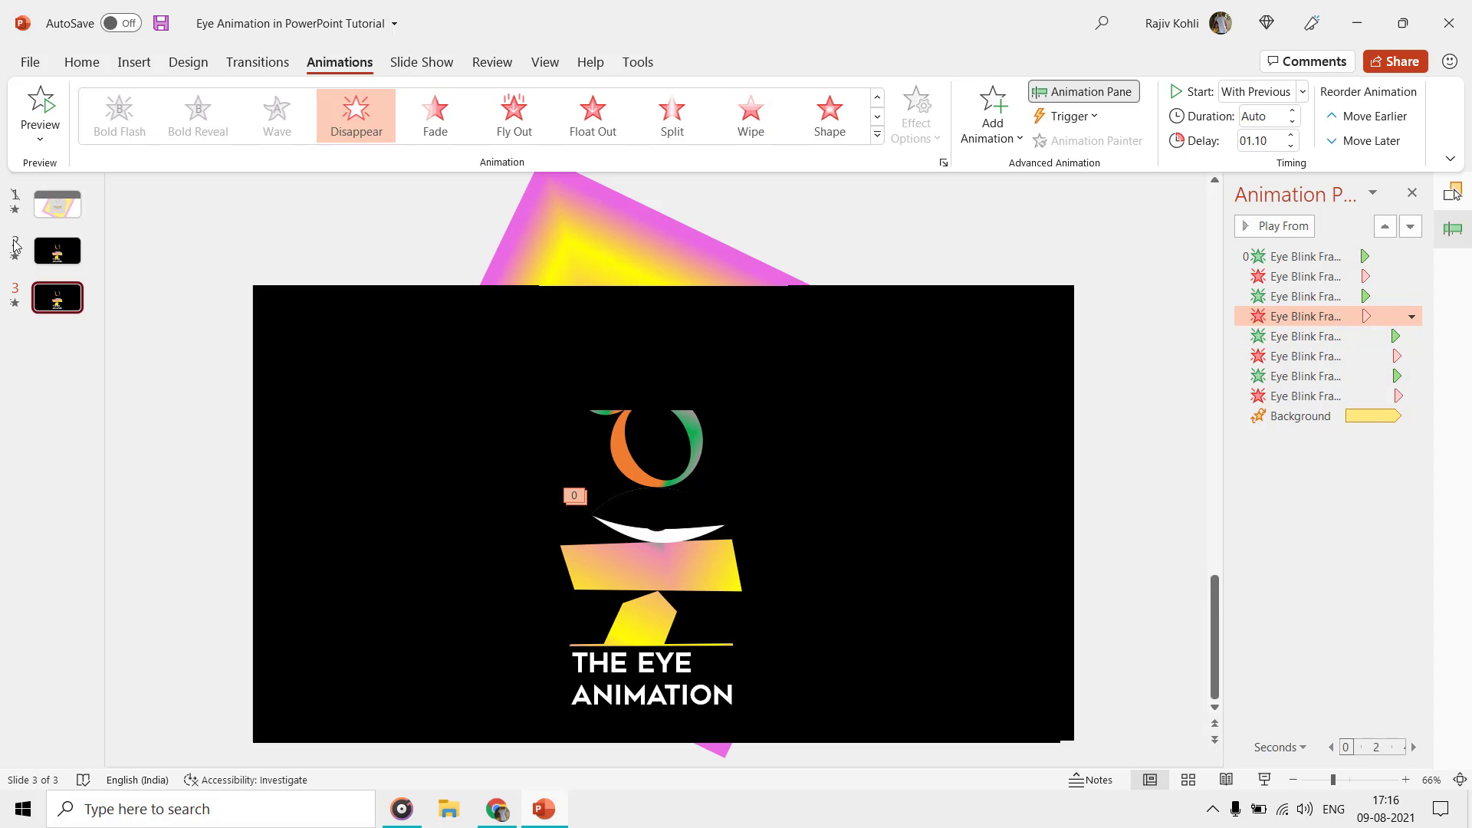
click(46, 250)
Insert the Nishtha Boutique 3 audio on slide 2, set it to Play in Background, and move its icon upper right.
click(148, 62)
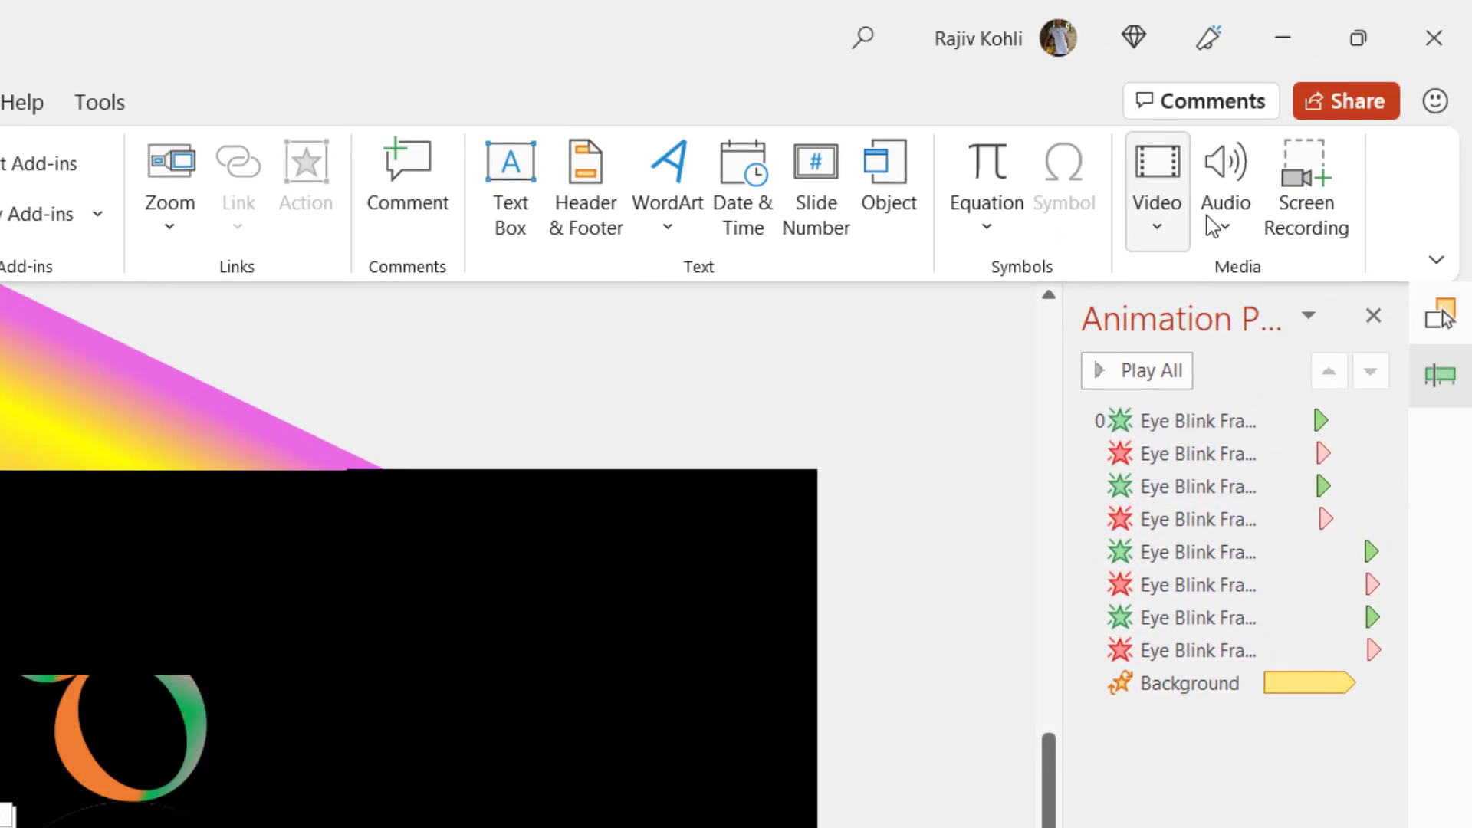
click(1319, 138)
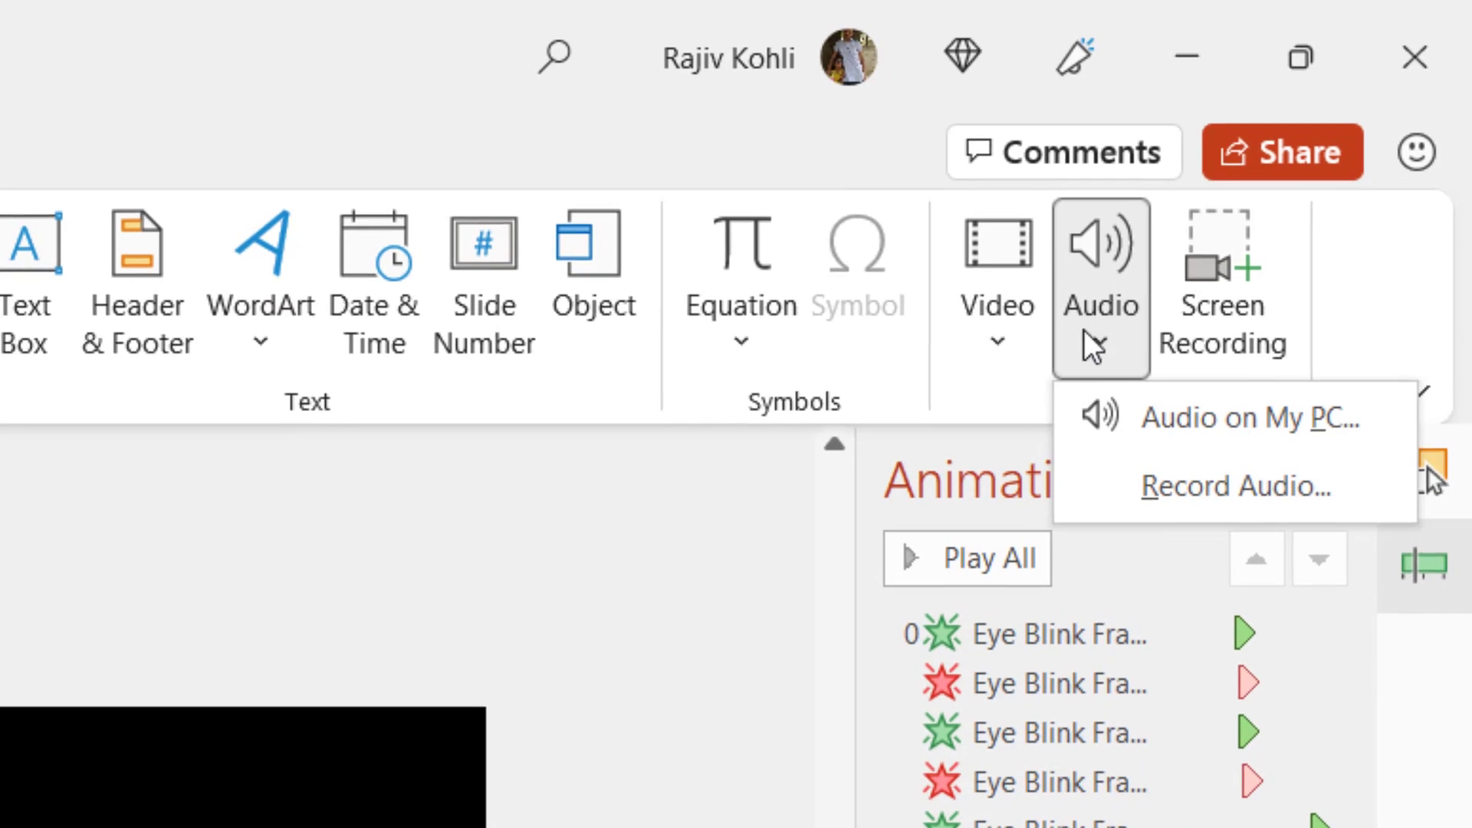
click(1341, 181)
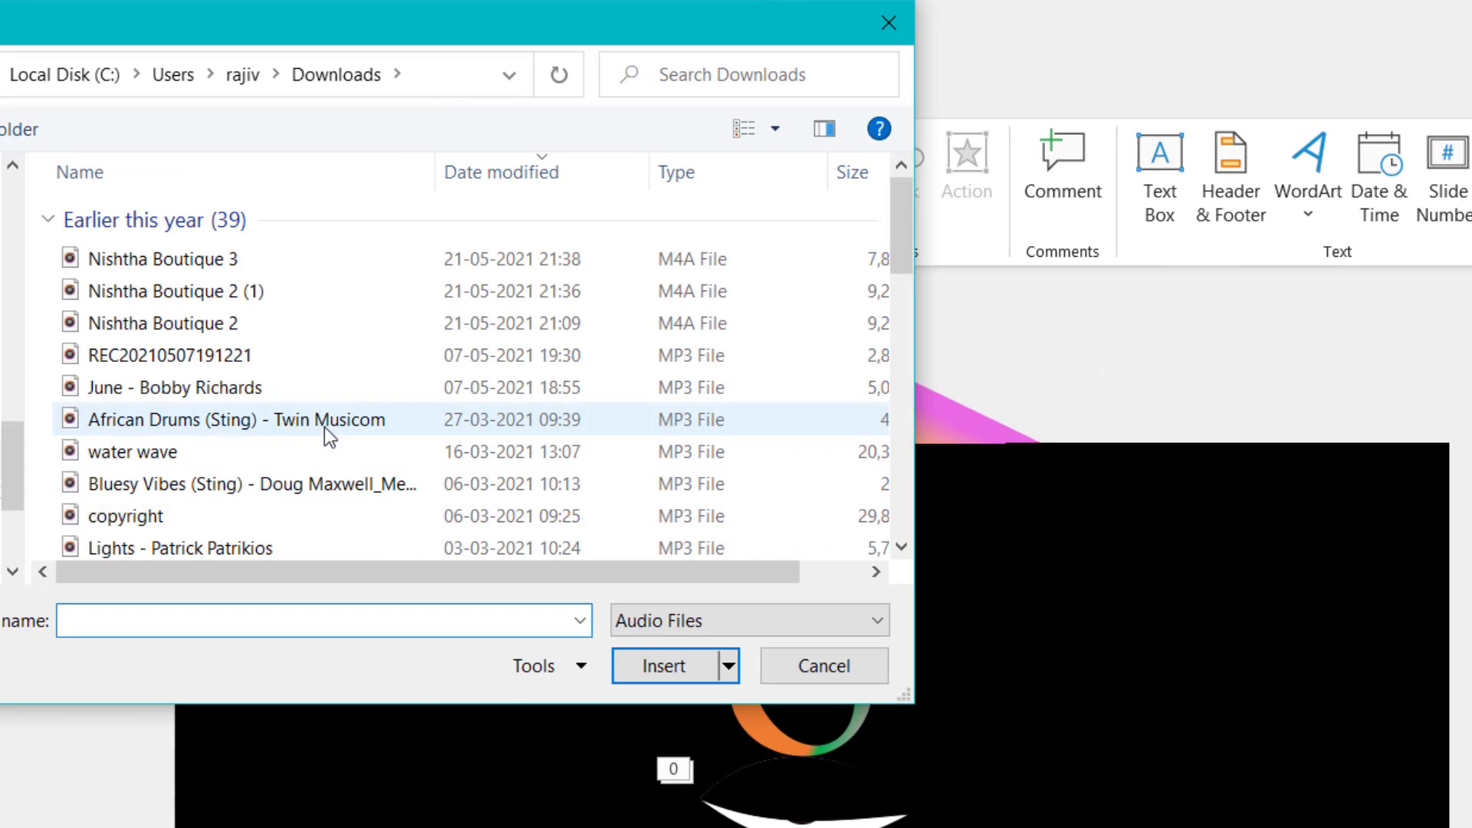
click(168, 261)
click(657, 666)
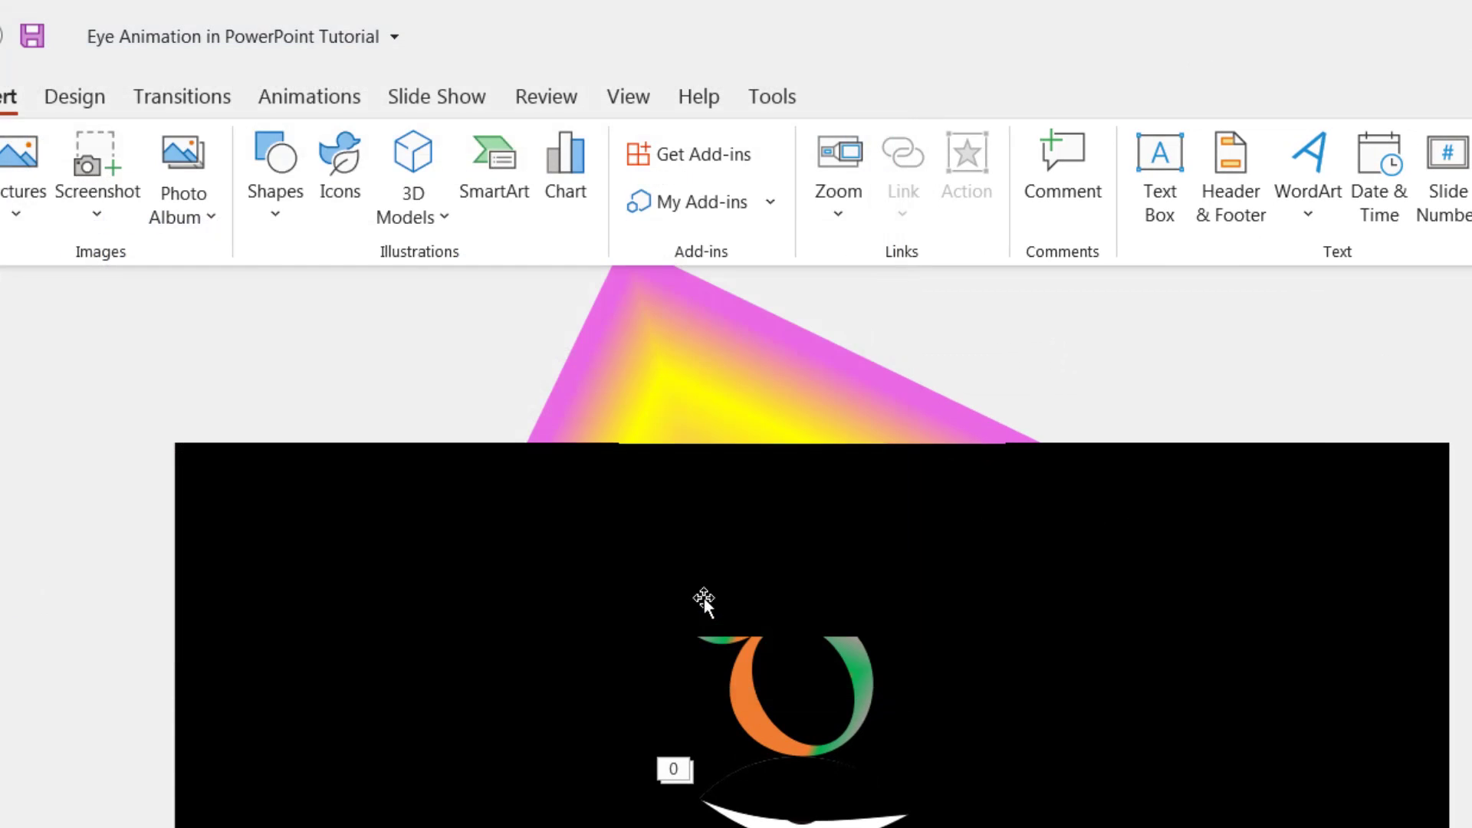
click(1076, 219)
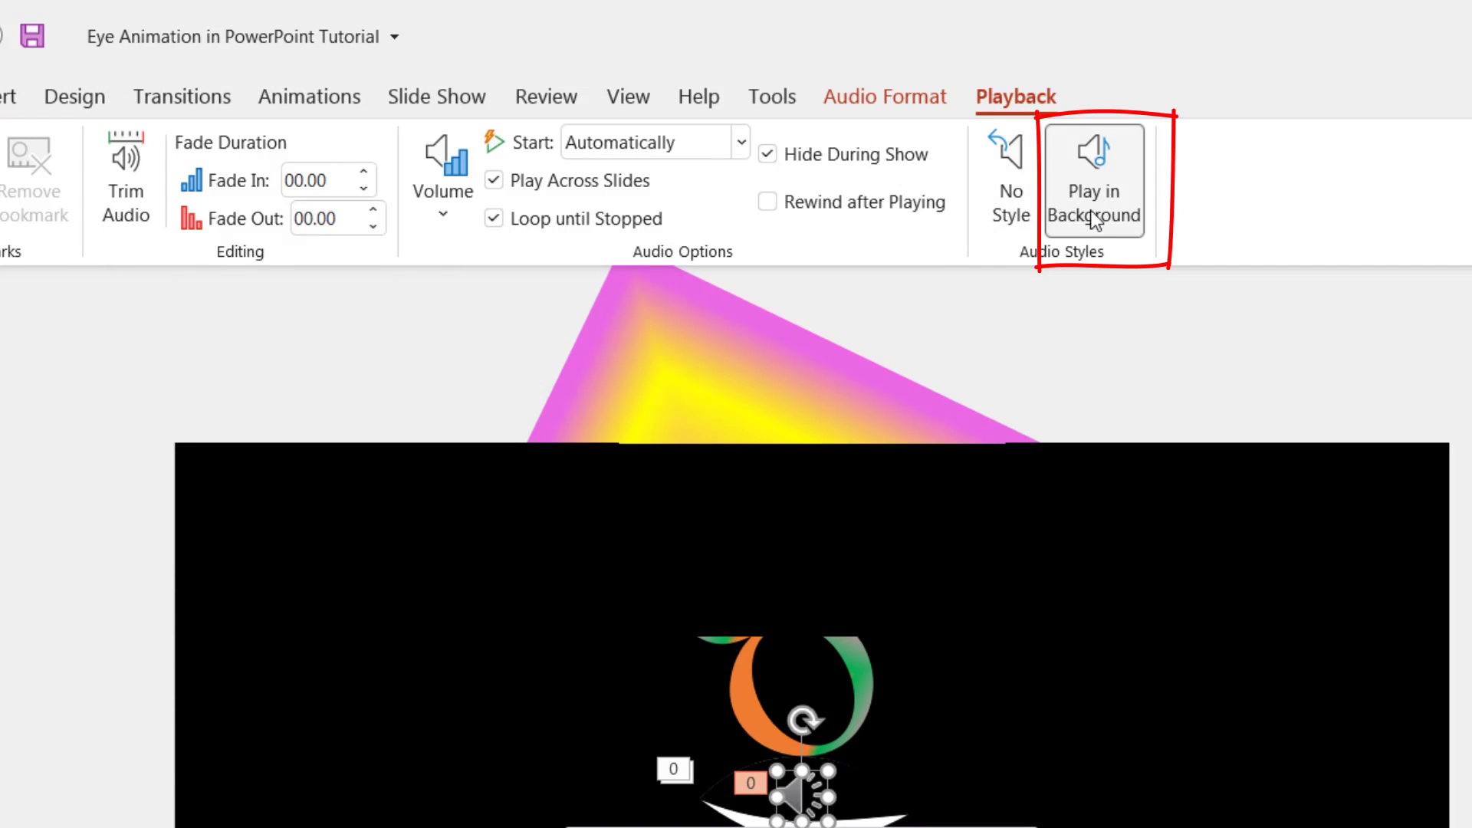
drag(797, 794, 1217, 610)
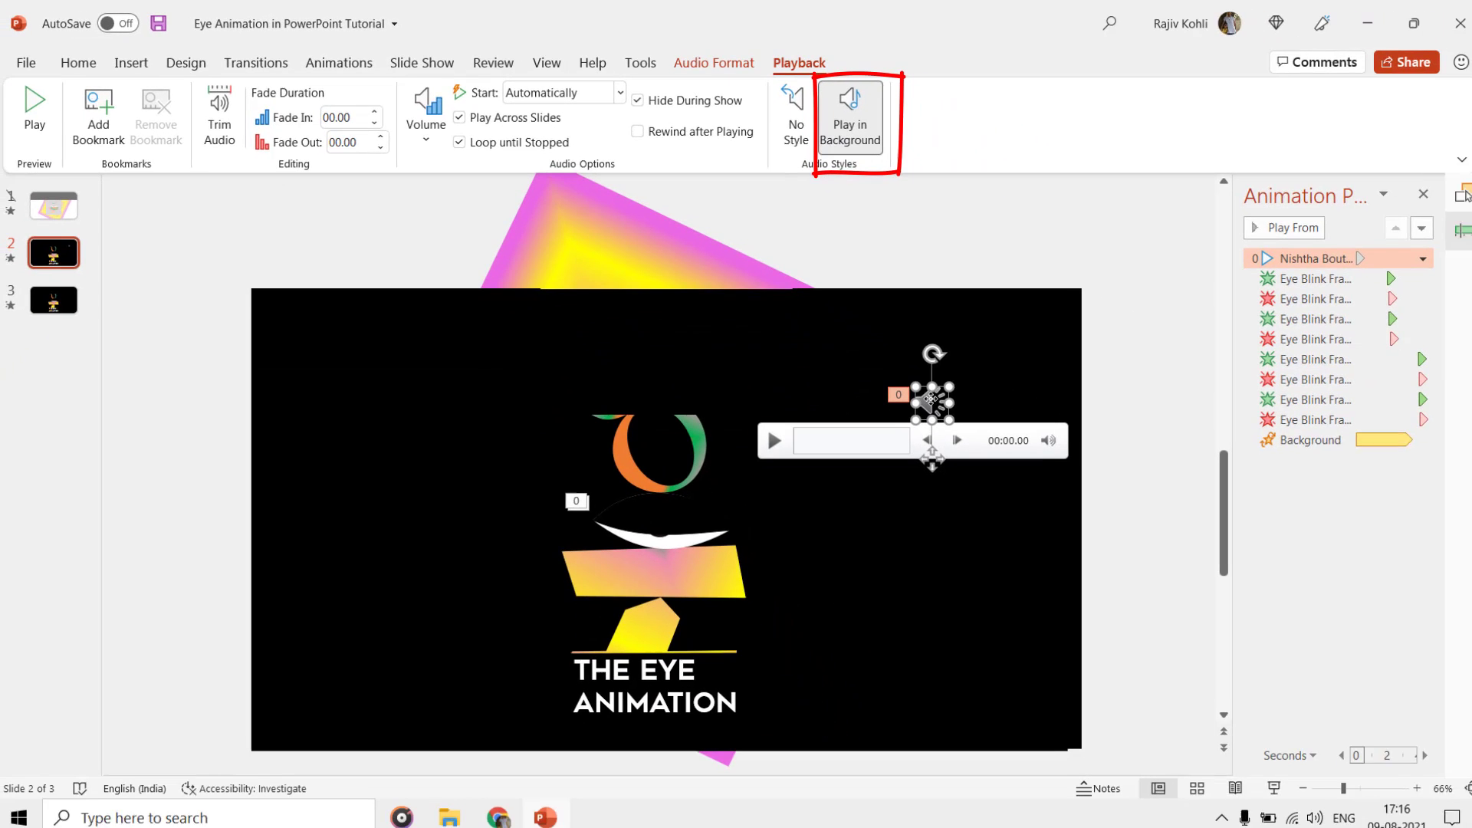